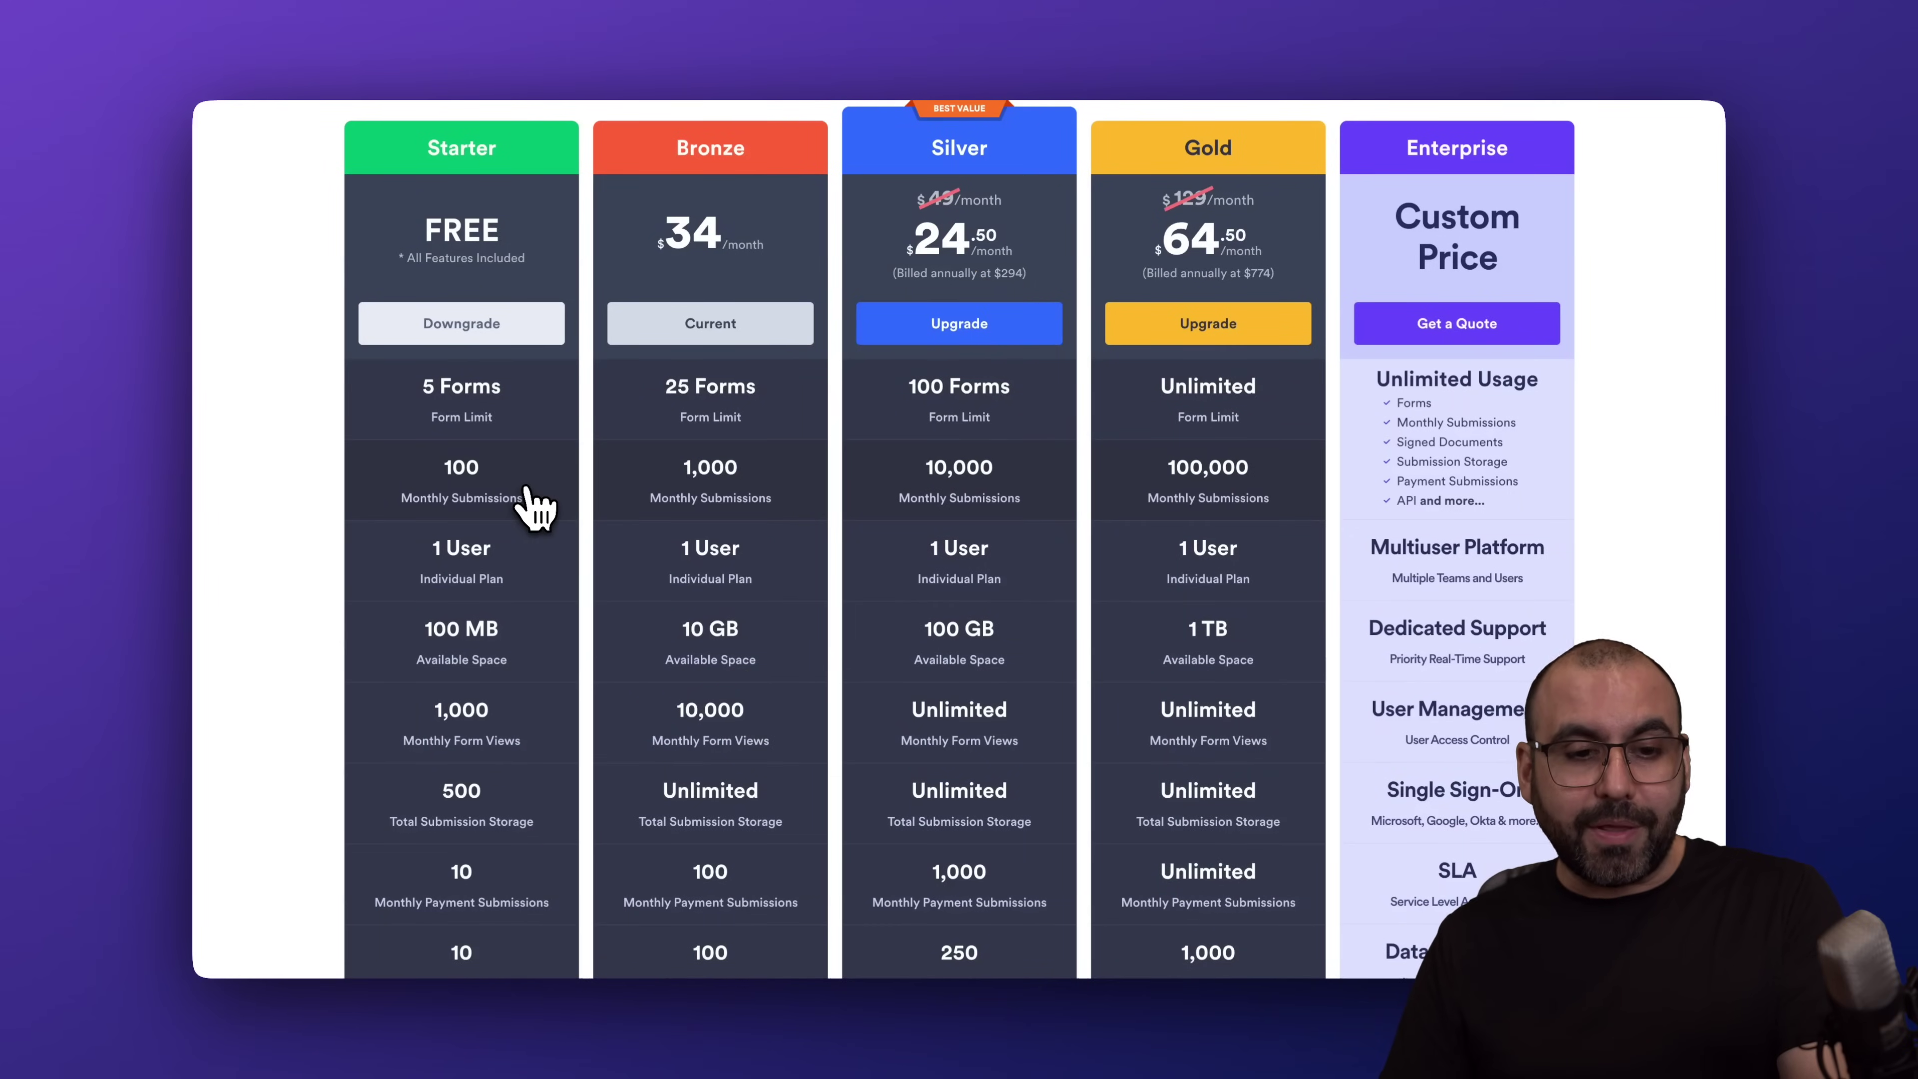
# Expand the AI Agent Limits rows on Jotform's pricing page and scroll through every plan's limits
pyautogui.scroll(-10, 534, 508)
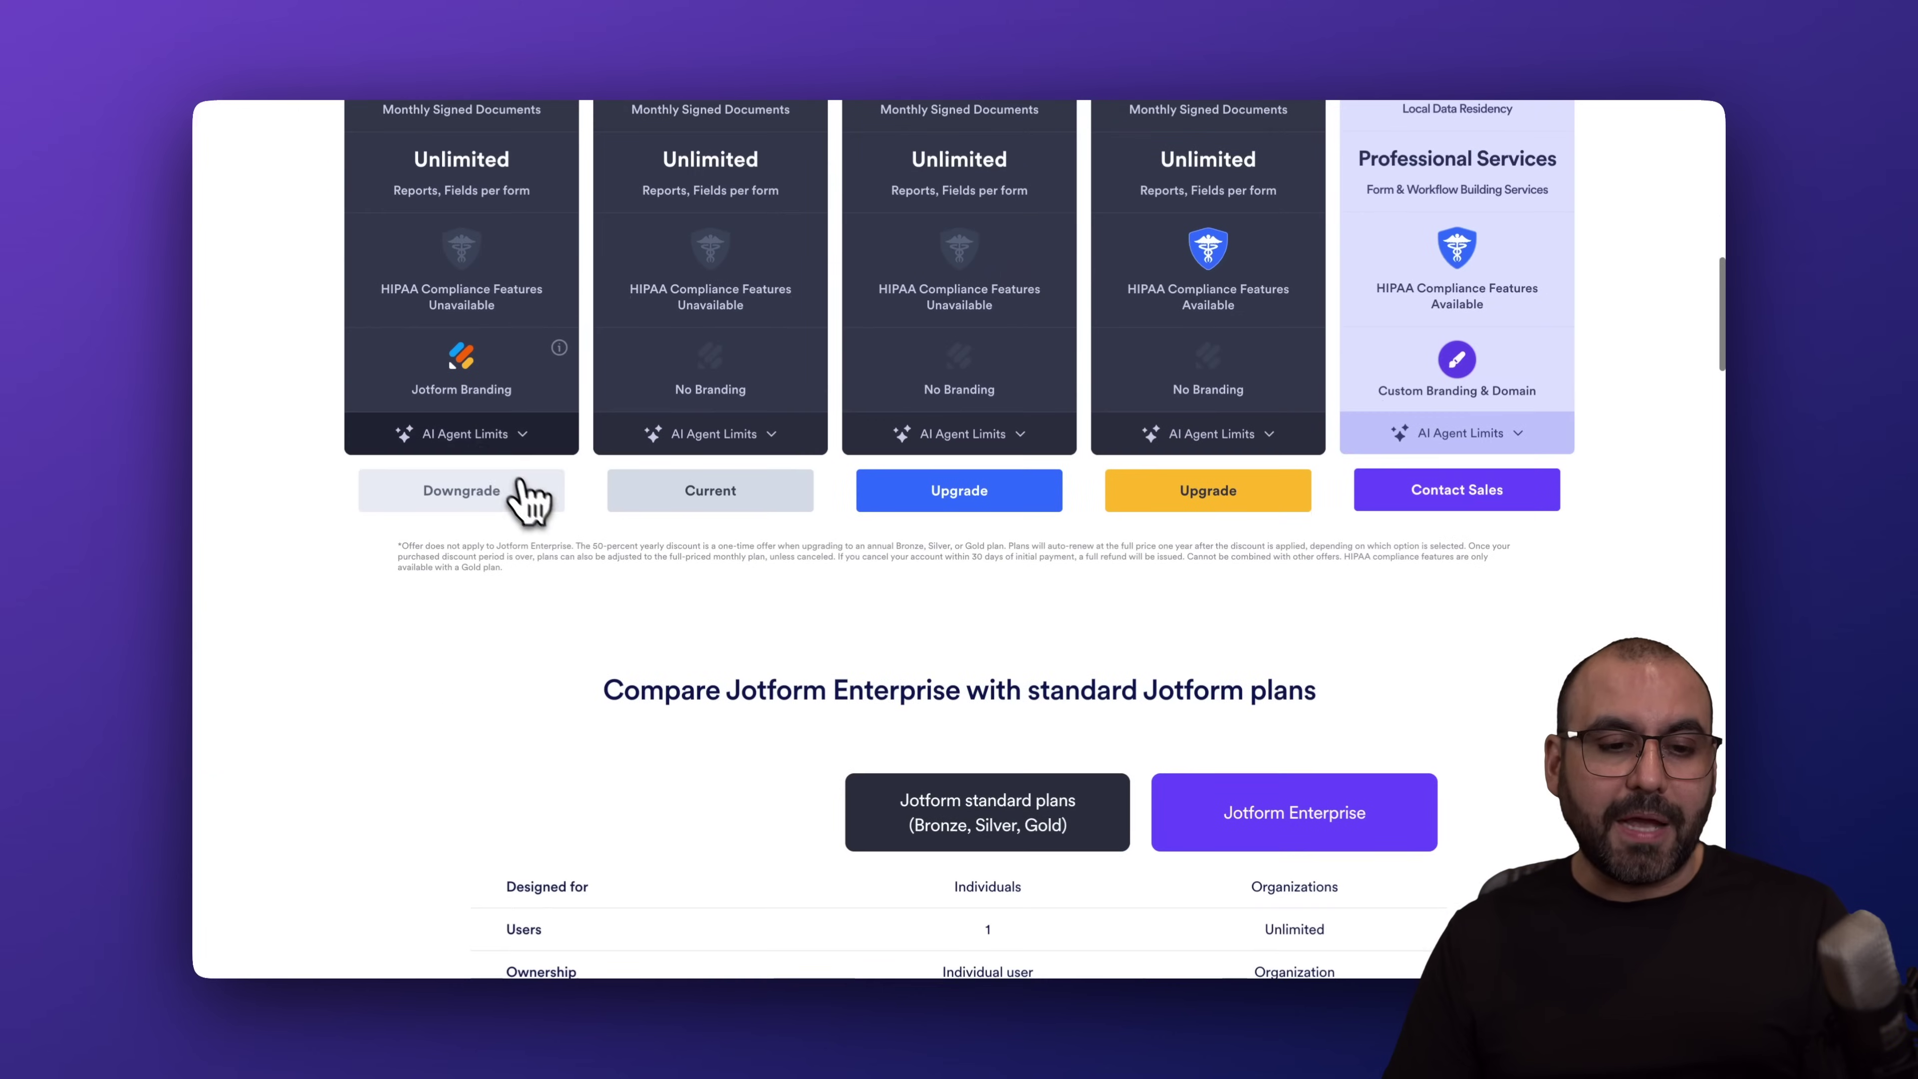
pyautogui.click(480, 447)
pyautogui.scroll(-3, 492, 529)
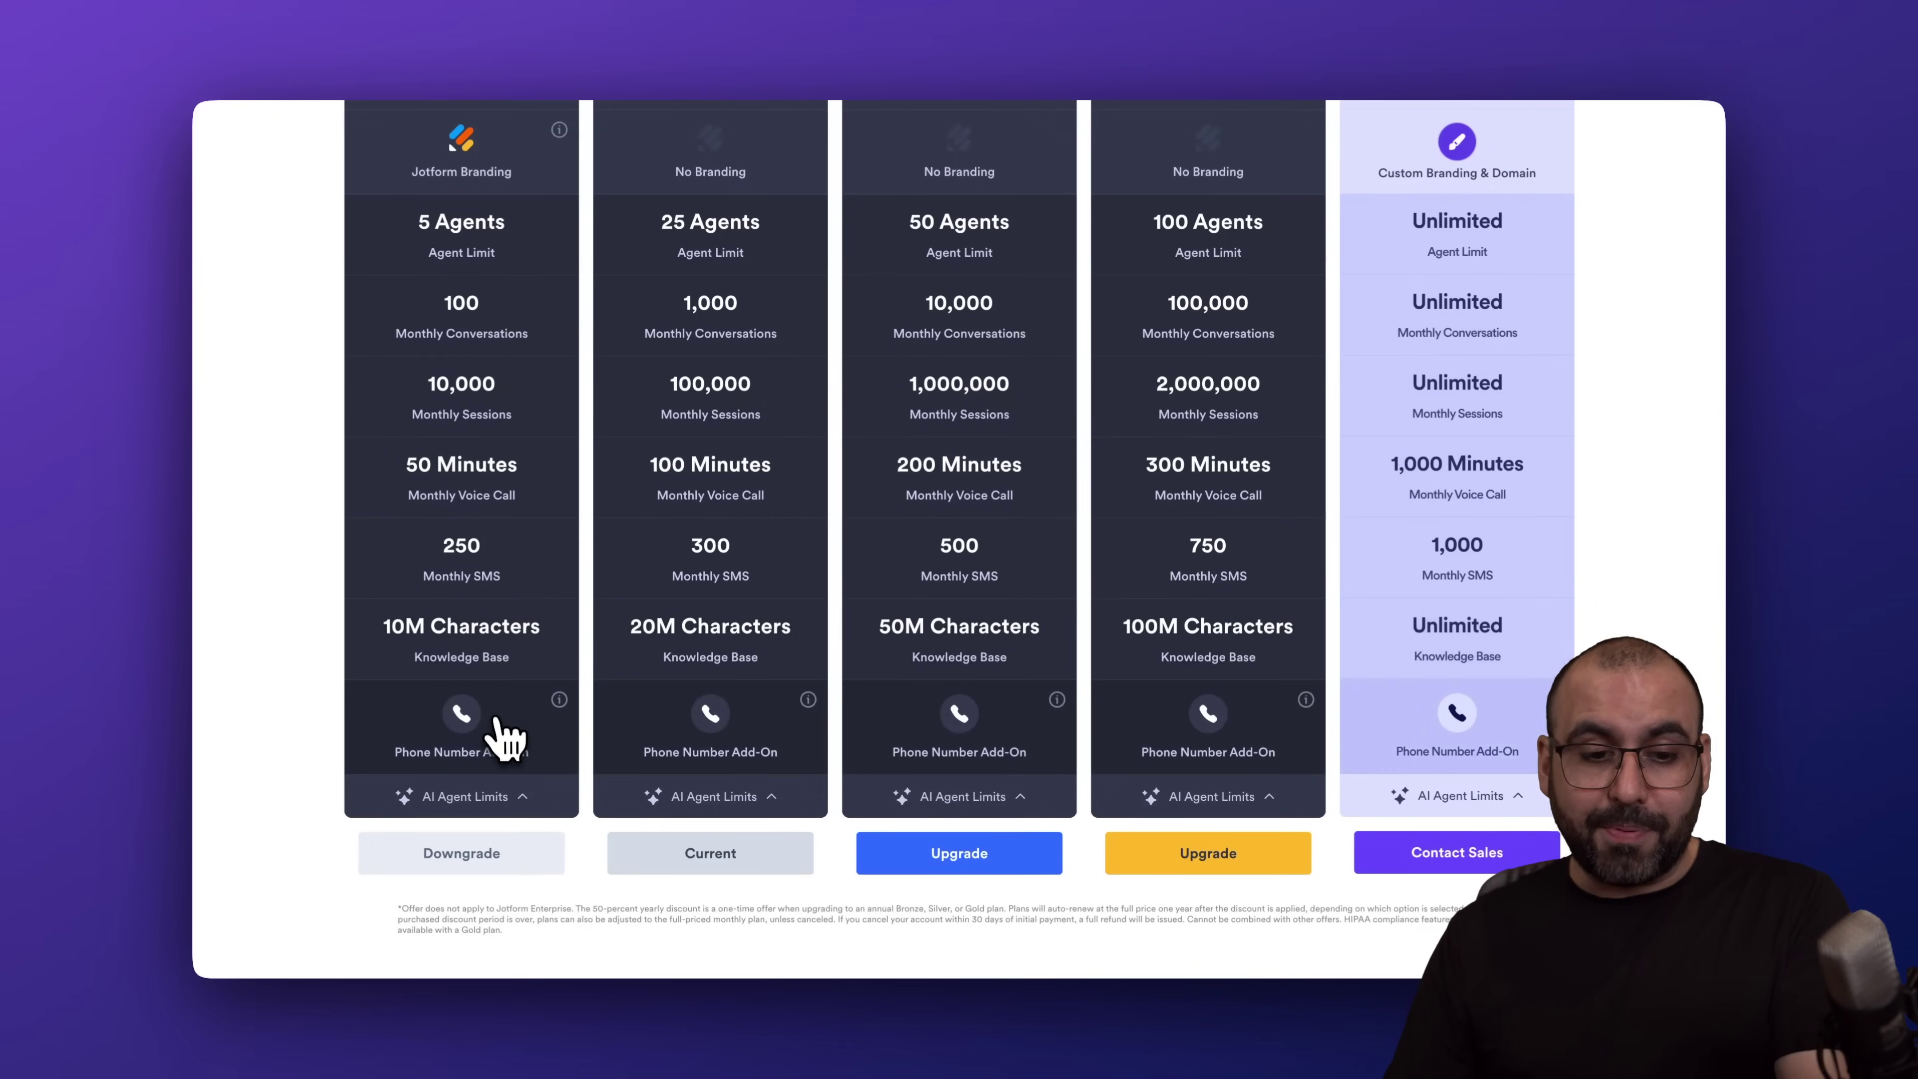
pyautogui.scroll(-1, 518, 665)
pyautogui.scroll(8, 510, 605)
pyautogui.scroll(8, 513, 576)
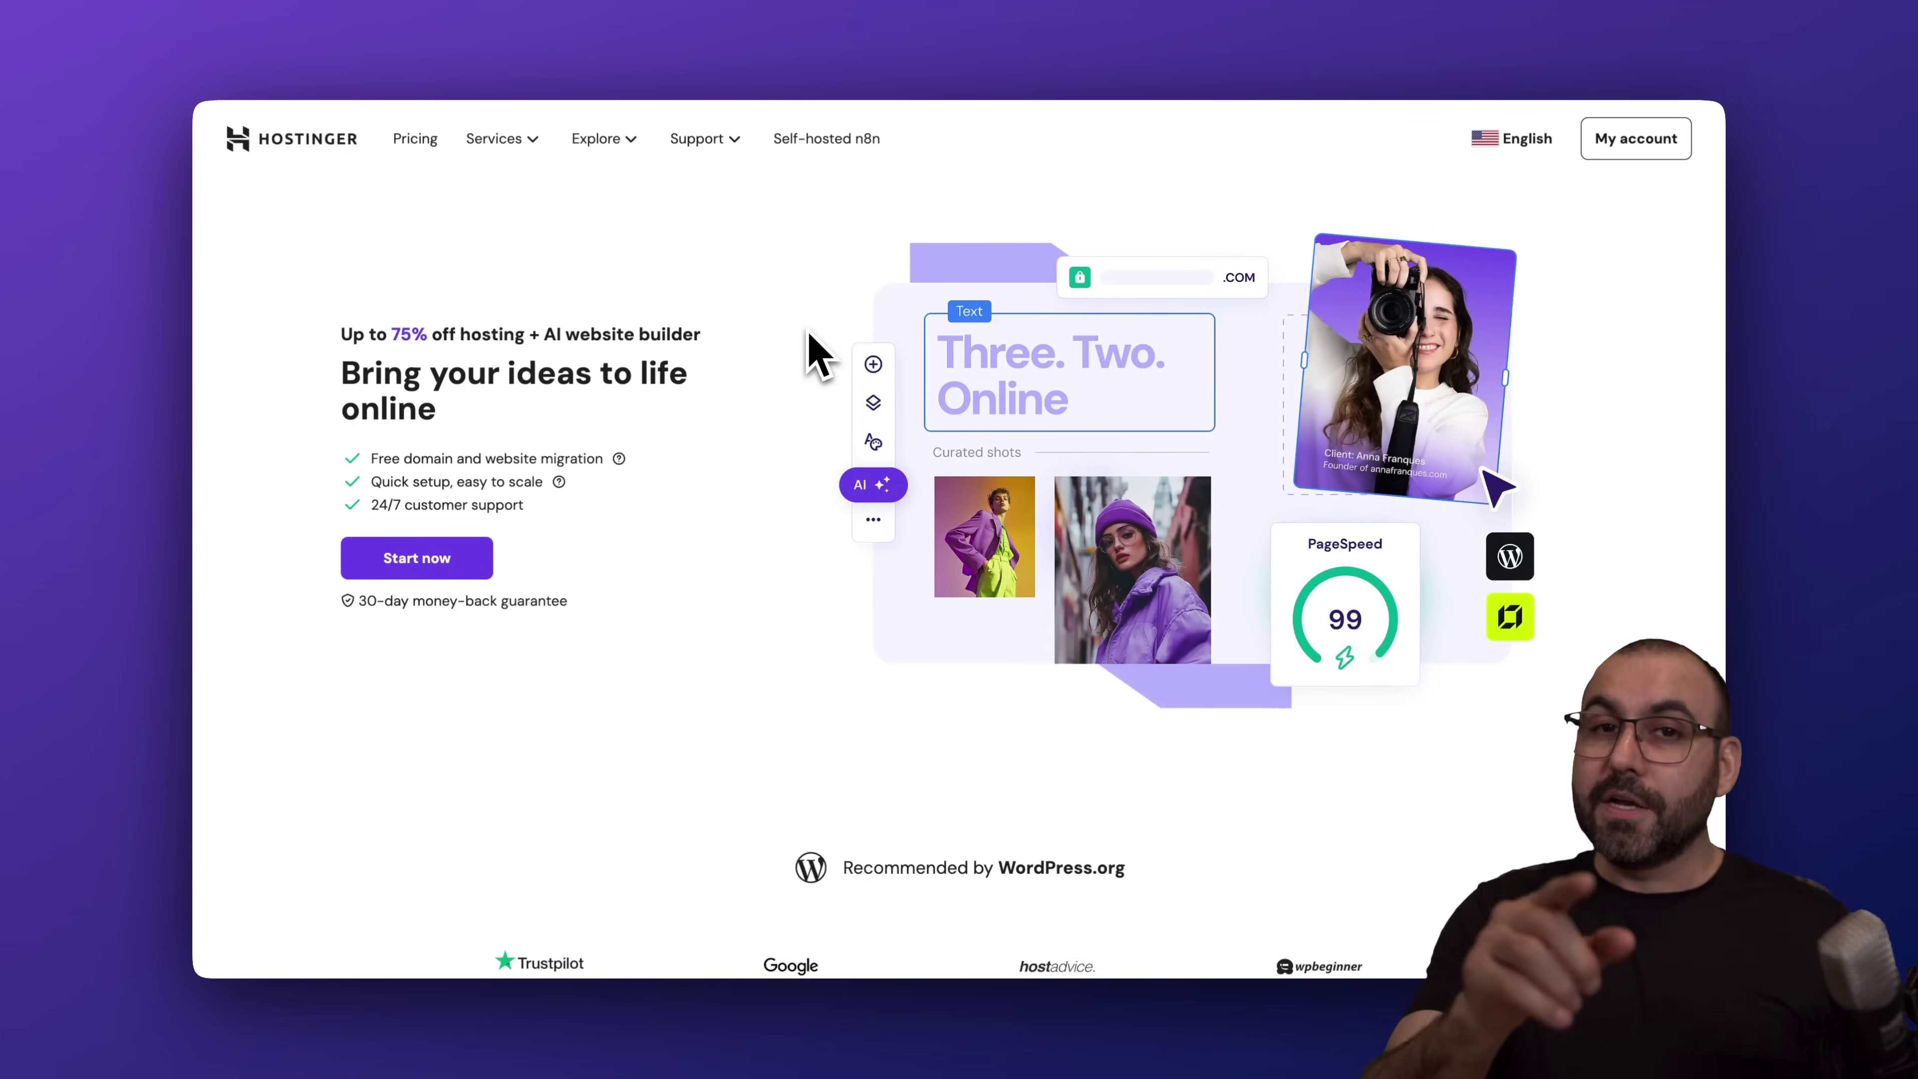
# Add the Business plan from Managed WordPress hosting pricing to the cart (48 months, US$ 3.99/month)
pyautogui.click(528, 139)
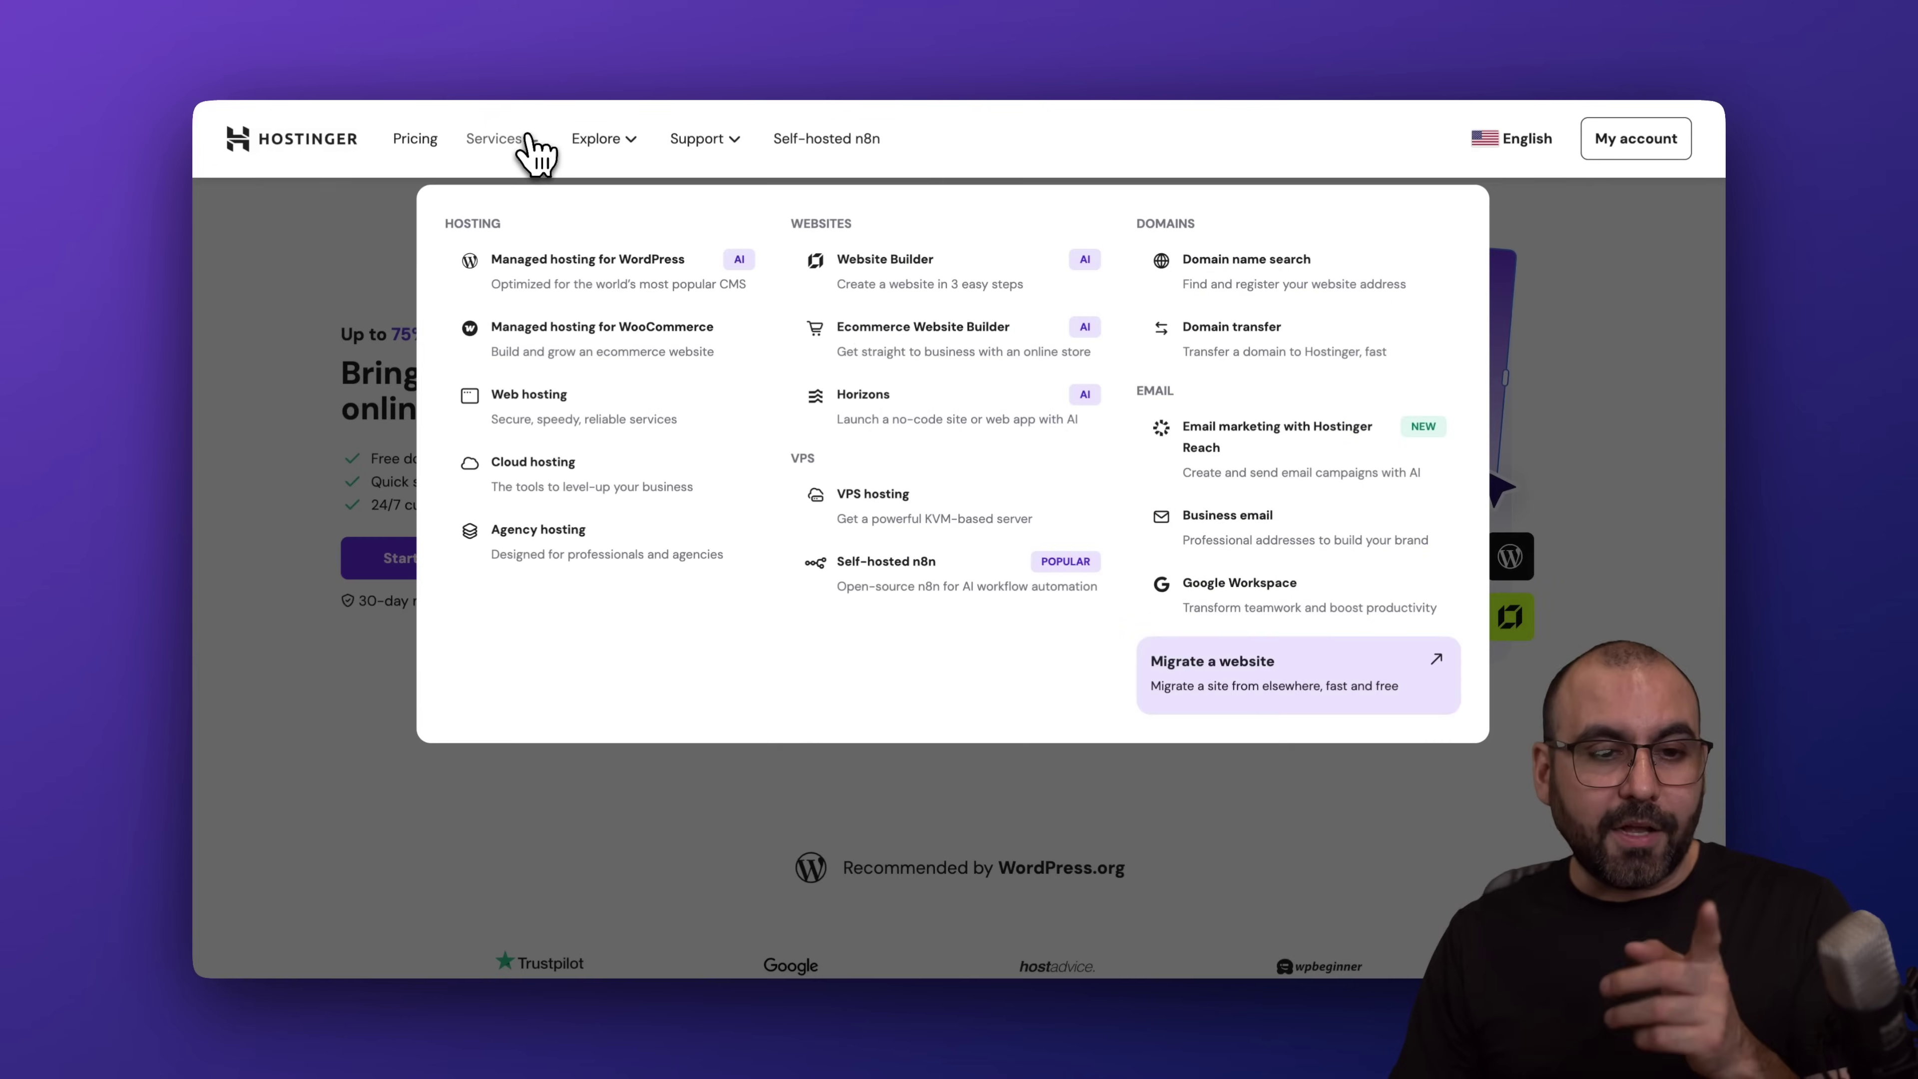
pyautogui.click(635, 283)
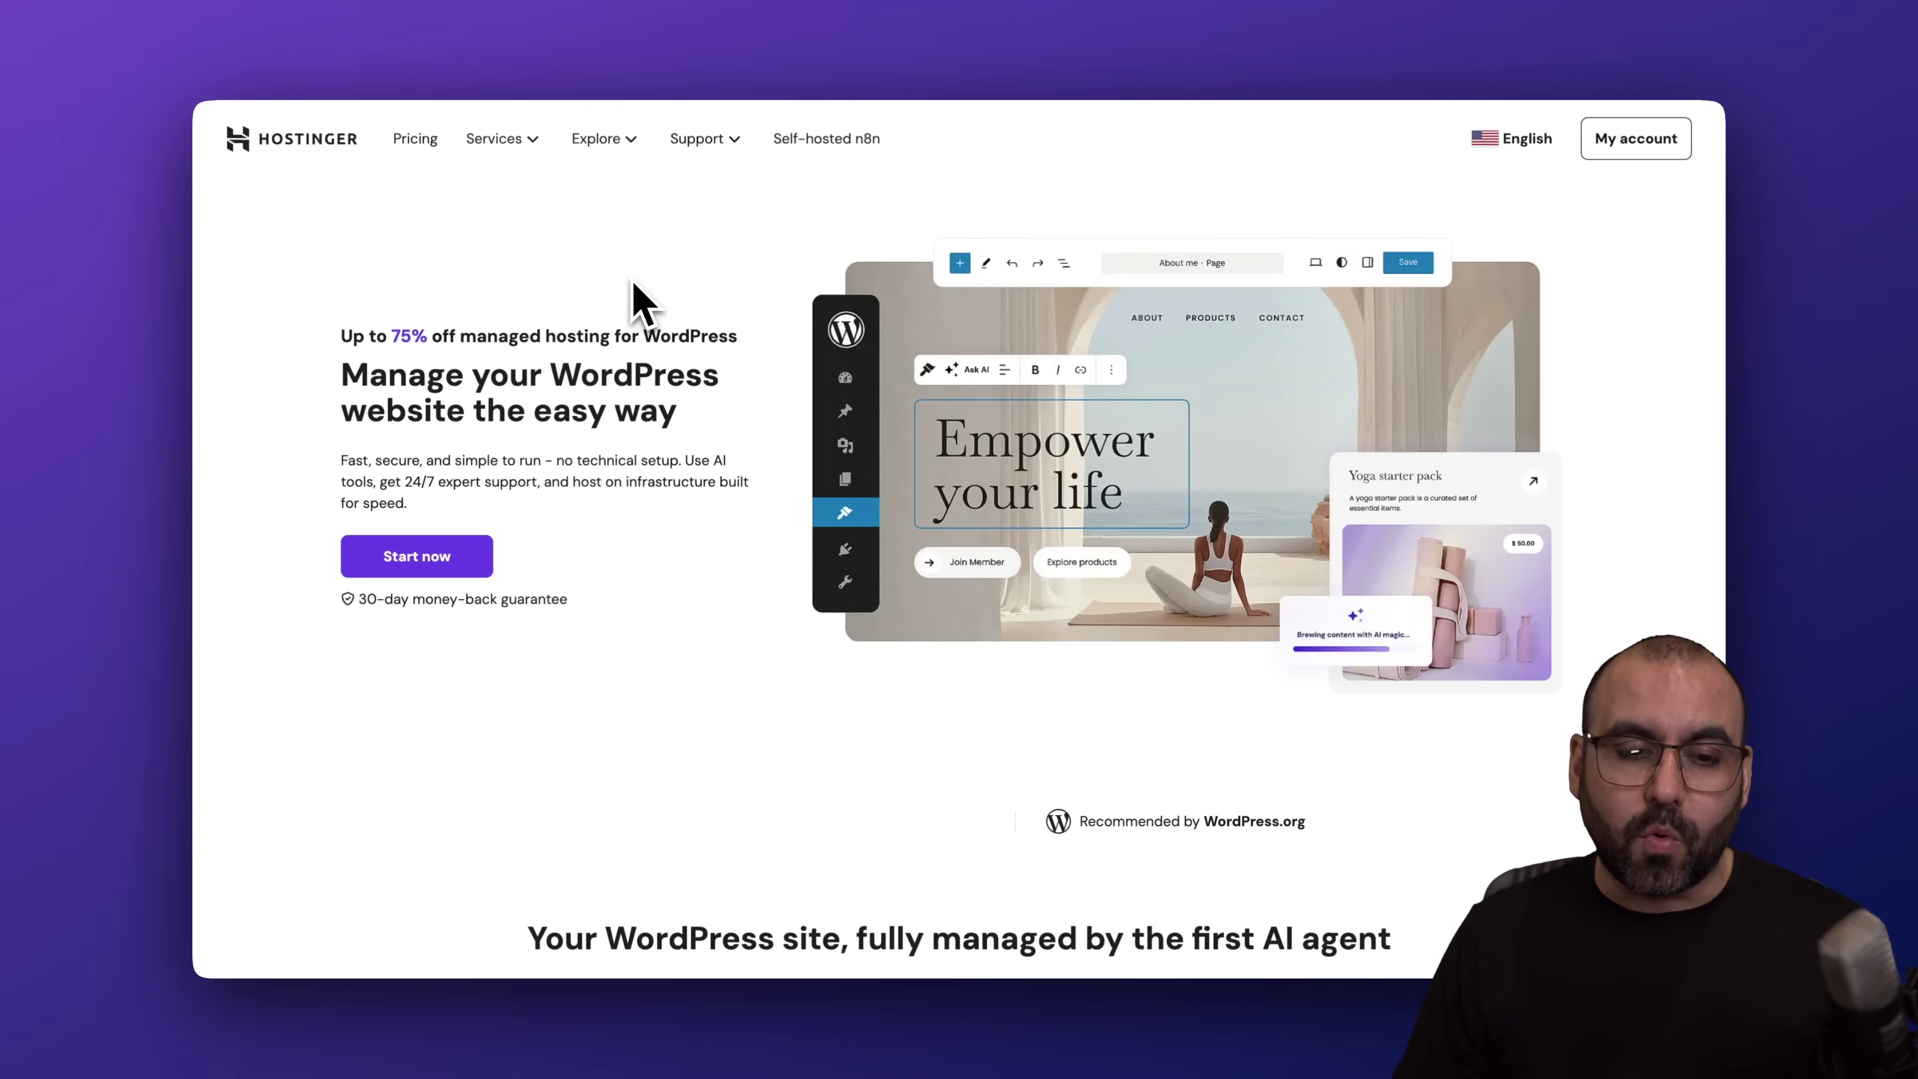
pyautogui.click(417, 140)
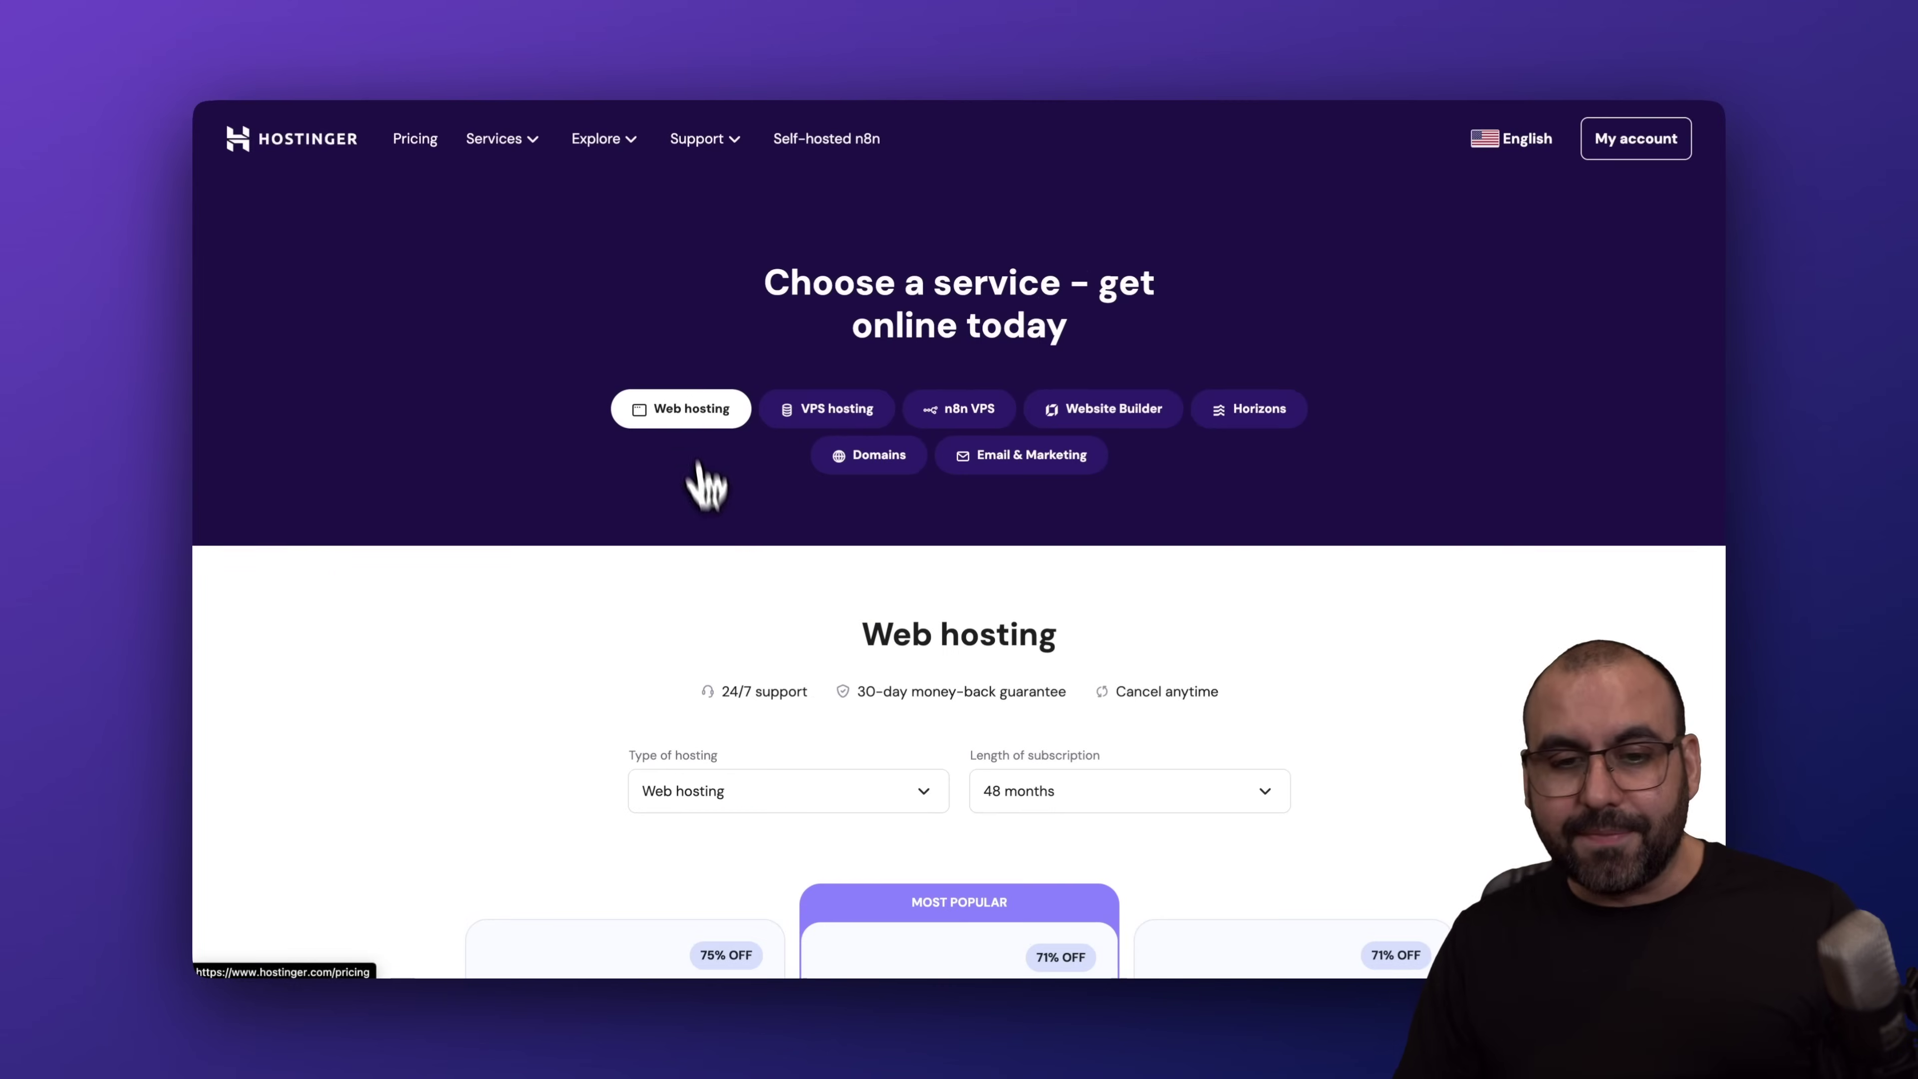
pyautogui.scroll(-10, 706, 541)
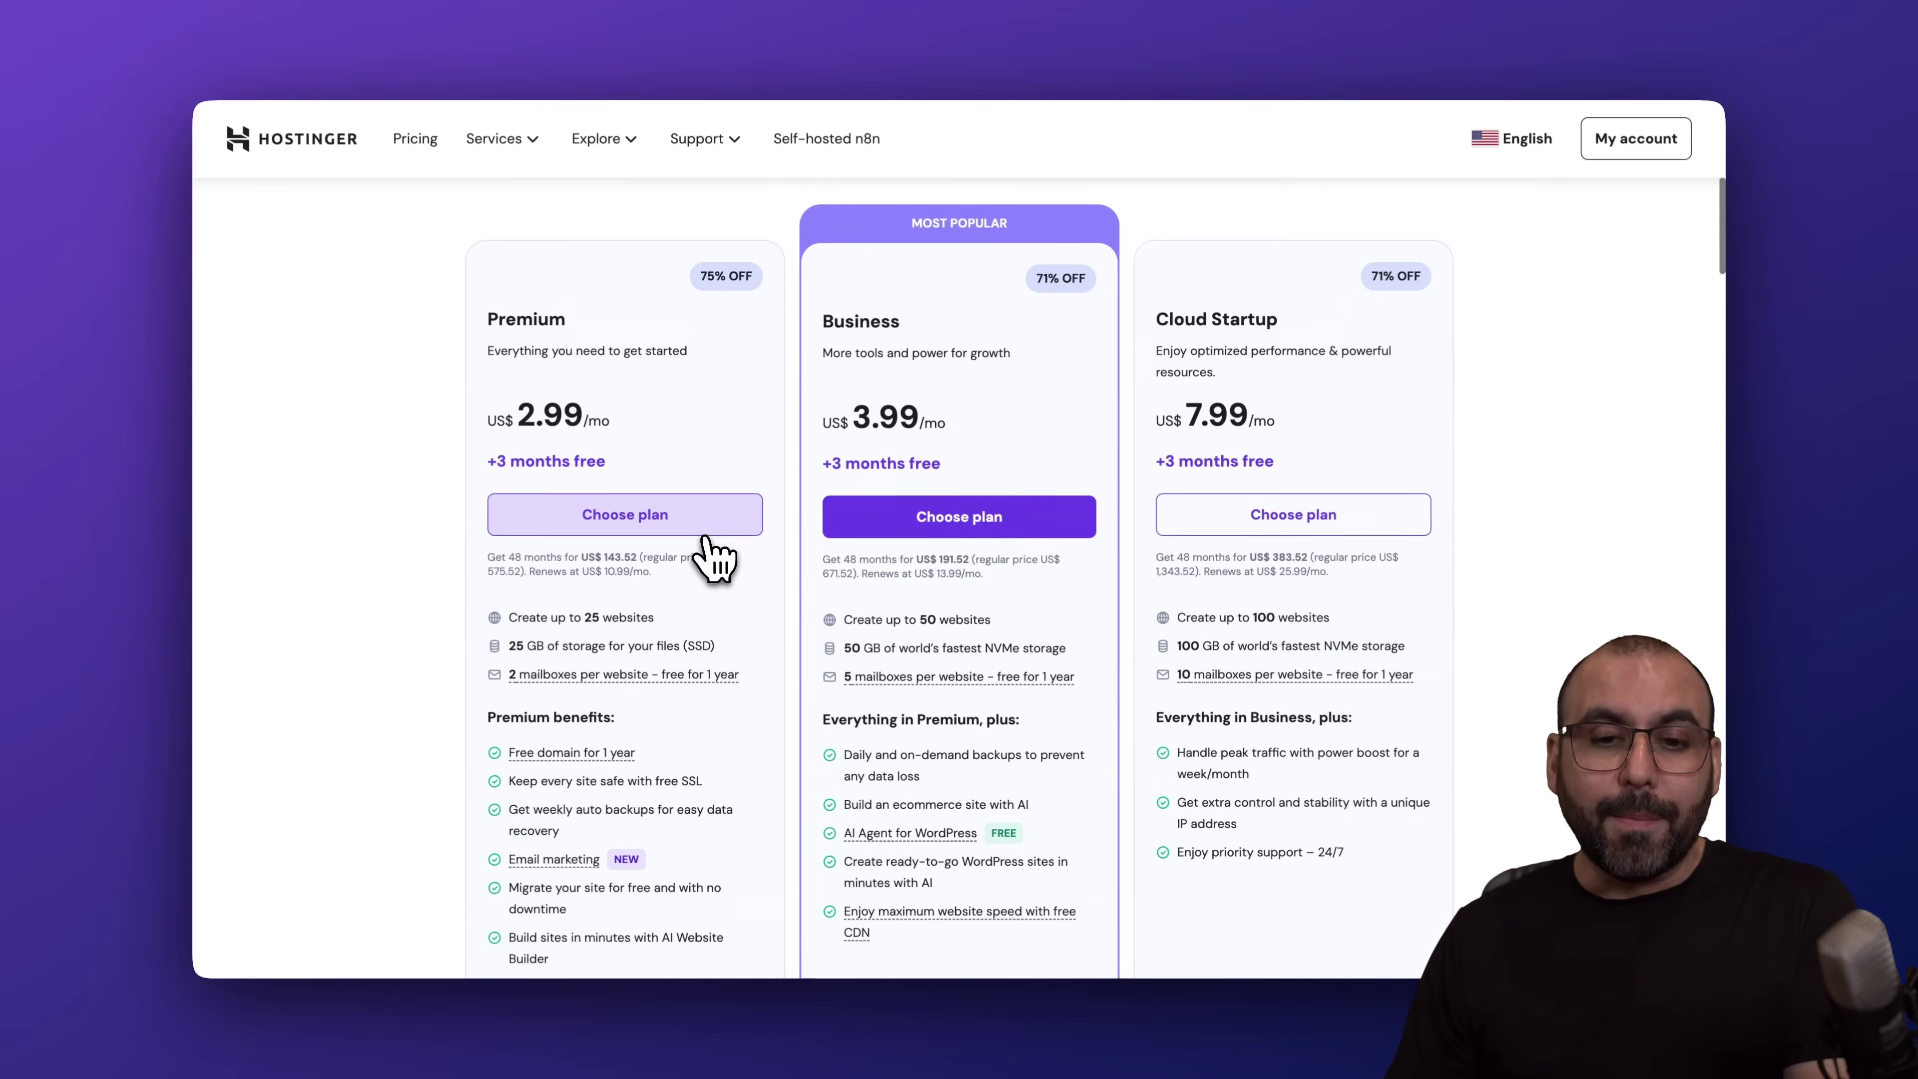
pyautogui.scroll(-1, 710, 555)
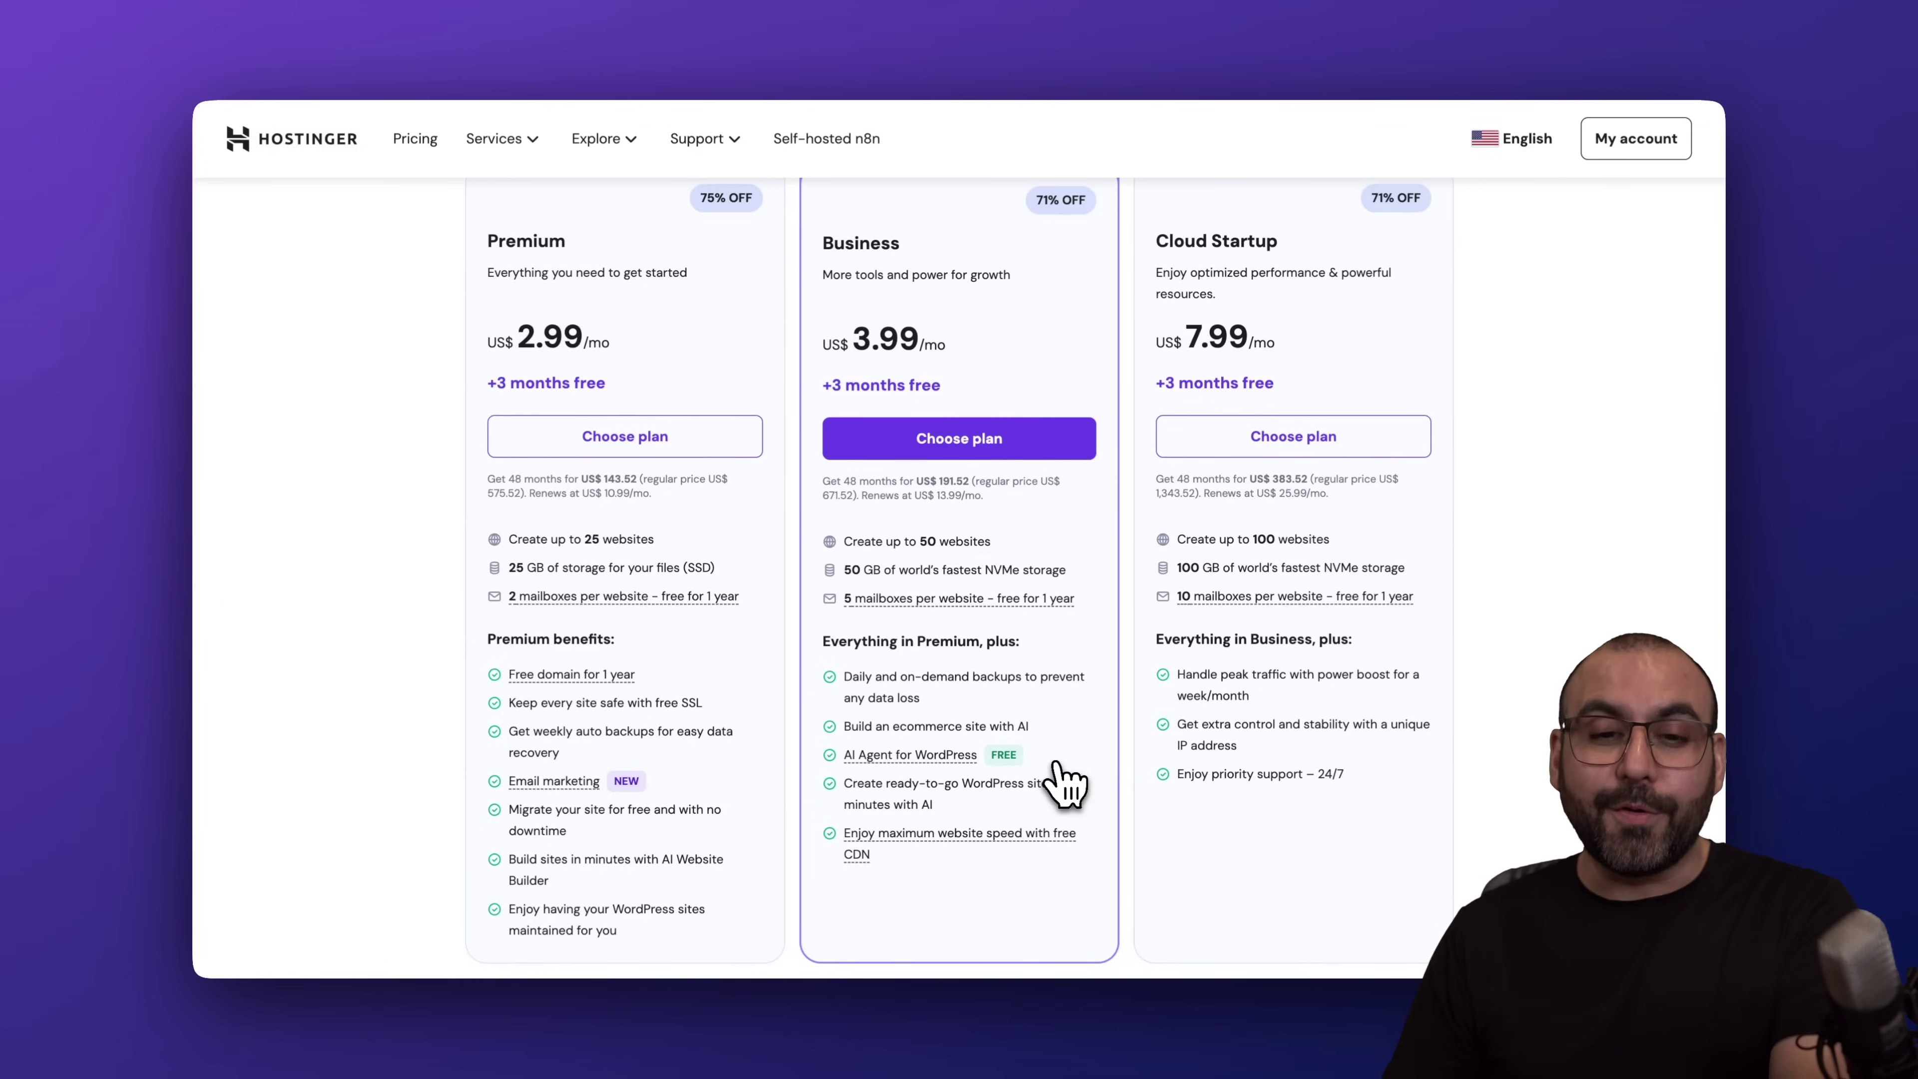
pyautogui.click(955, 442)
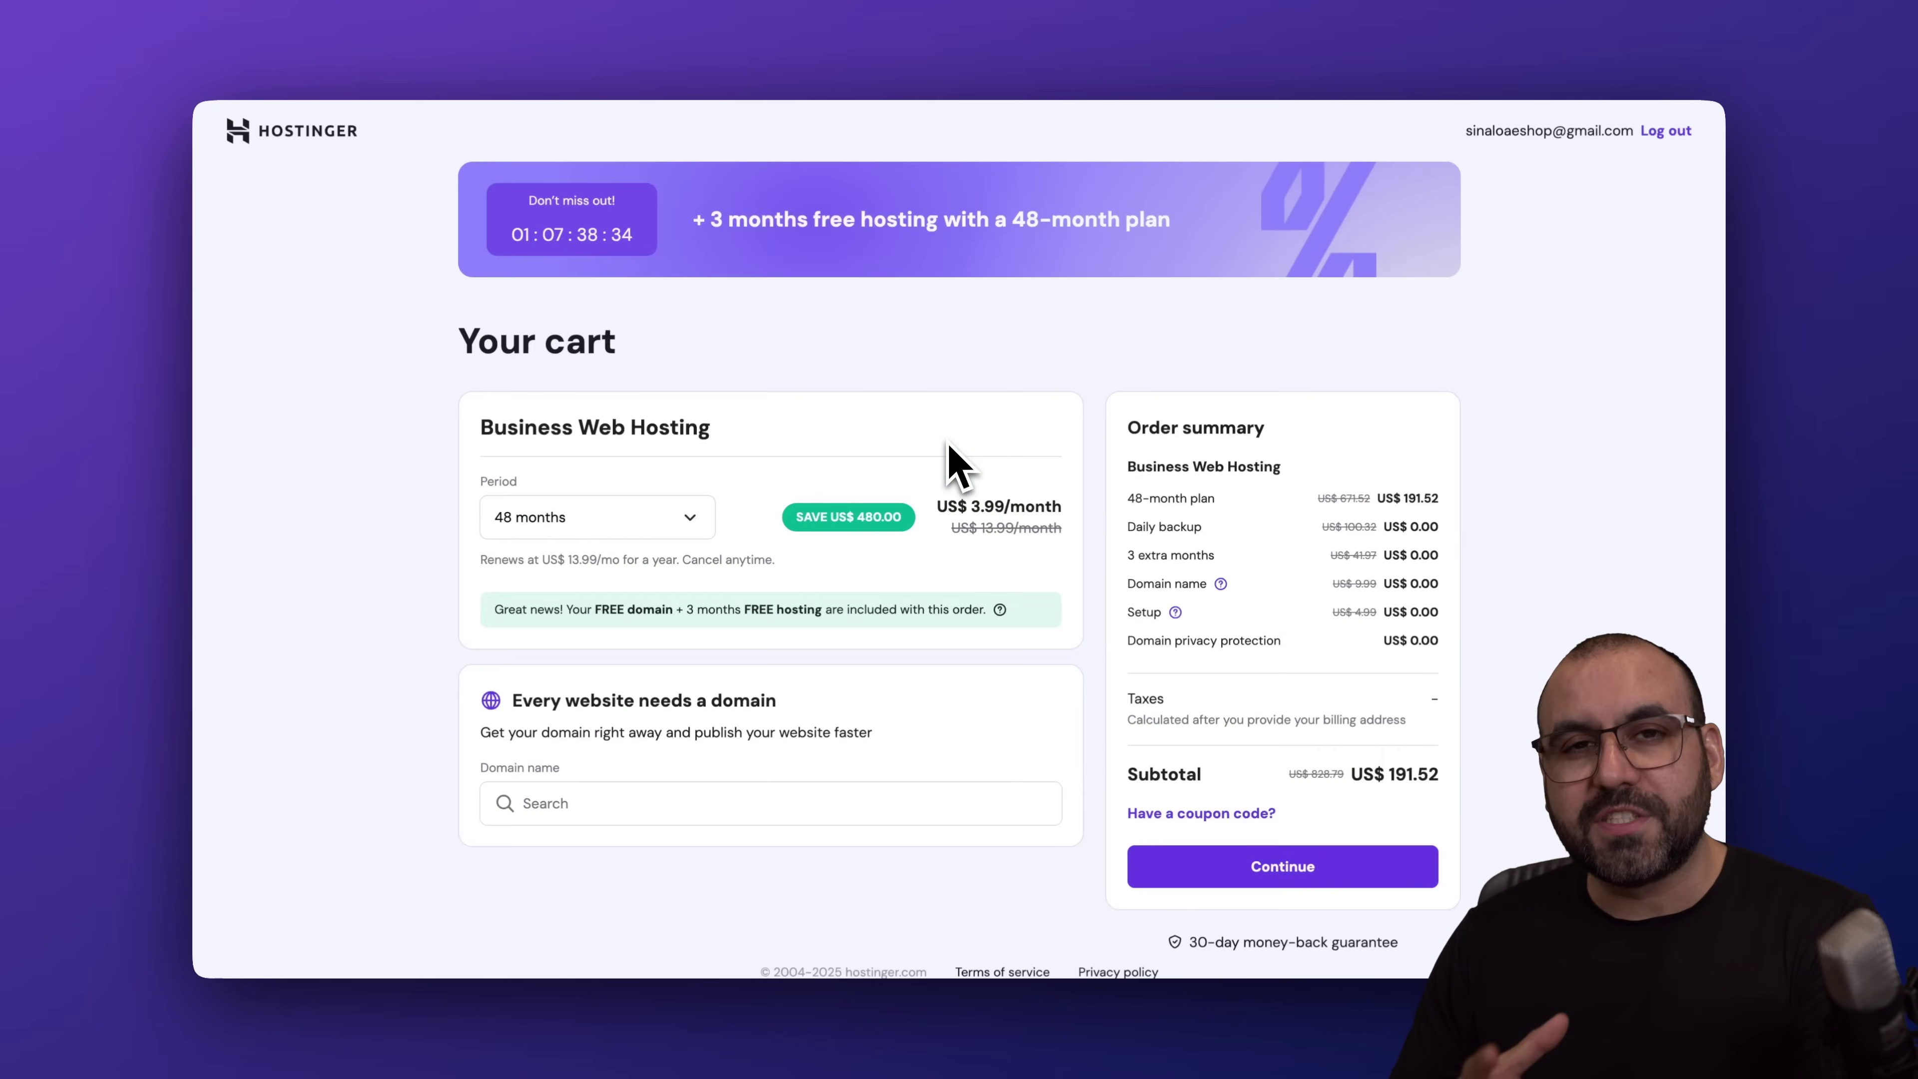
# Keep the 48-month period and apply coupon SAASMASTER, cutting the subtotal to US$ 172.37
pyautogui.scroll(-1, 955, 465)
pyautogui.click(655, 499)
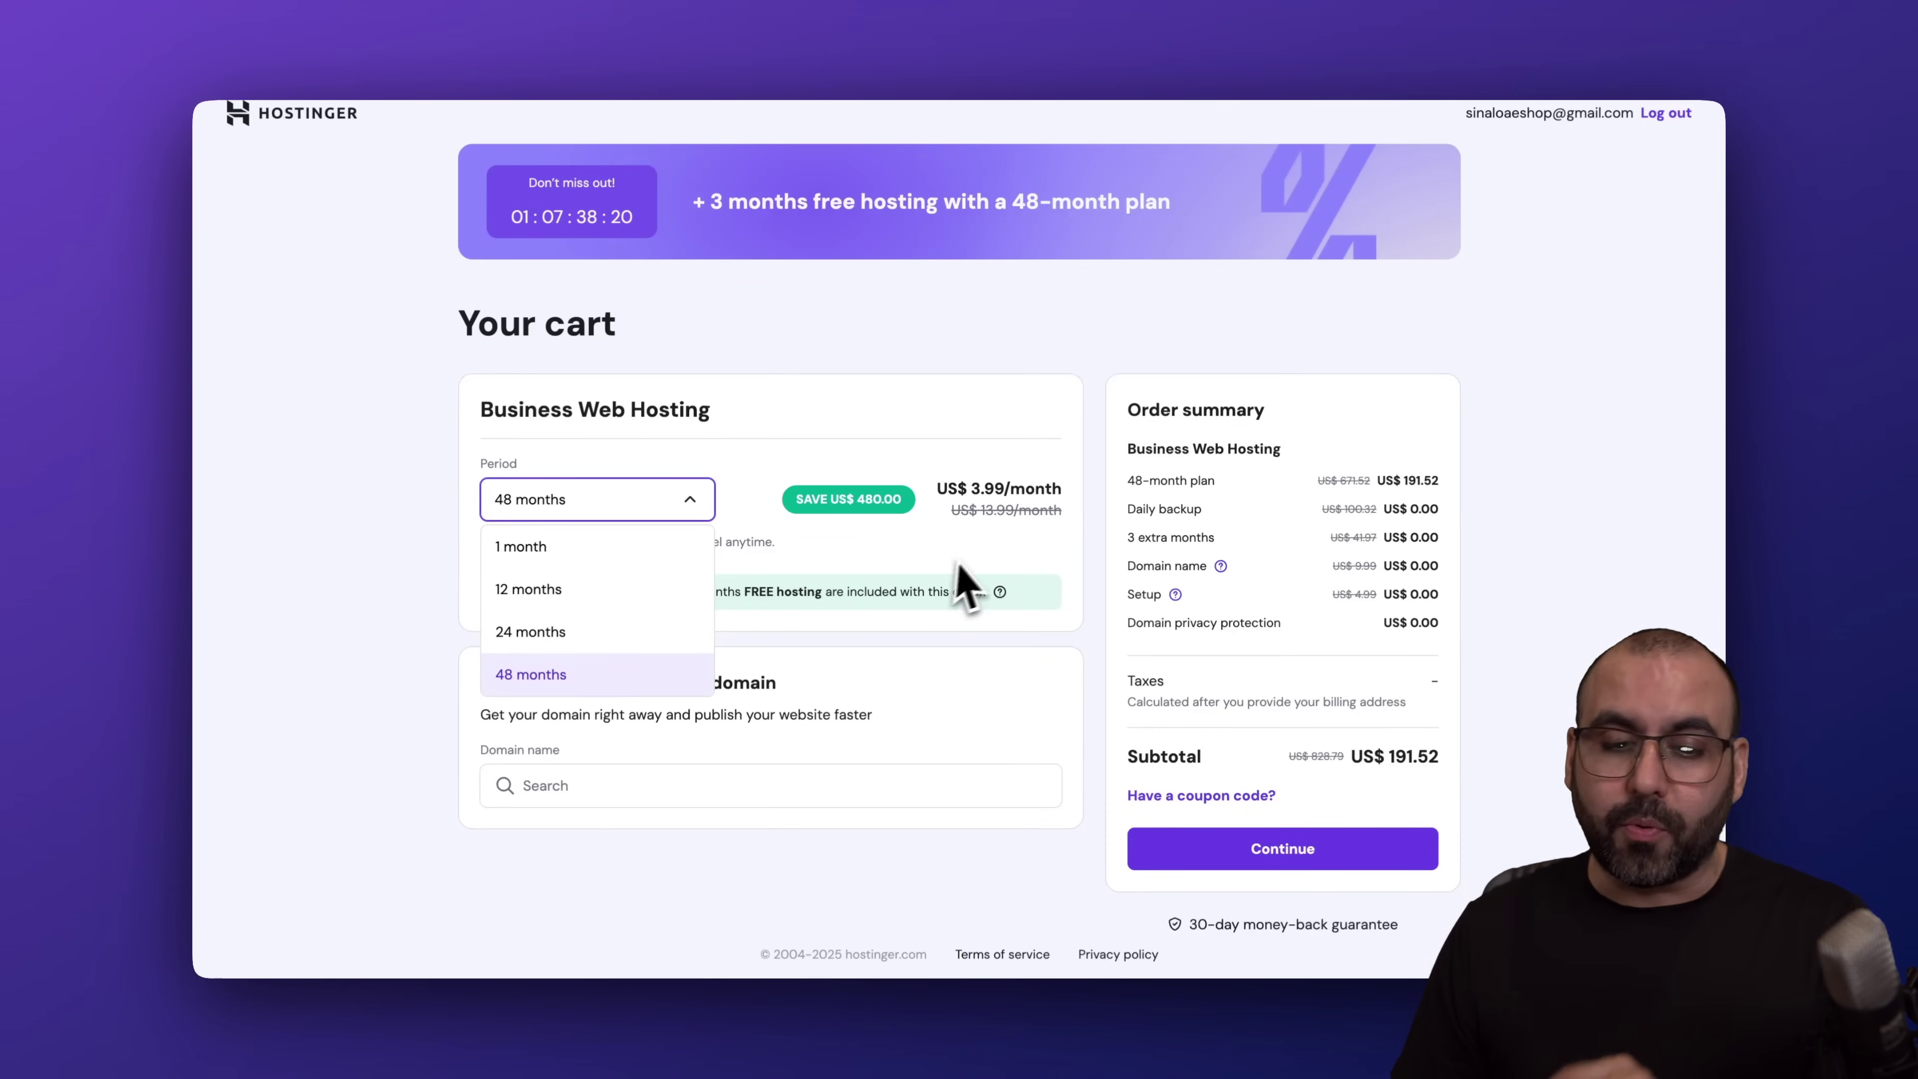
pyautogui.click(970, 578)
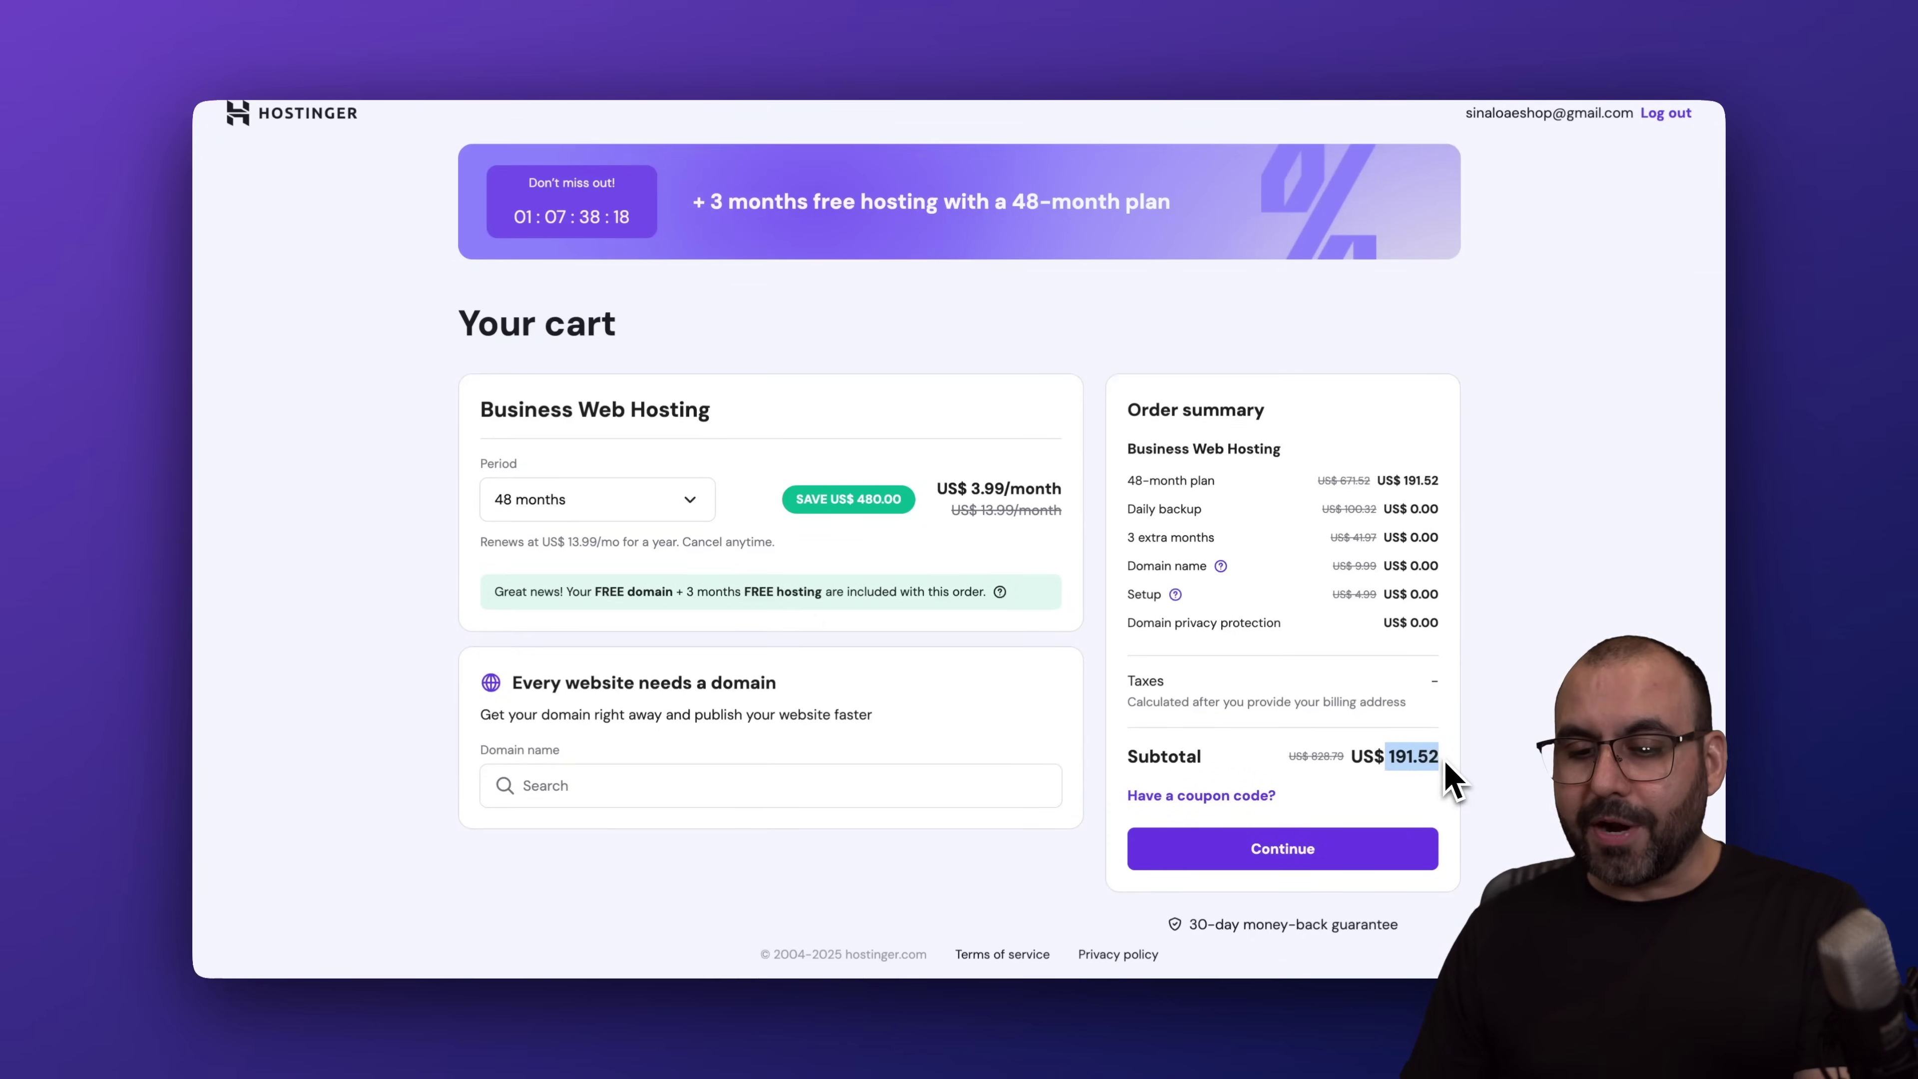
pyautogui.click(1152, 799)
pyautogui.click(1192, 786)
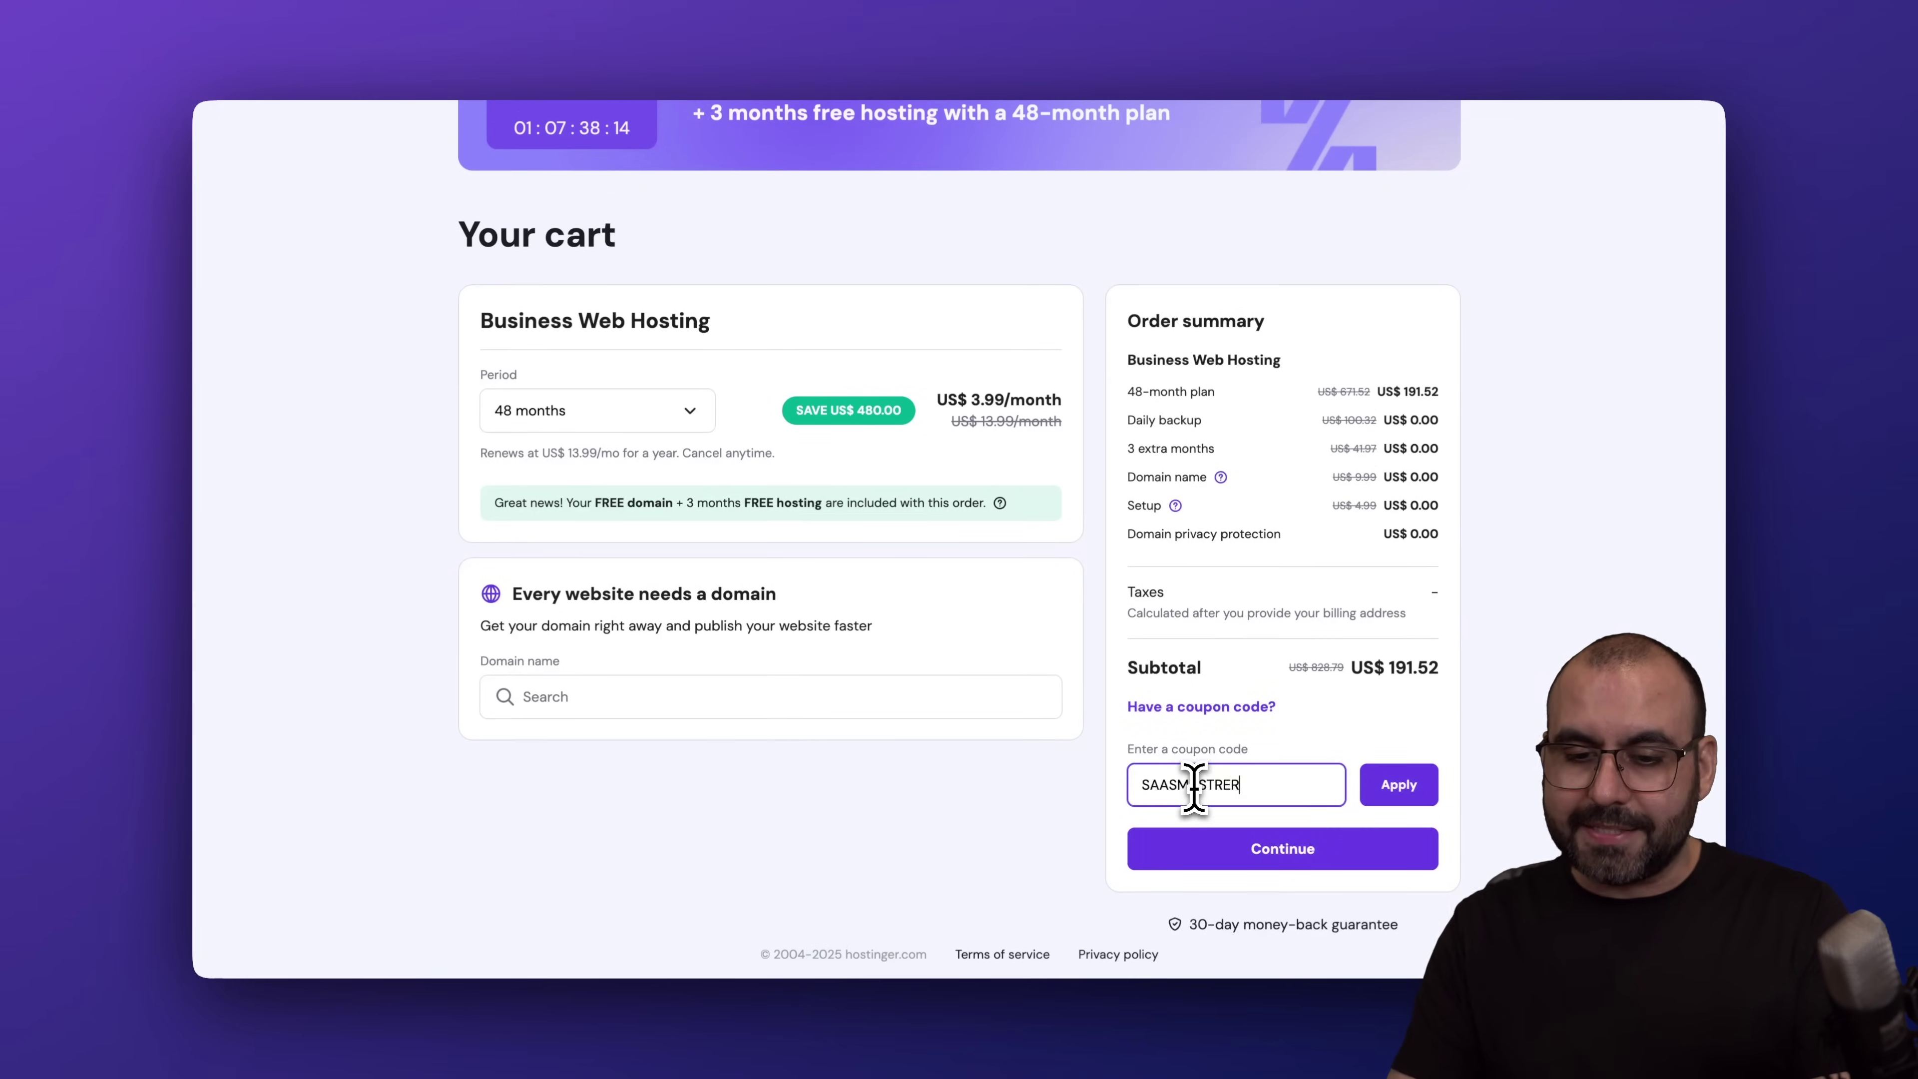
pyautogui.click(1399, 787)
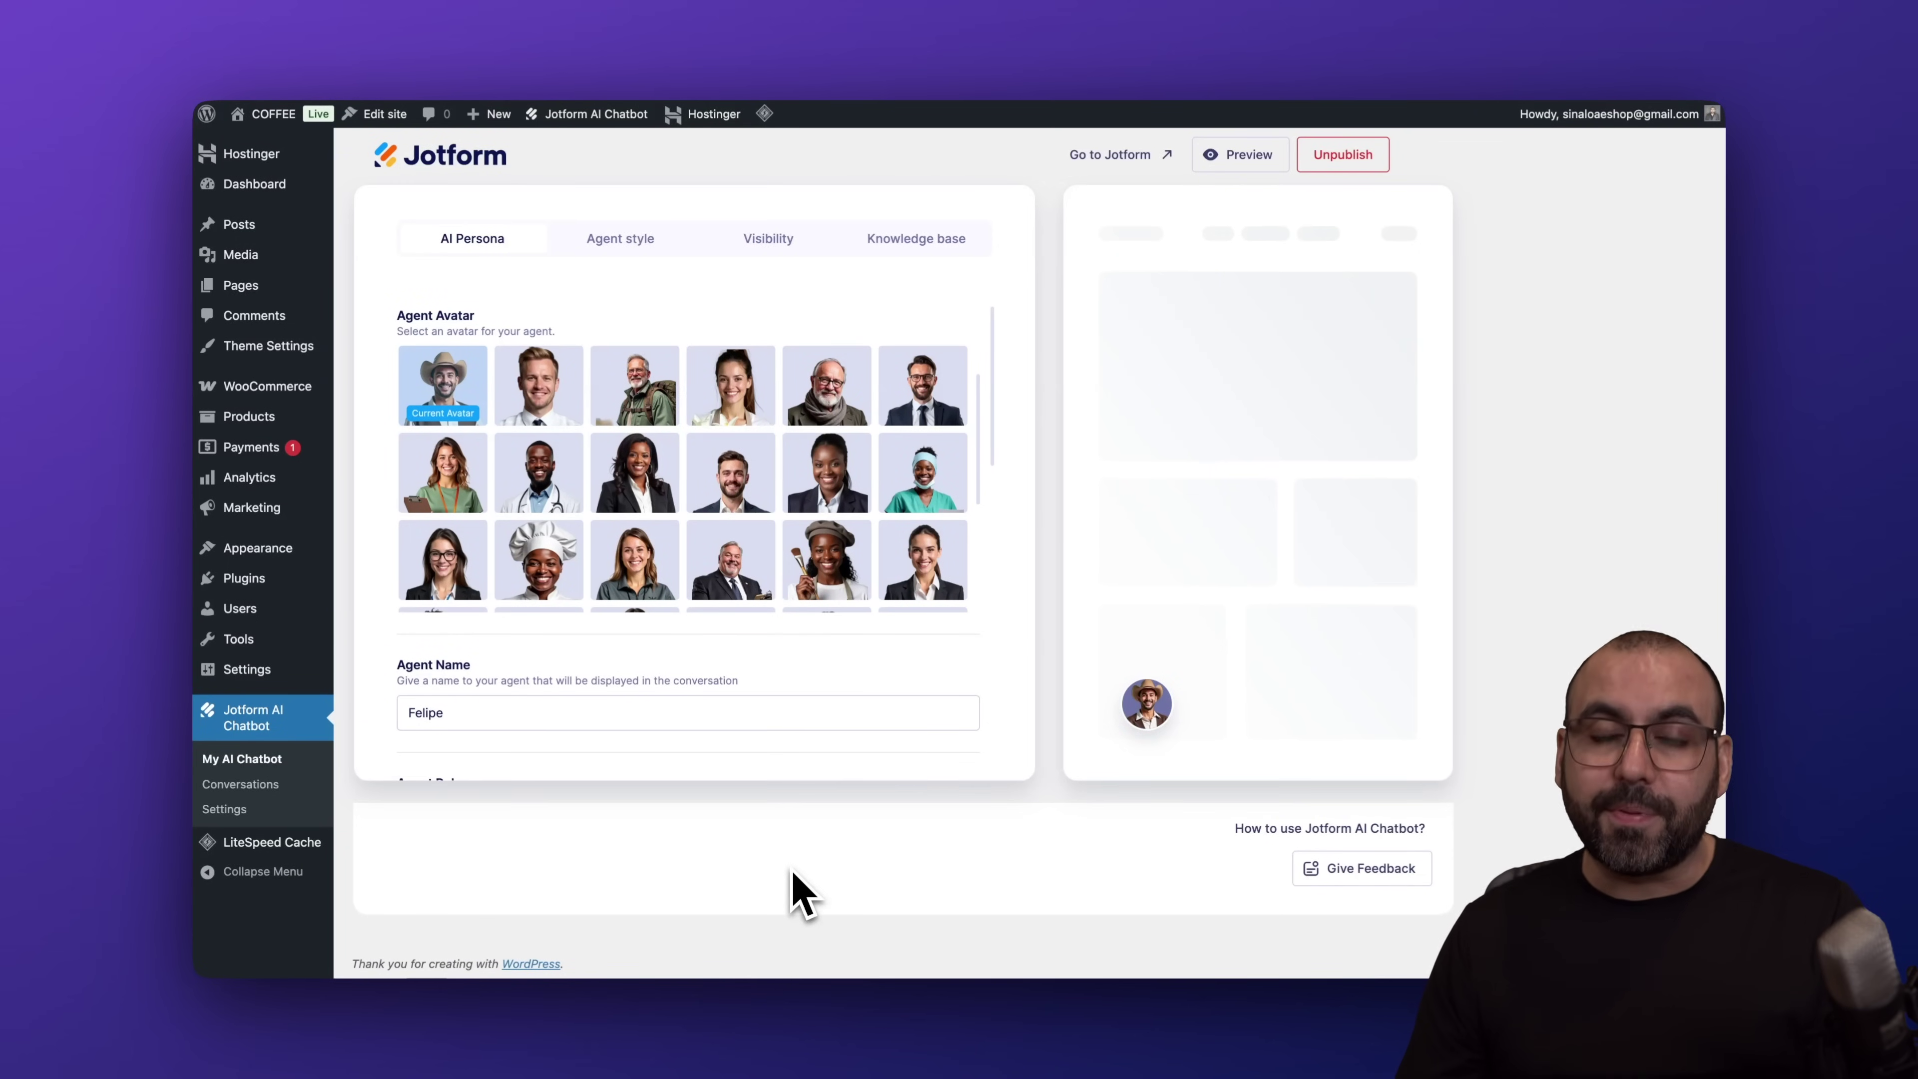
# Show the AI Persona tab under Jotform AI Chatbot > My AI Chatbot in the WordPress admin
pyautogui.moveTo(304, 563)
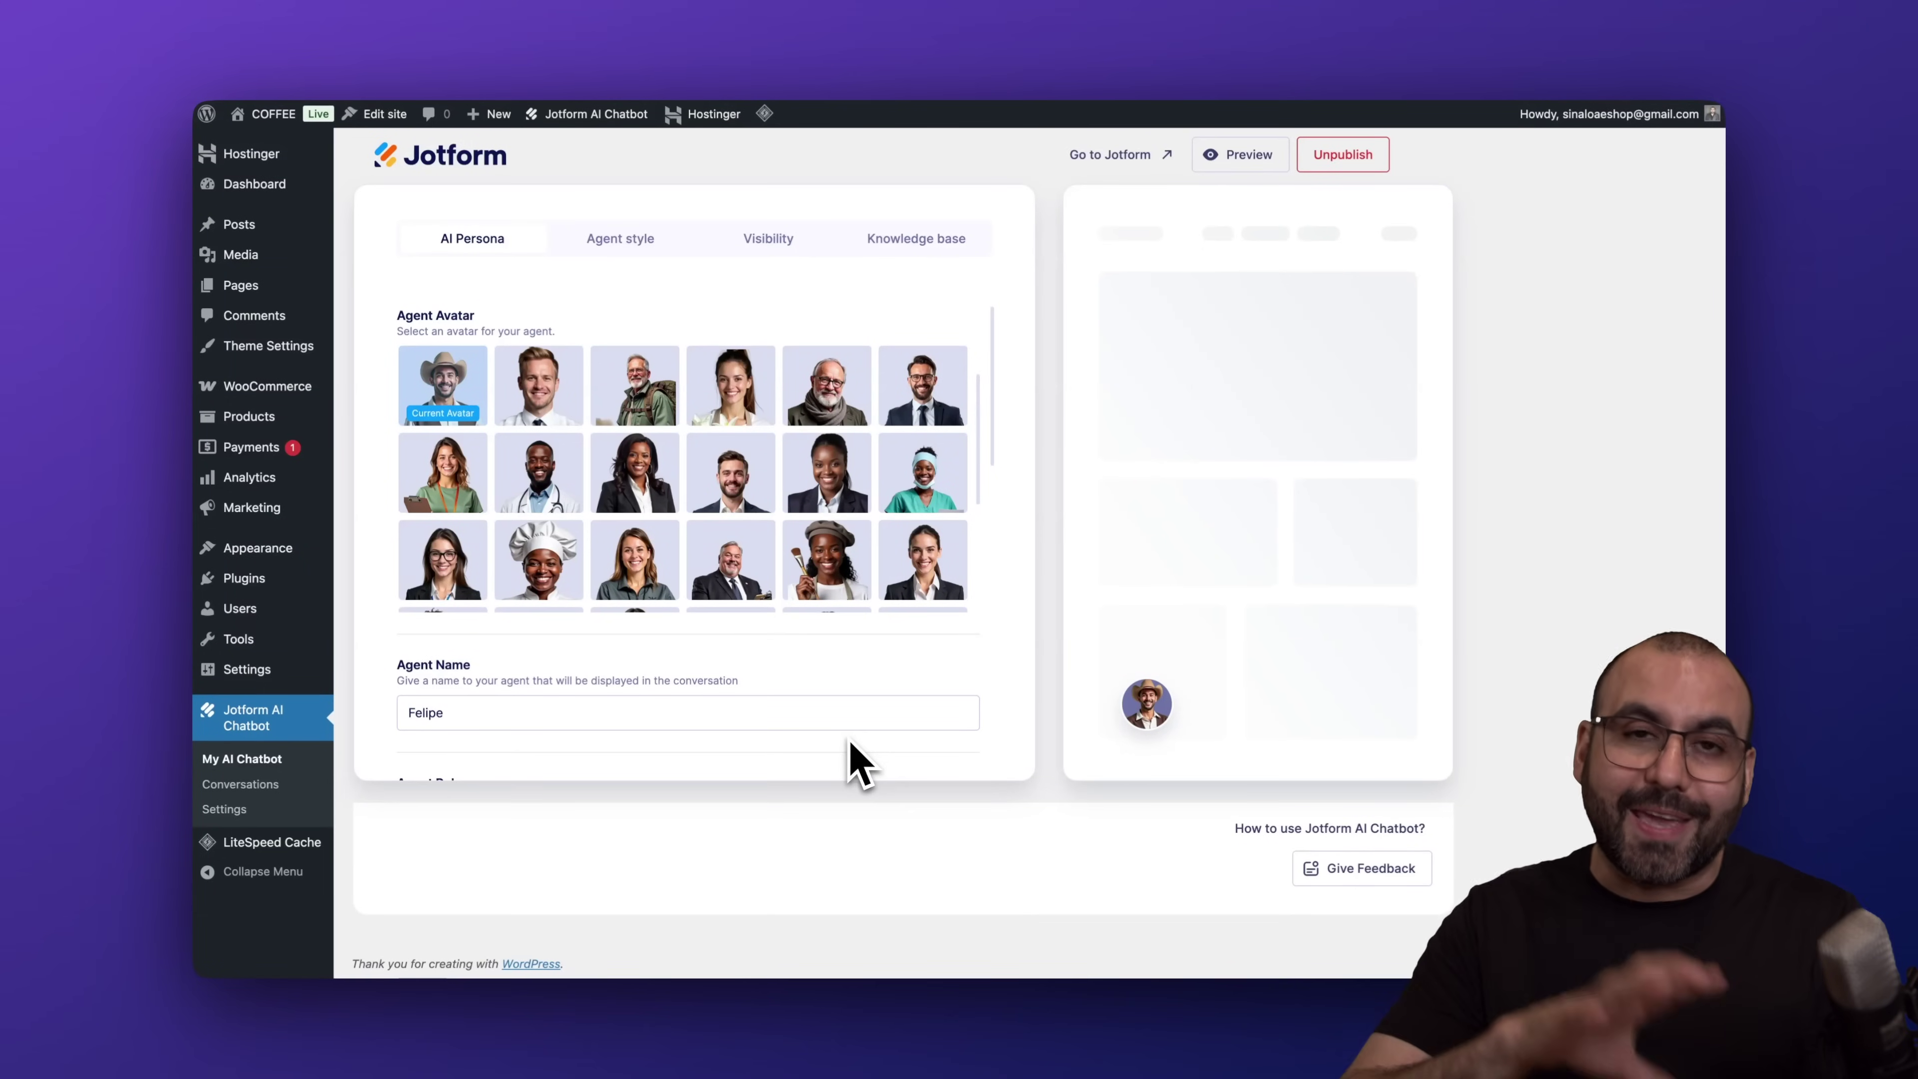
pyautogui.click(1297, 77)
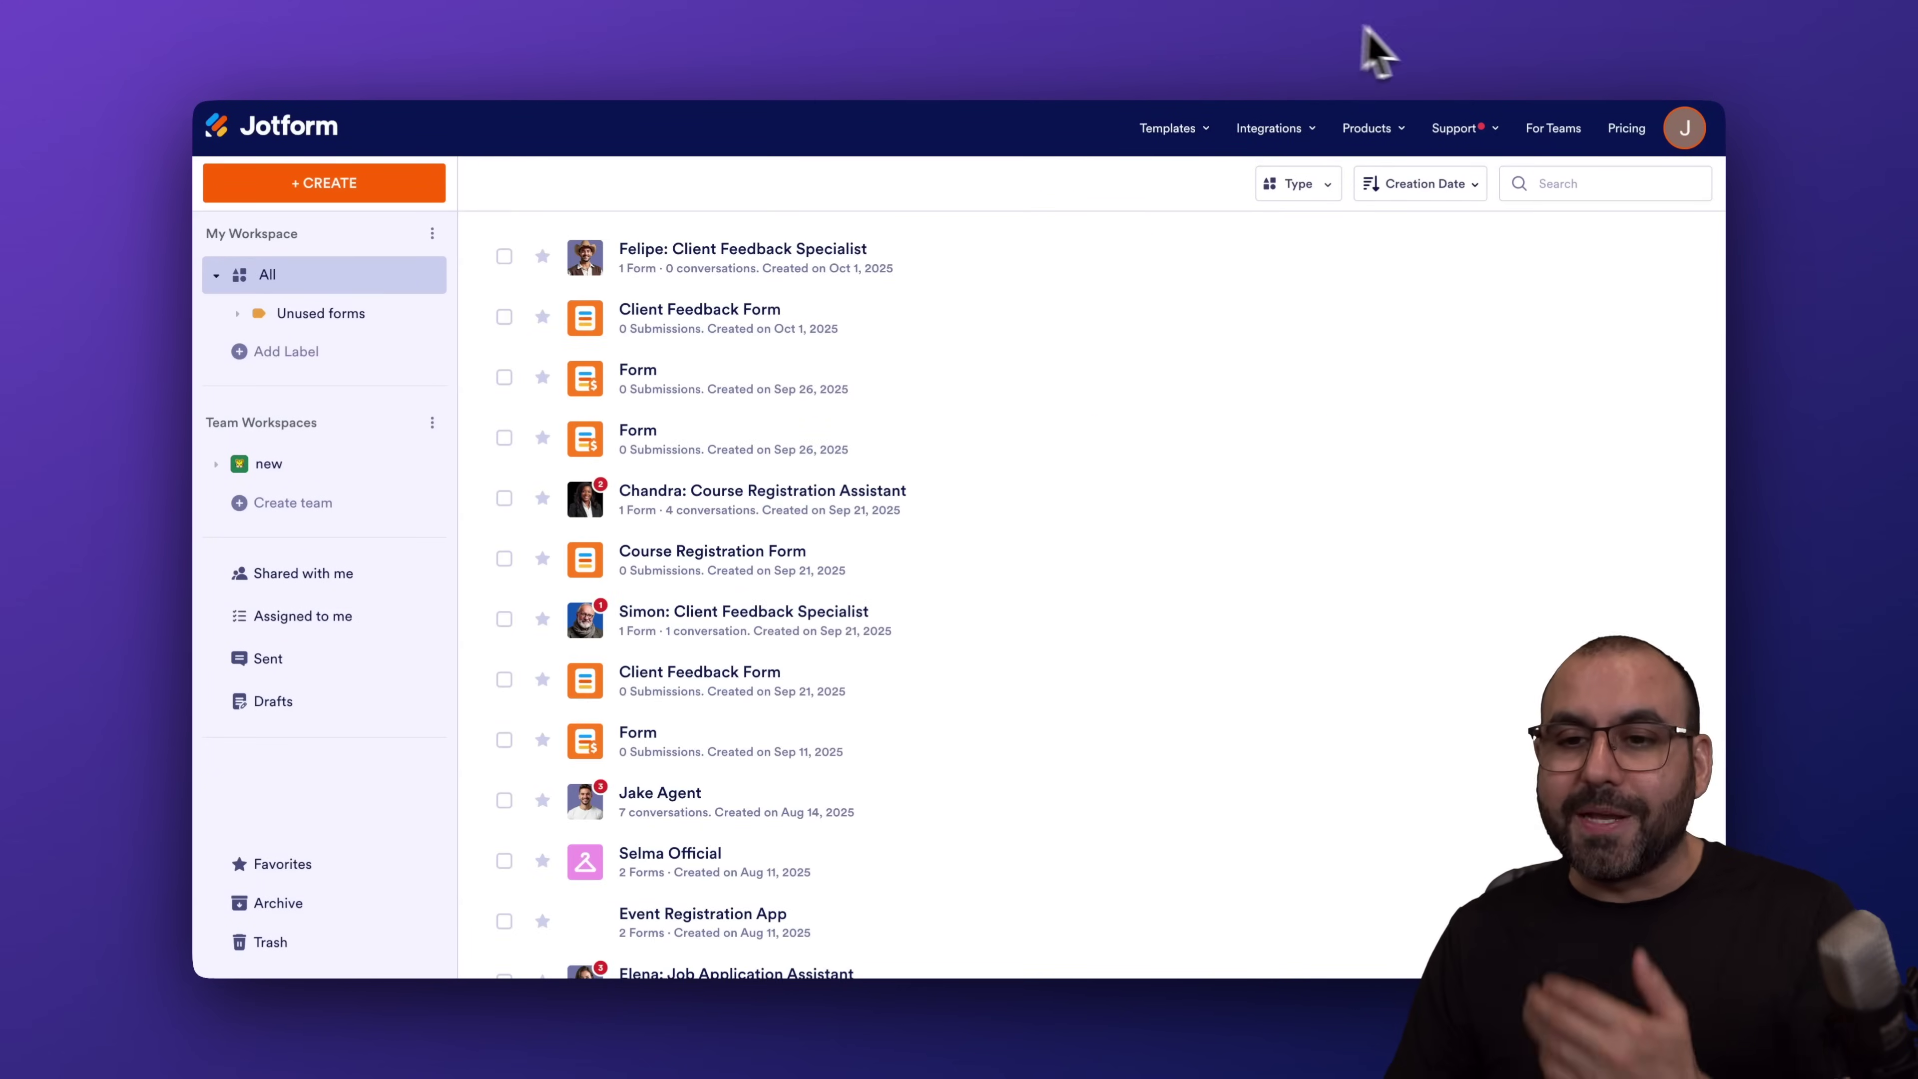
pyautogui.click(1382, 50)
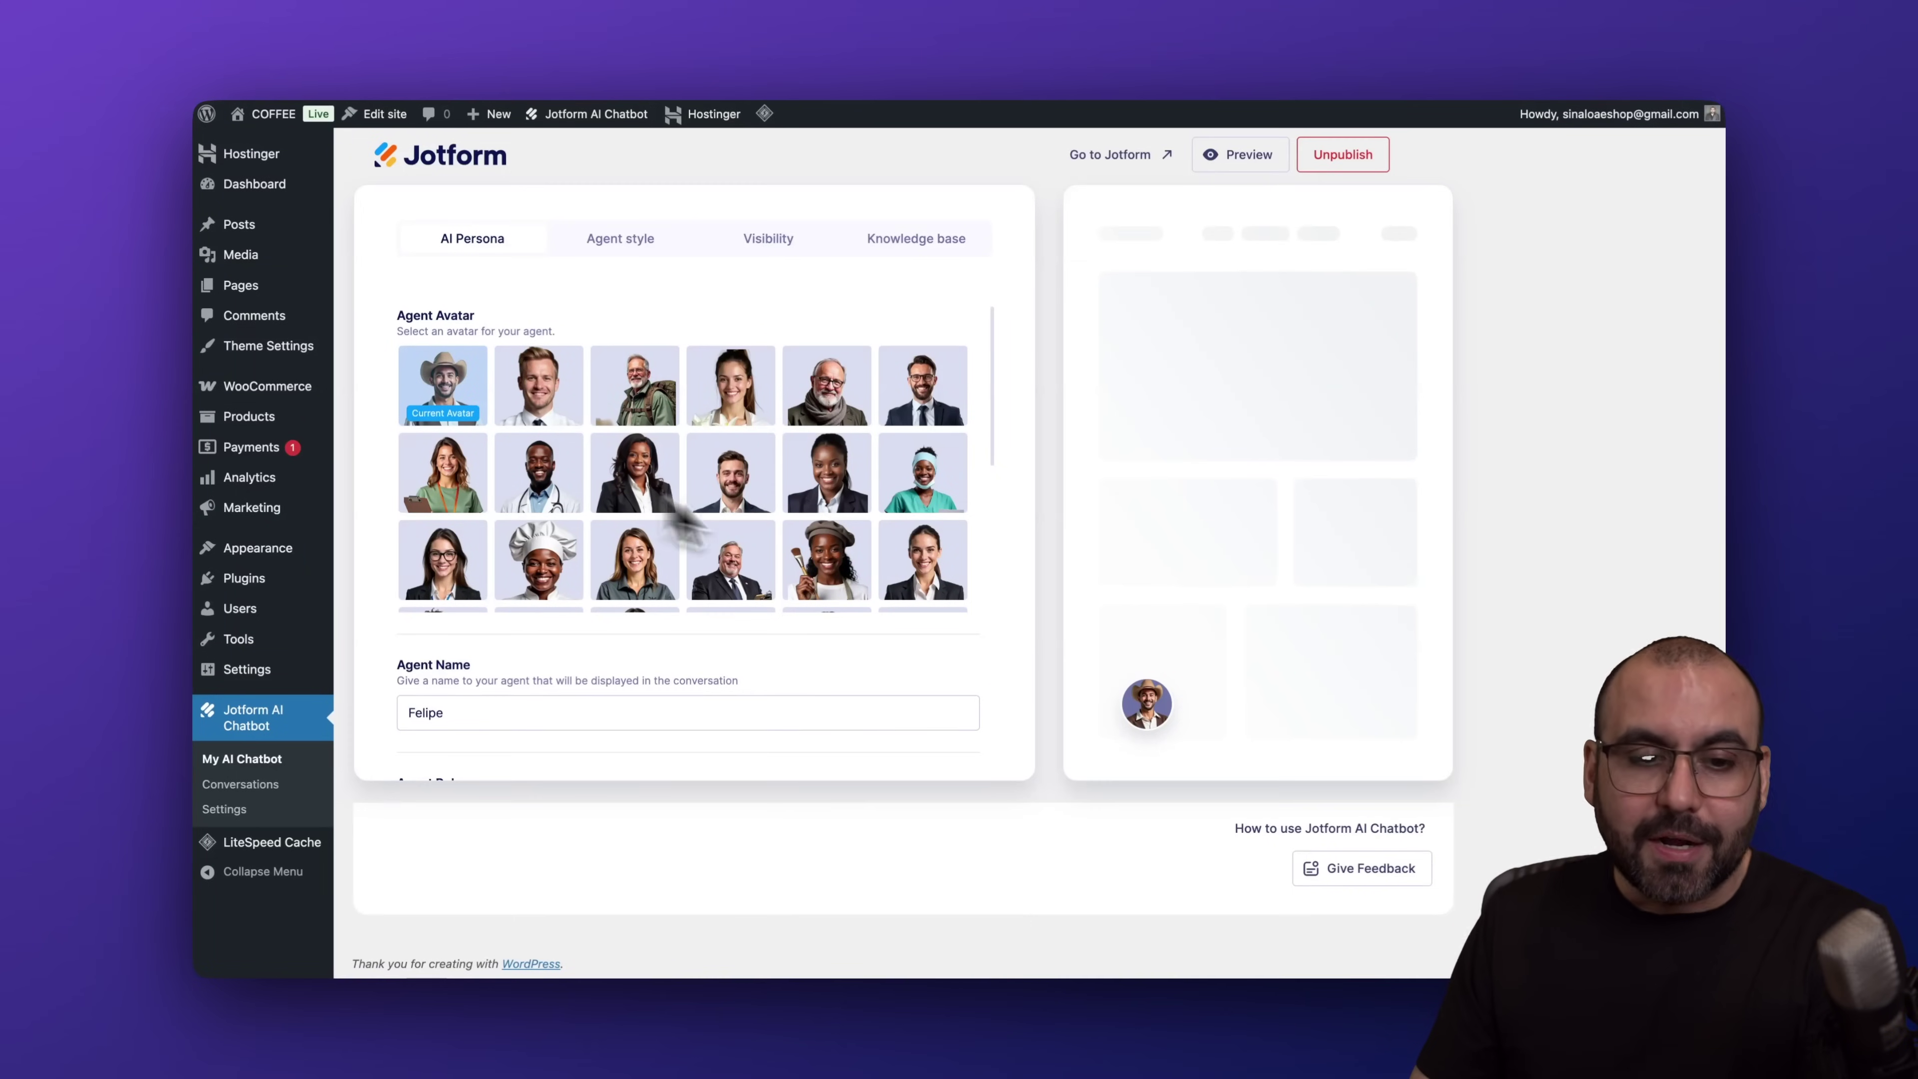
# Pick the older hiker avatar, name the agent Gideon, and start editing the Agent Role field
pyautogui.click(657, 392)
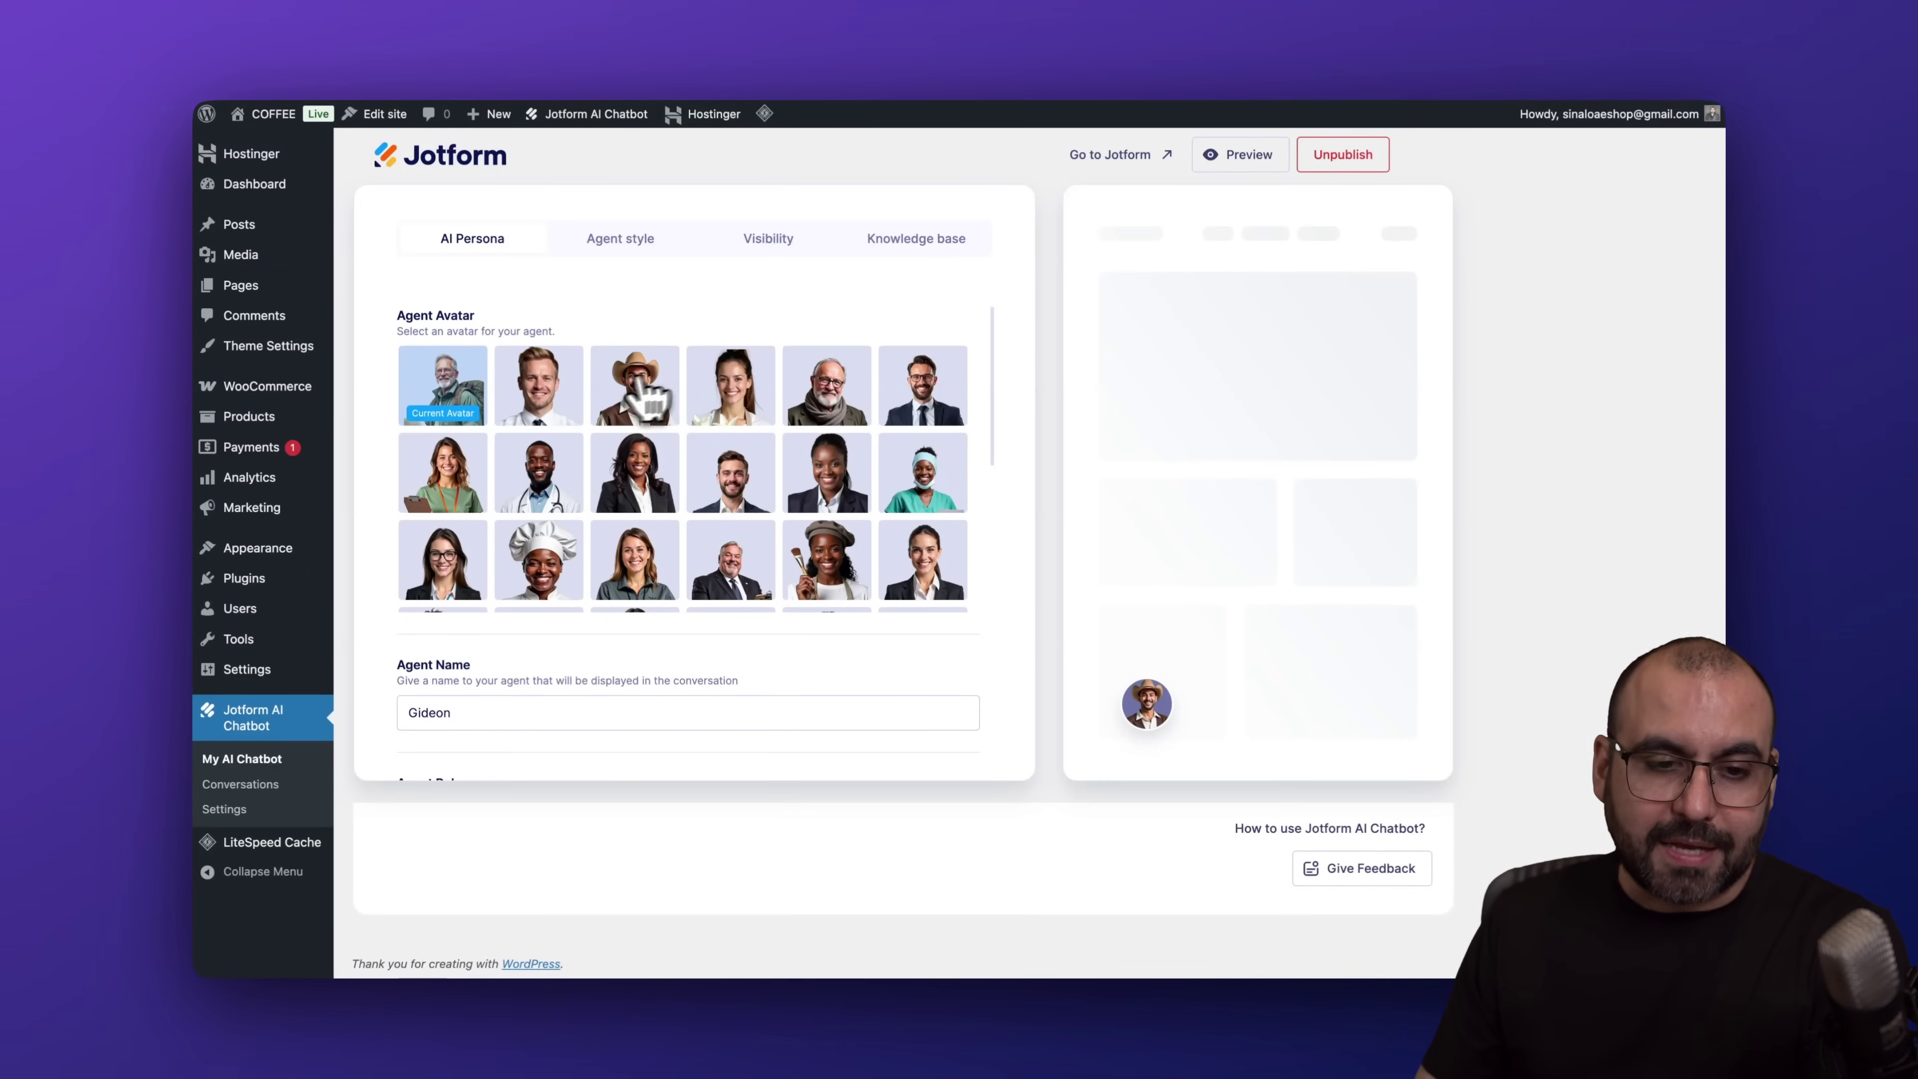
pyautogui.scroll(-3, 483, 680)
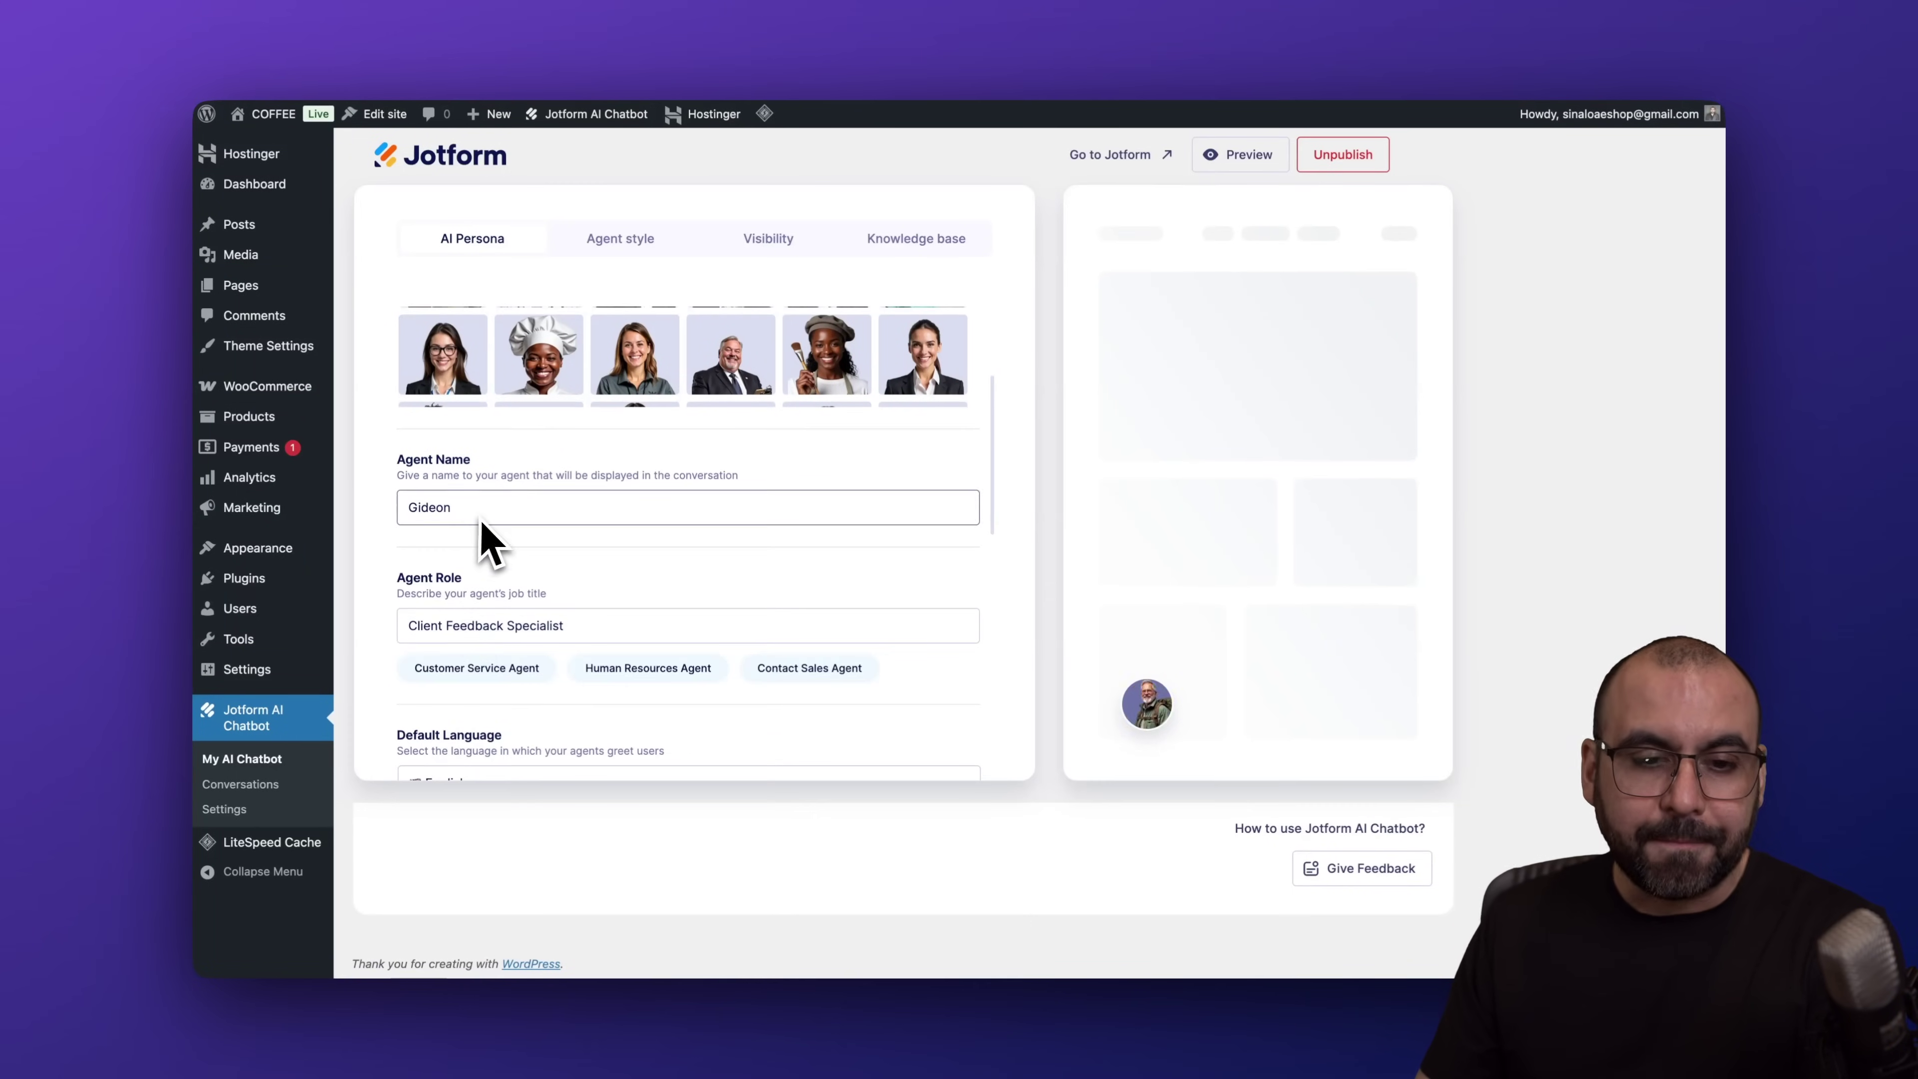
pyautogui.scroll(3, 482, 529)
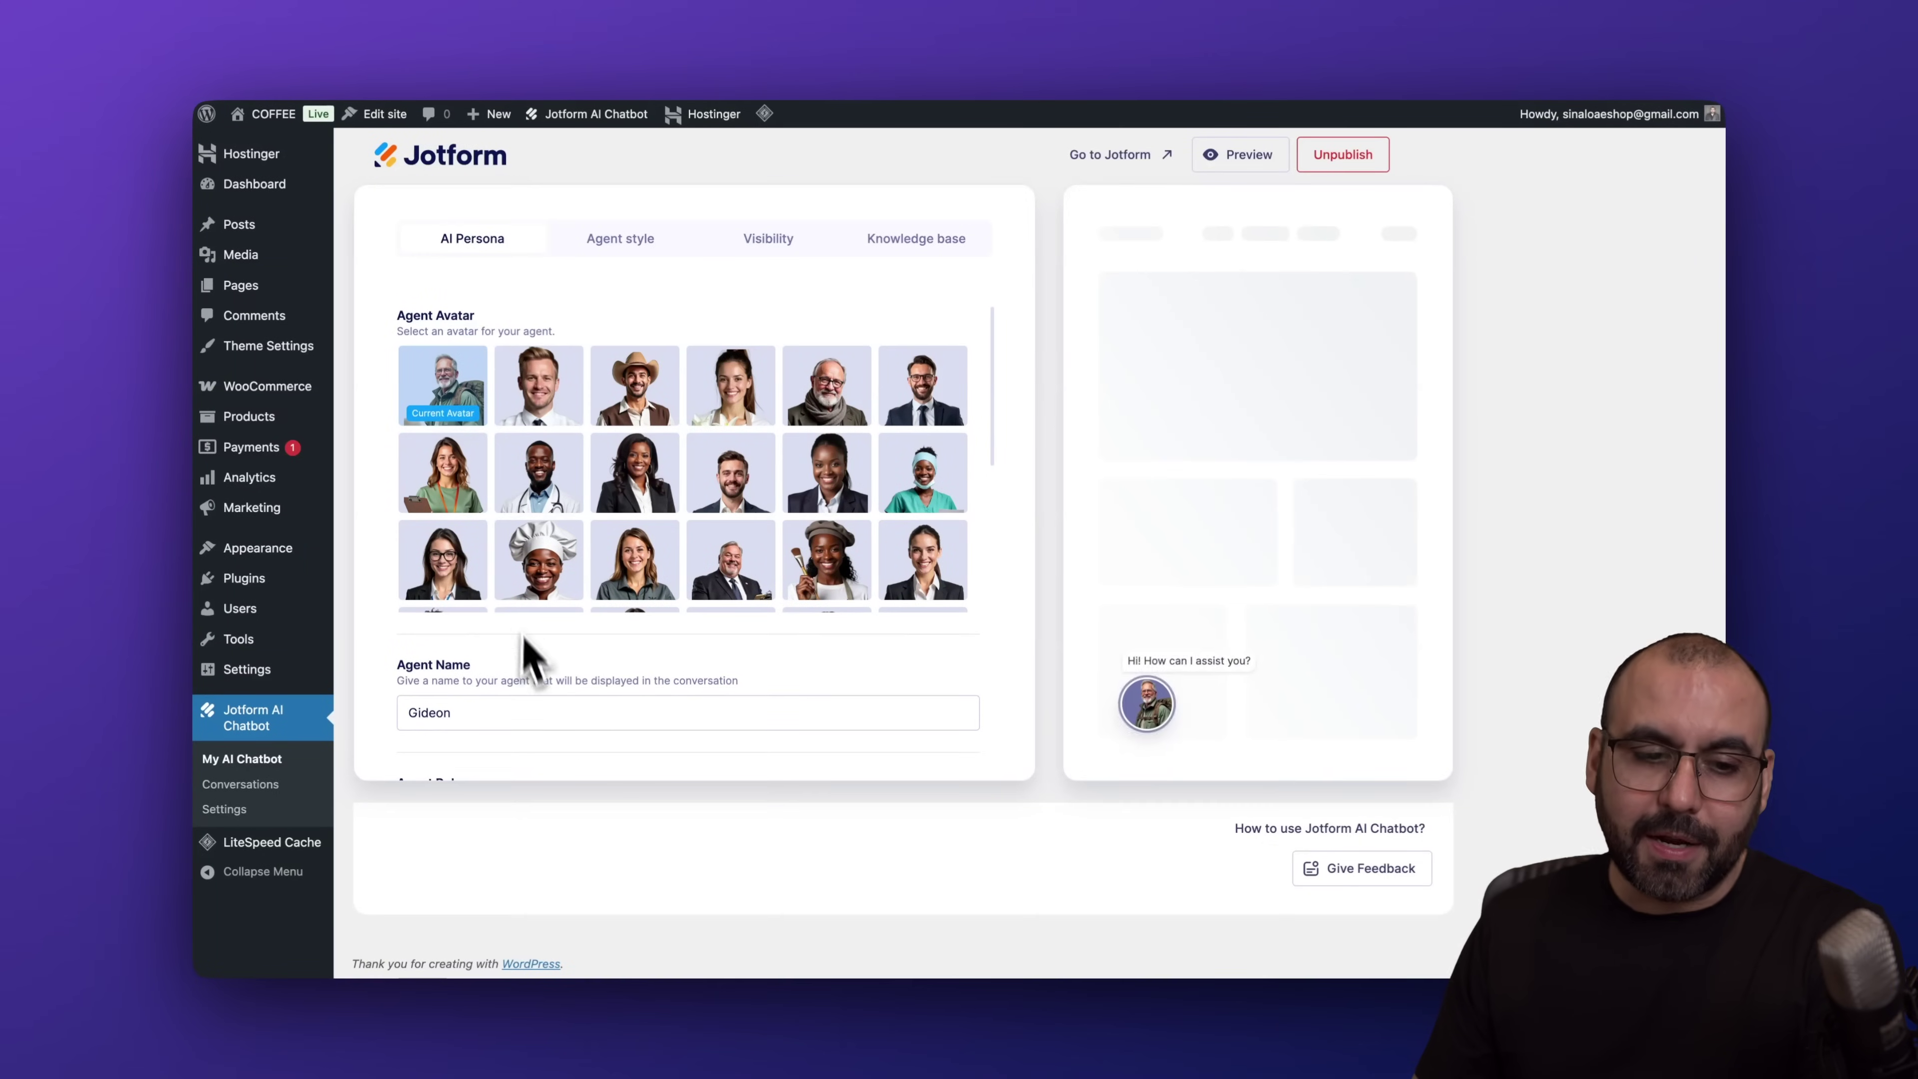
pyautogui.scroll(-4, 533, 658)
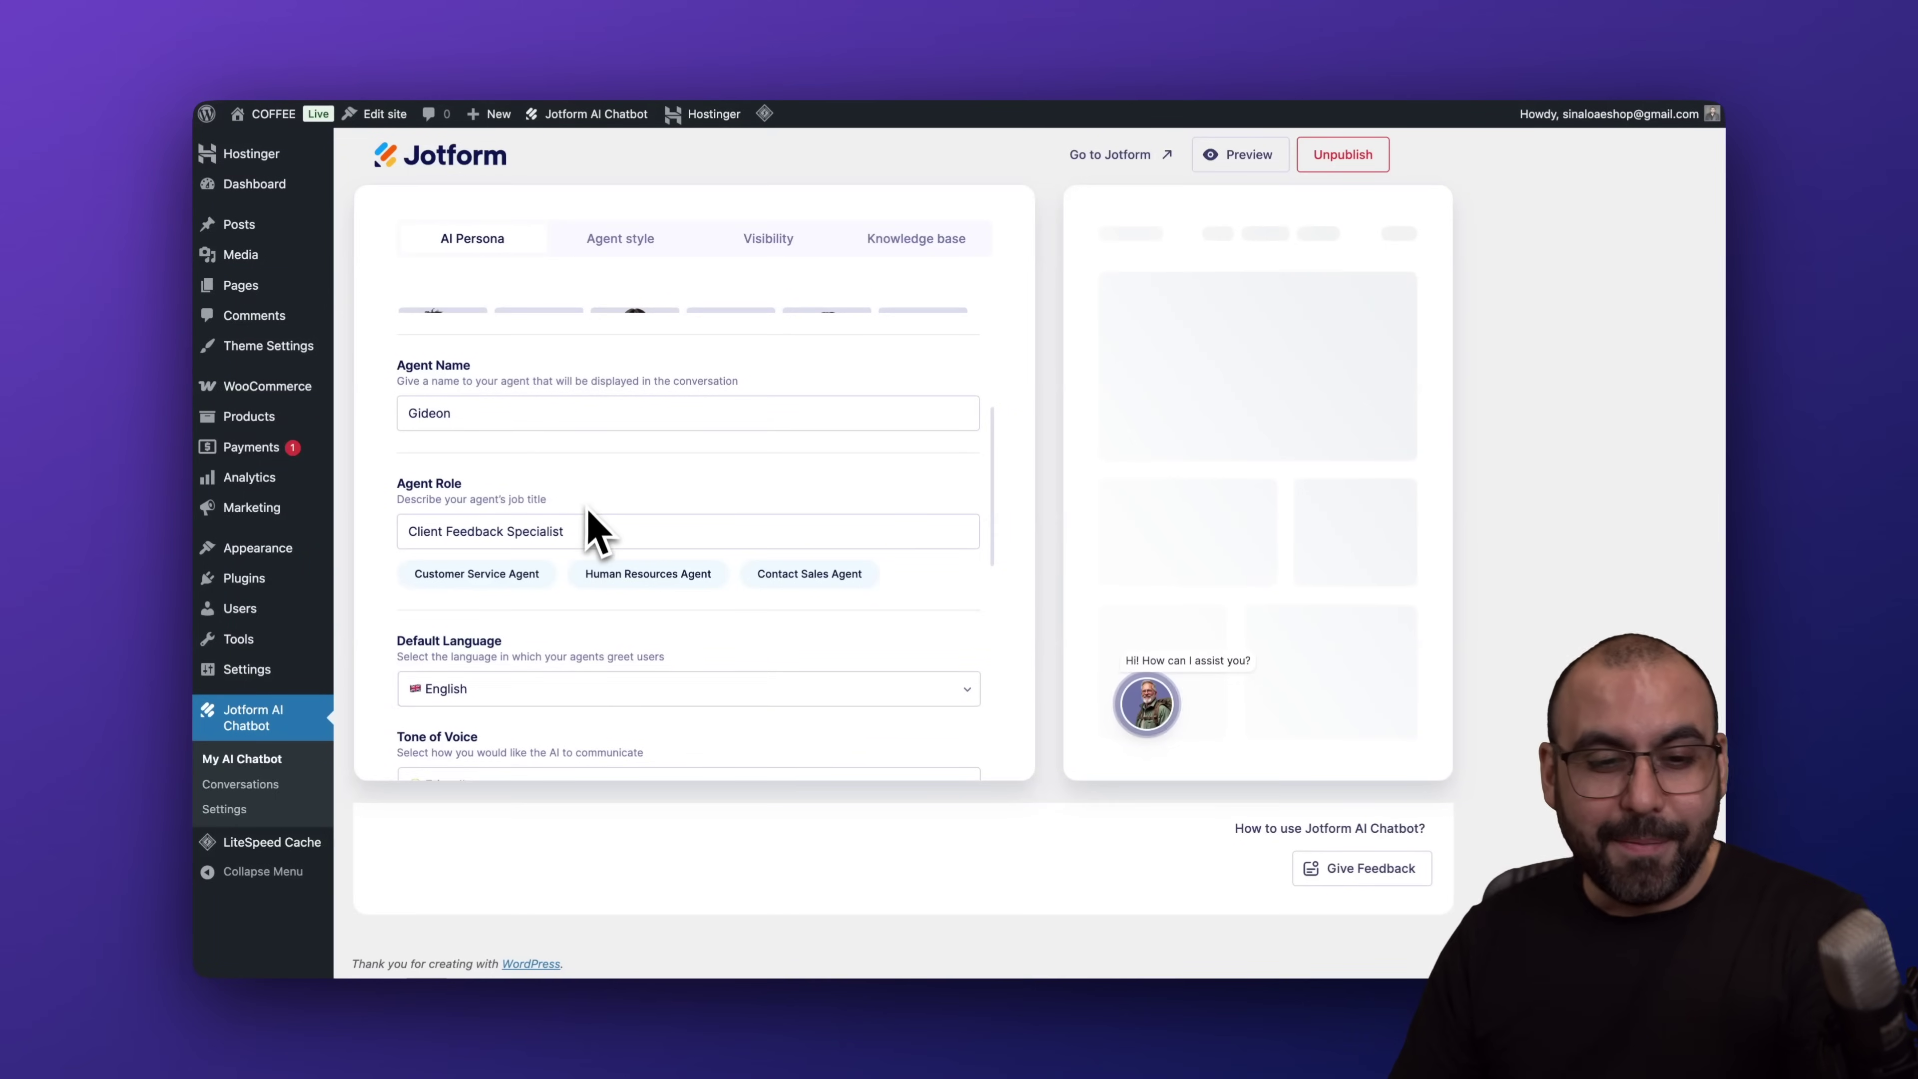
pyautogui.scroll(-1, 596, 533)
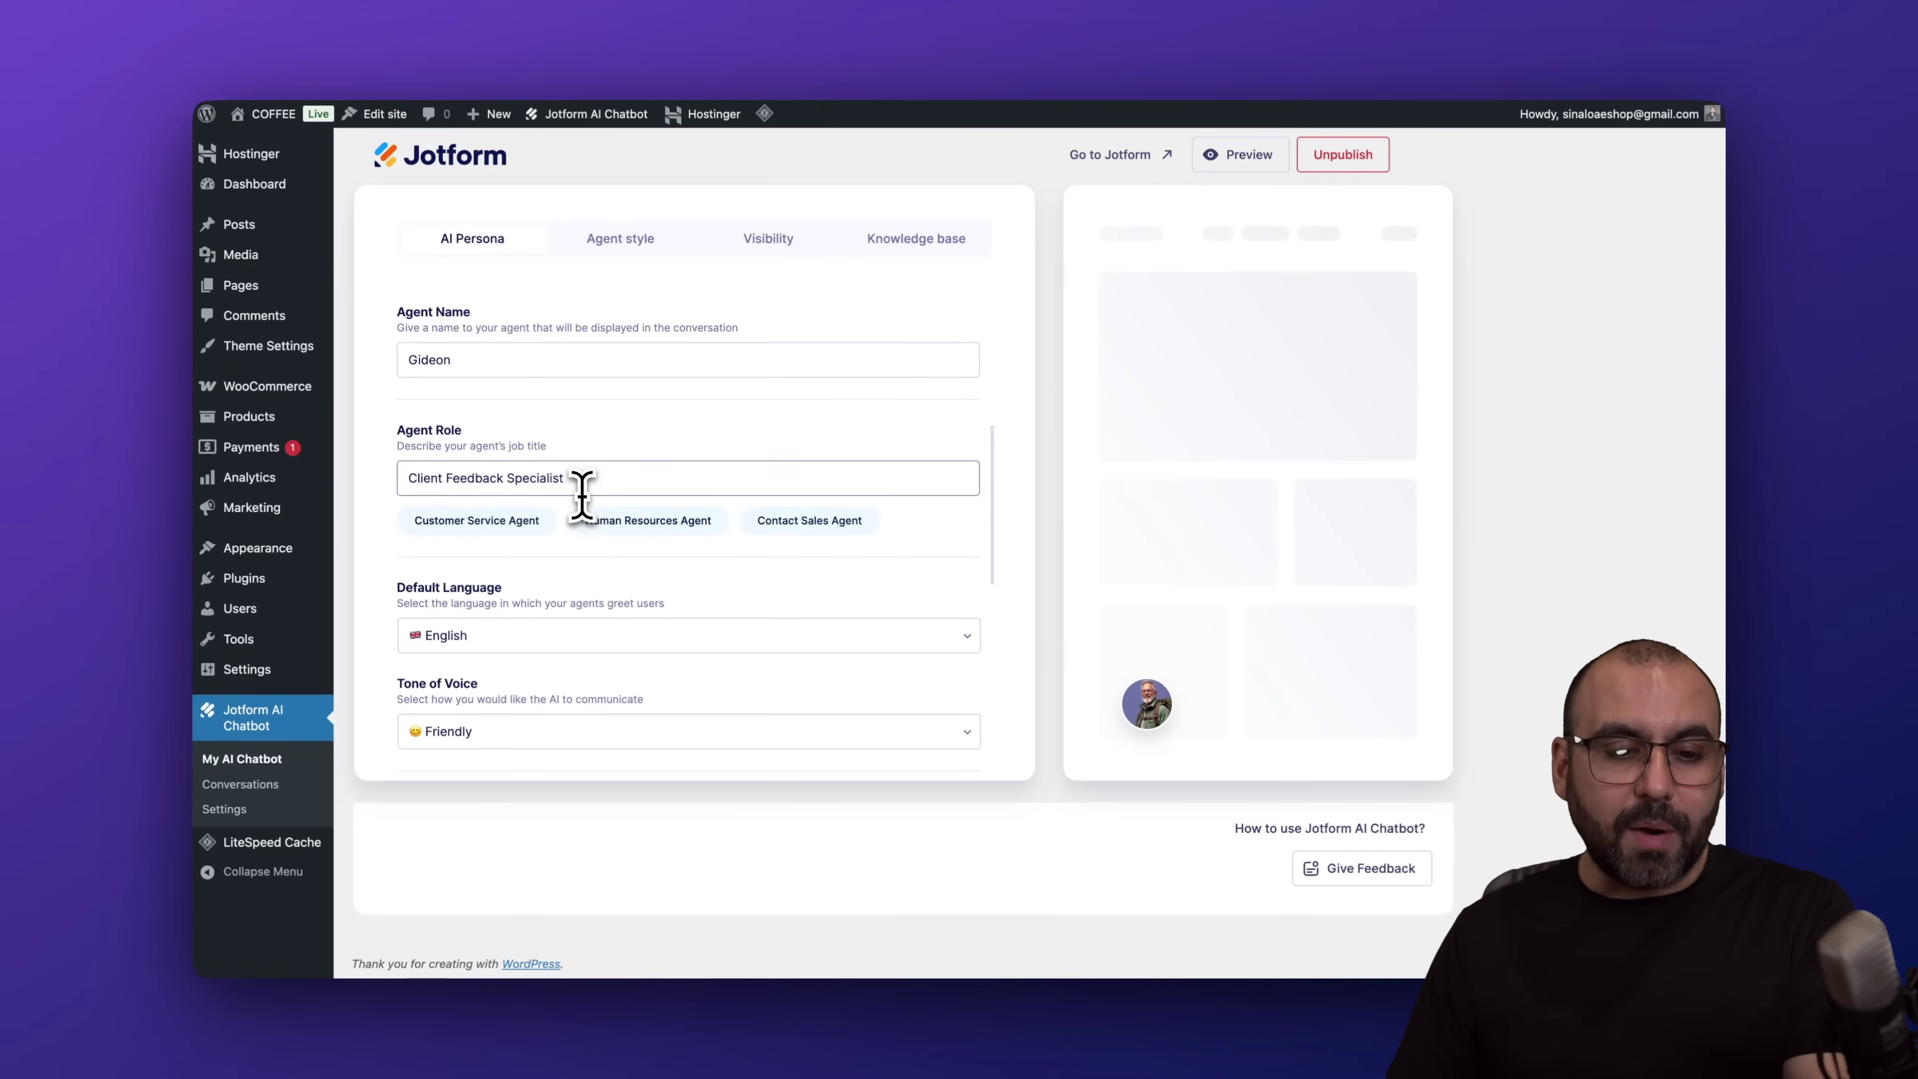
pyautogui.click(604, 482)
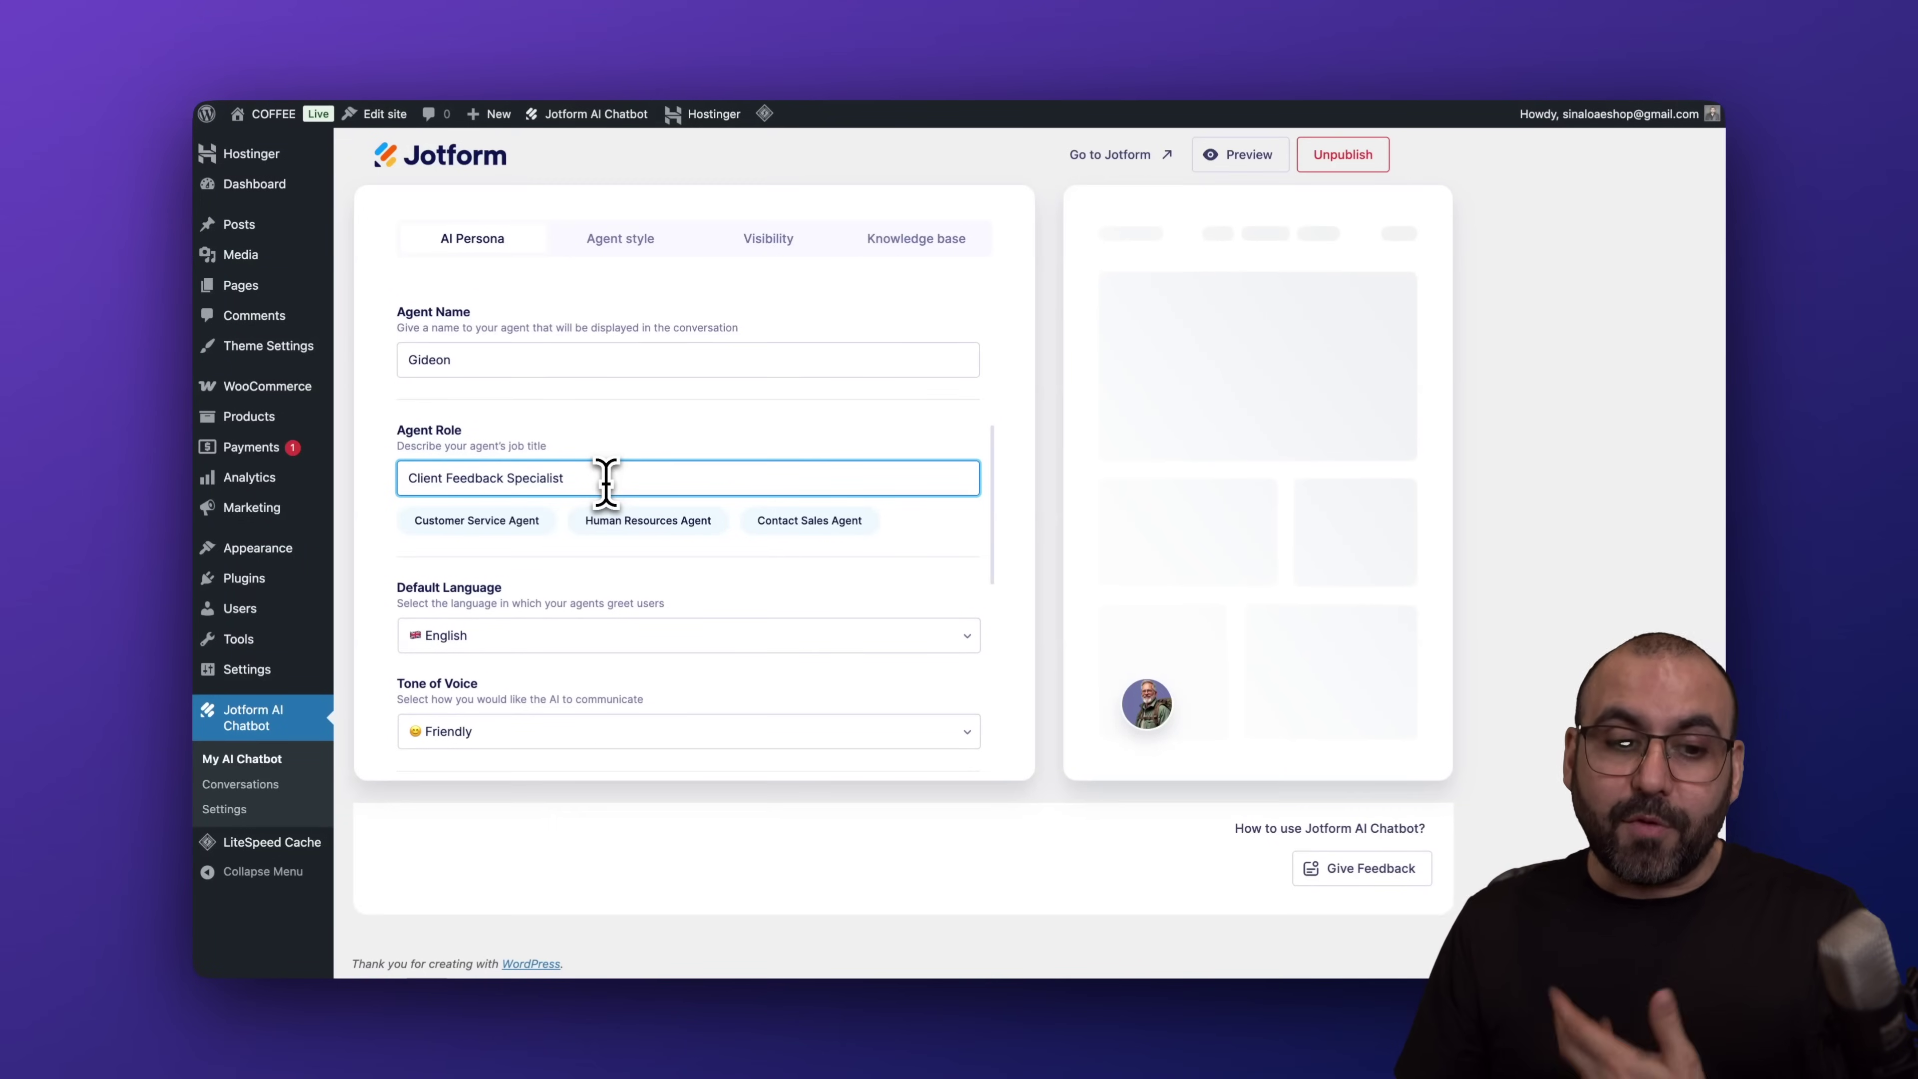
pyautogui.scroll(-4, 606, 480)
# Keep English as Default Language and Friendly as Tone of Voice
pyautogui.click(518, 385)
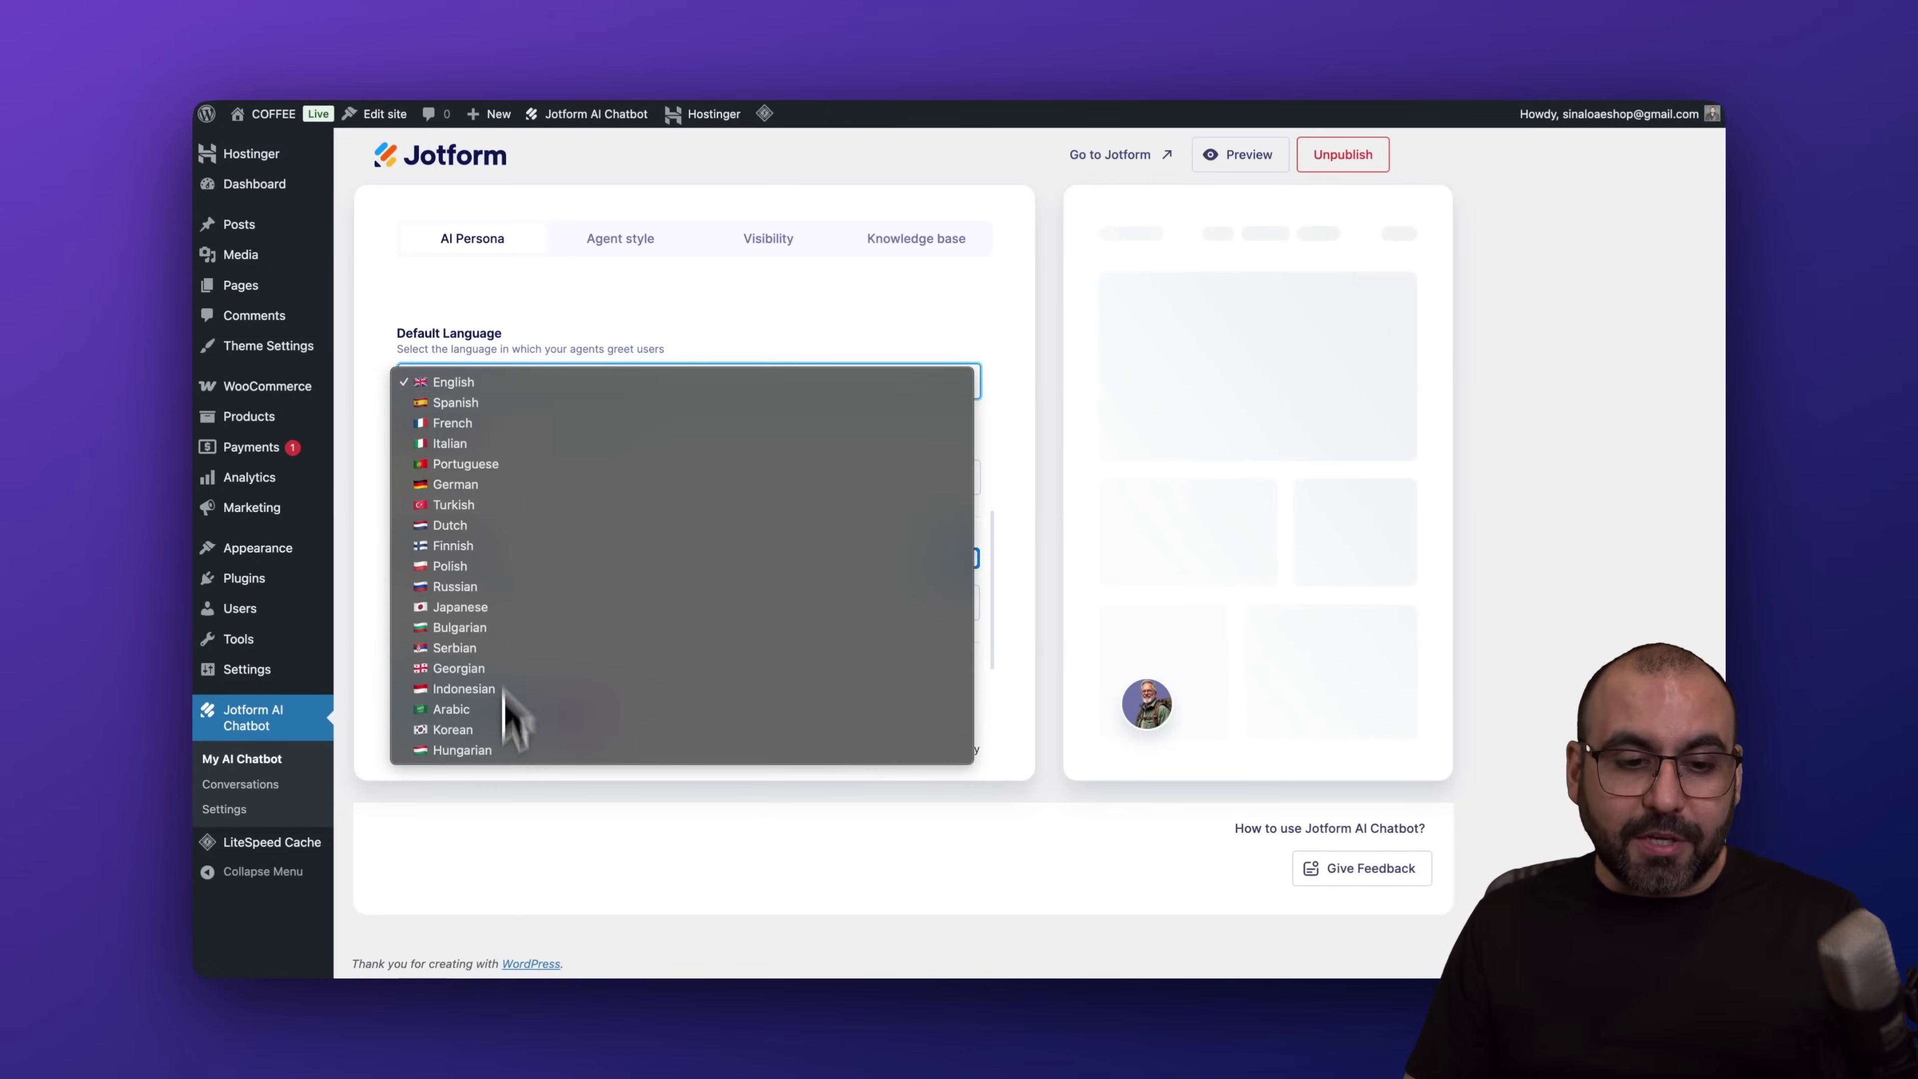
pyautogui.click(656, 333)
pyautogui.click(574, 477)
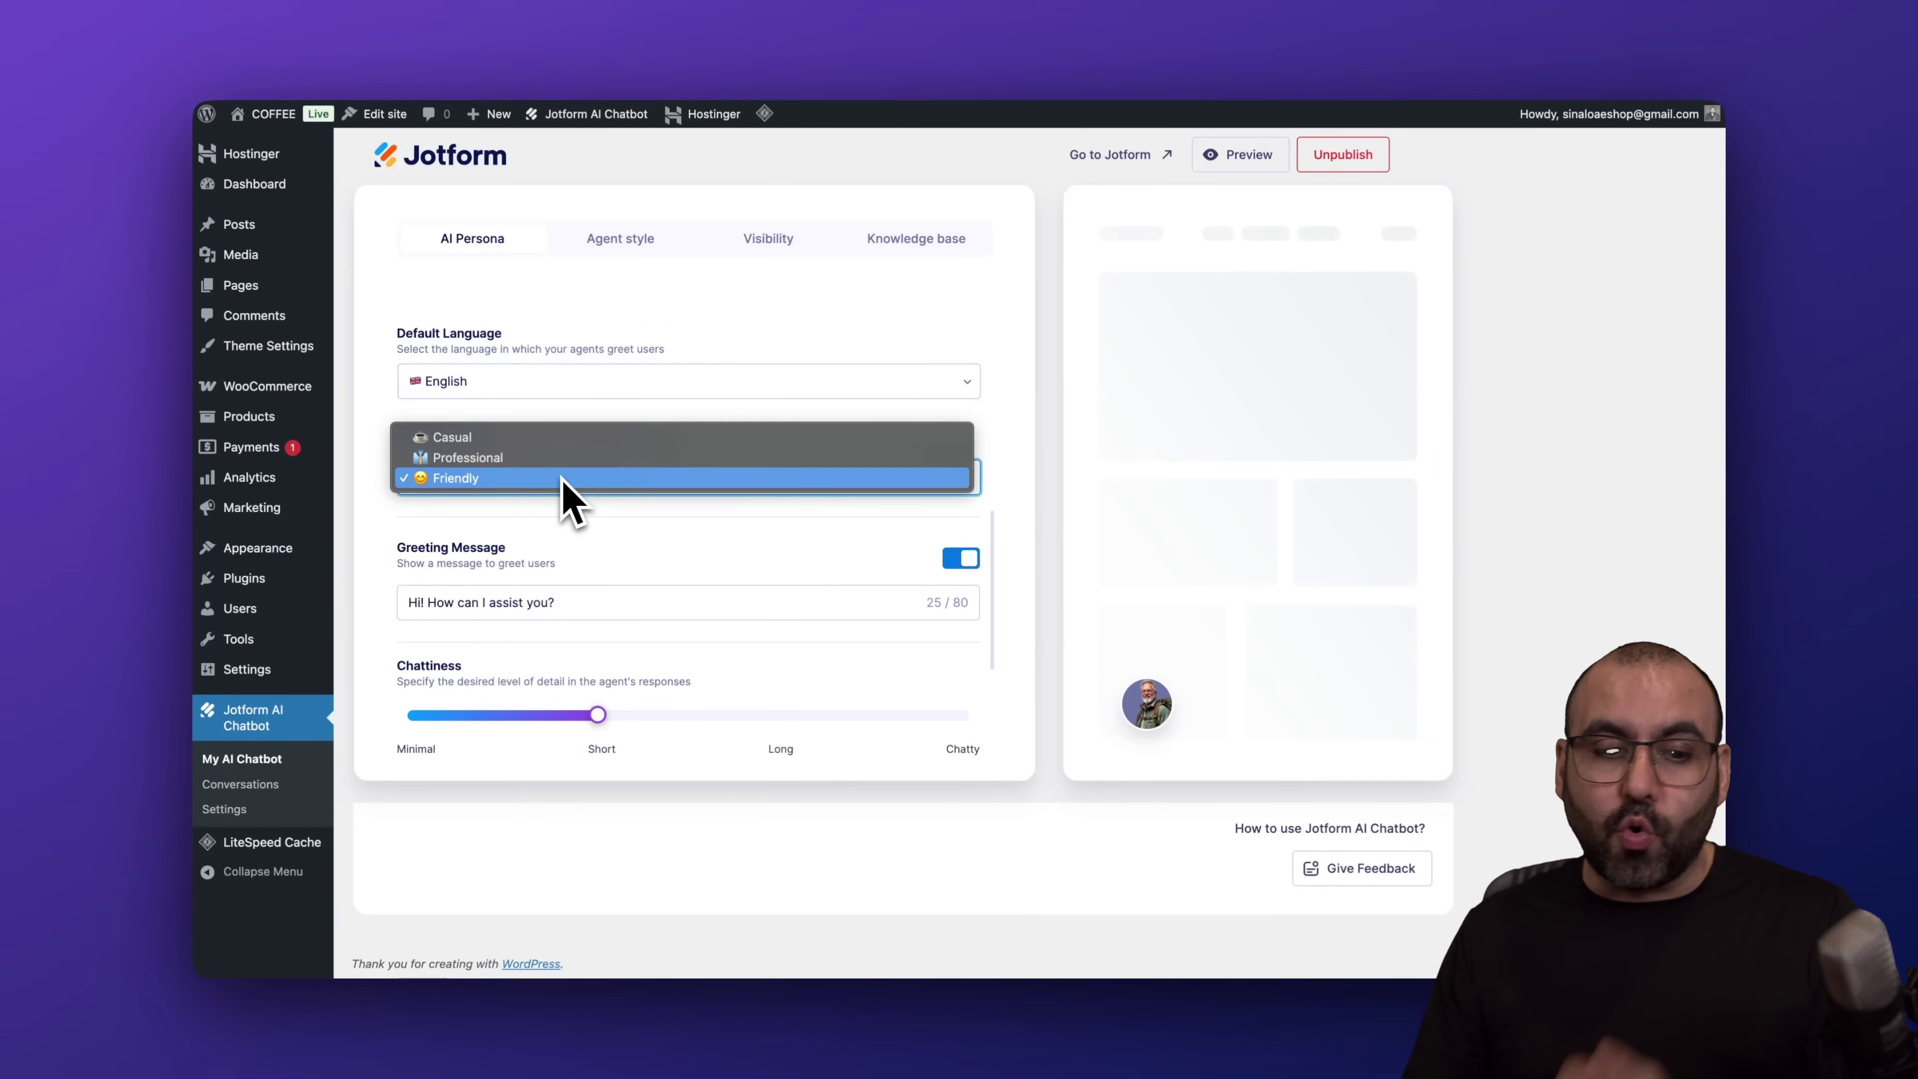
pyautogui.click(556, 421)
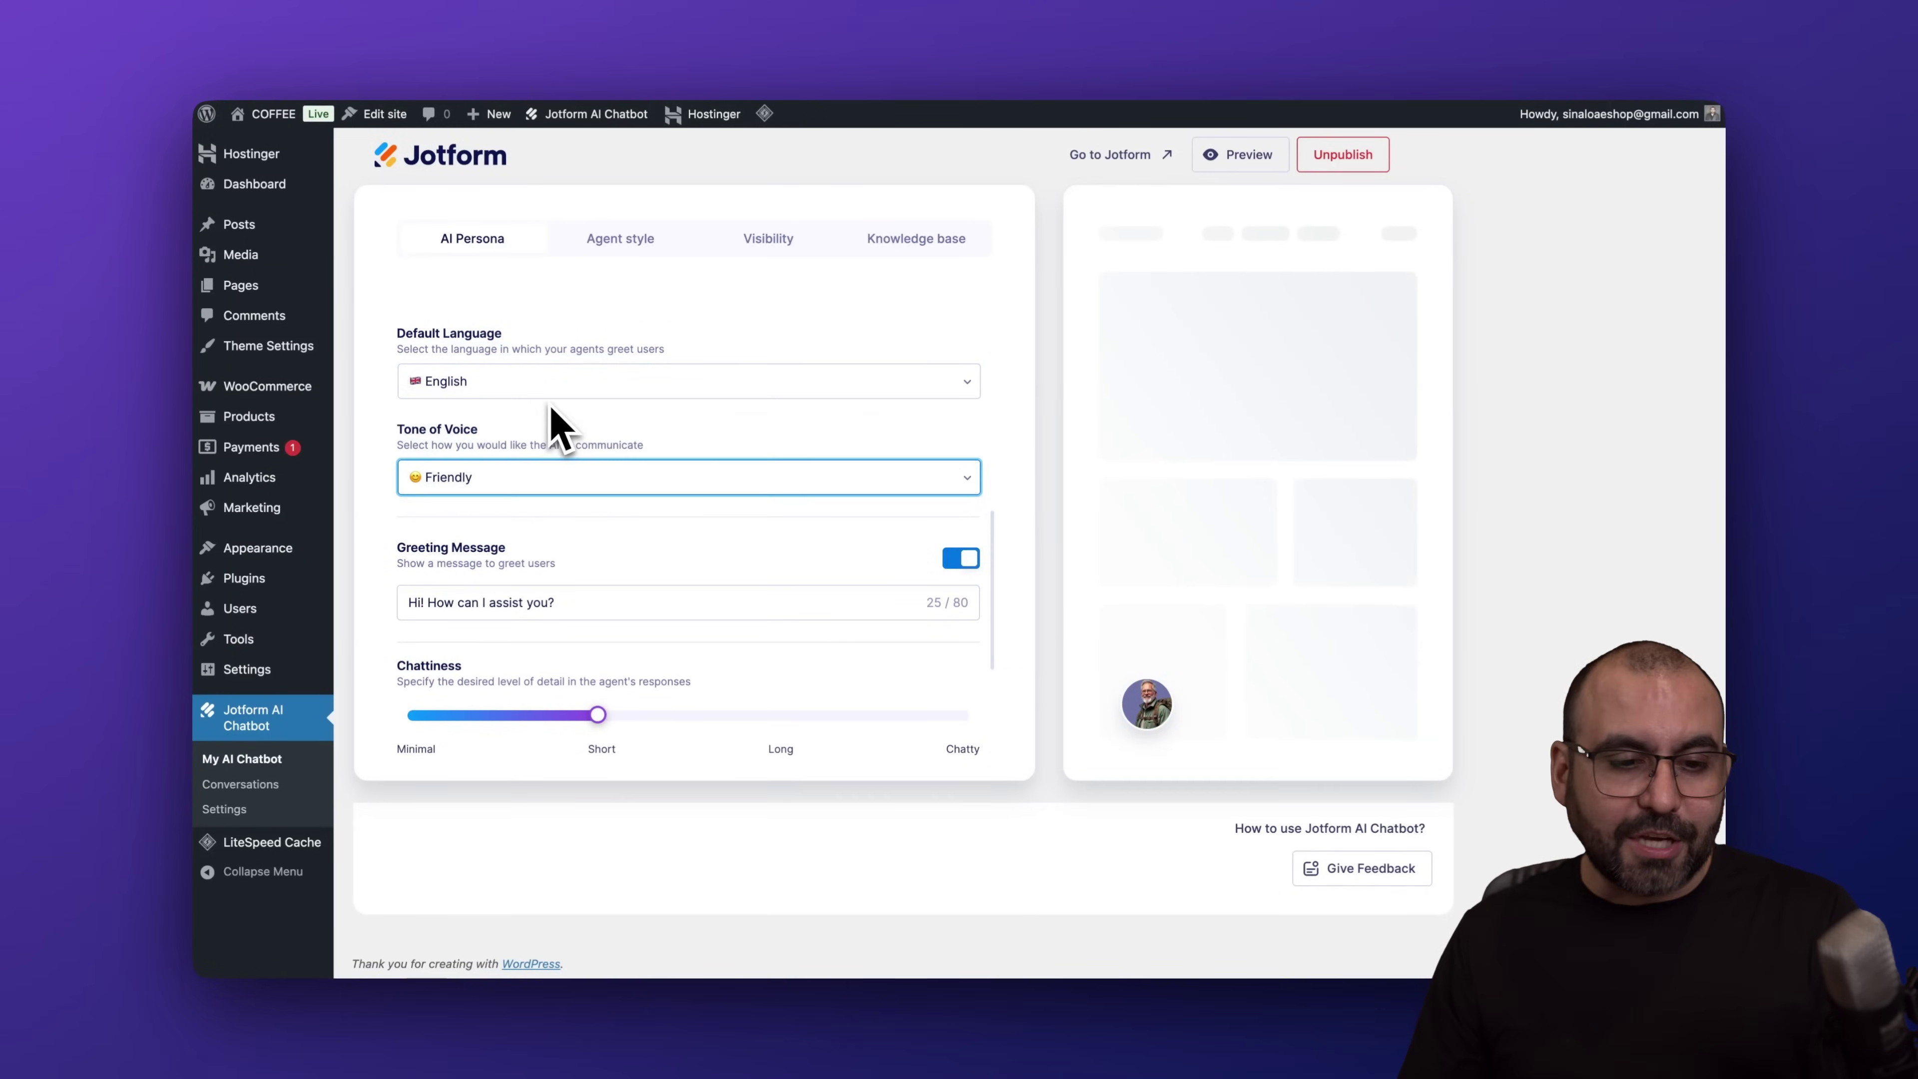
# Switch the Greeting Message toggle off after briefly reviewing its text
pyautogui.scroll(-1, 576, 571)
pyautogui.scroll(-3, 581, 544)
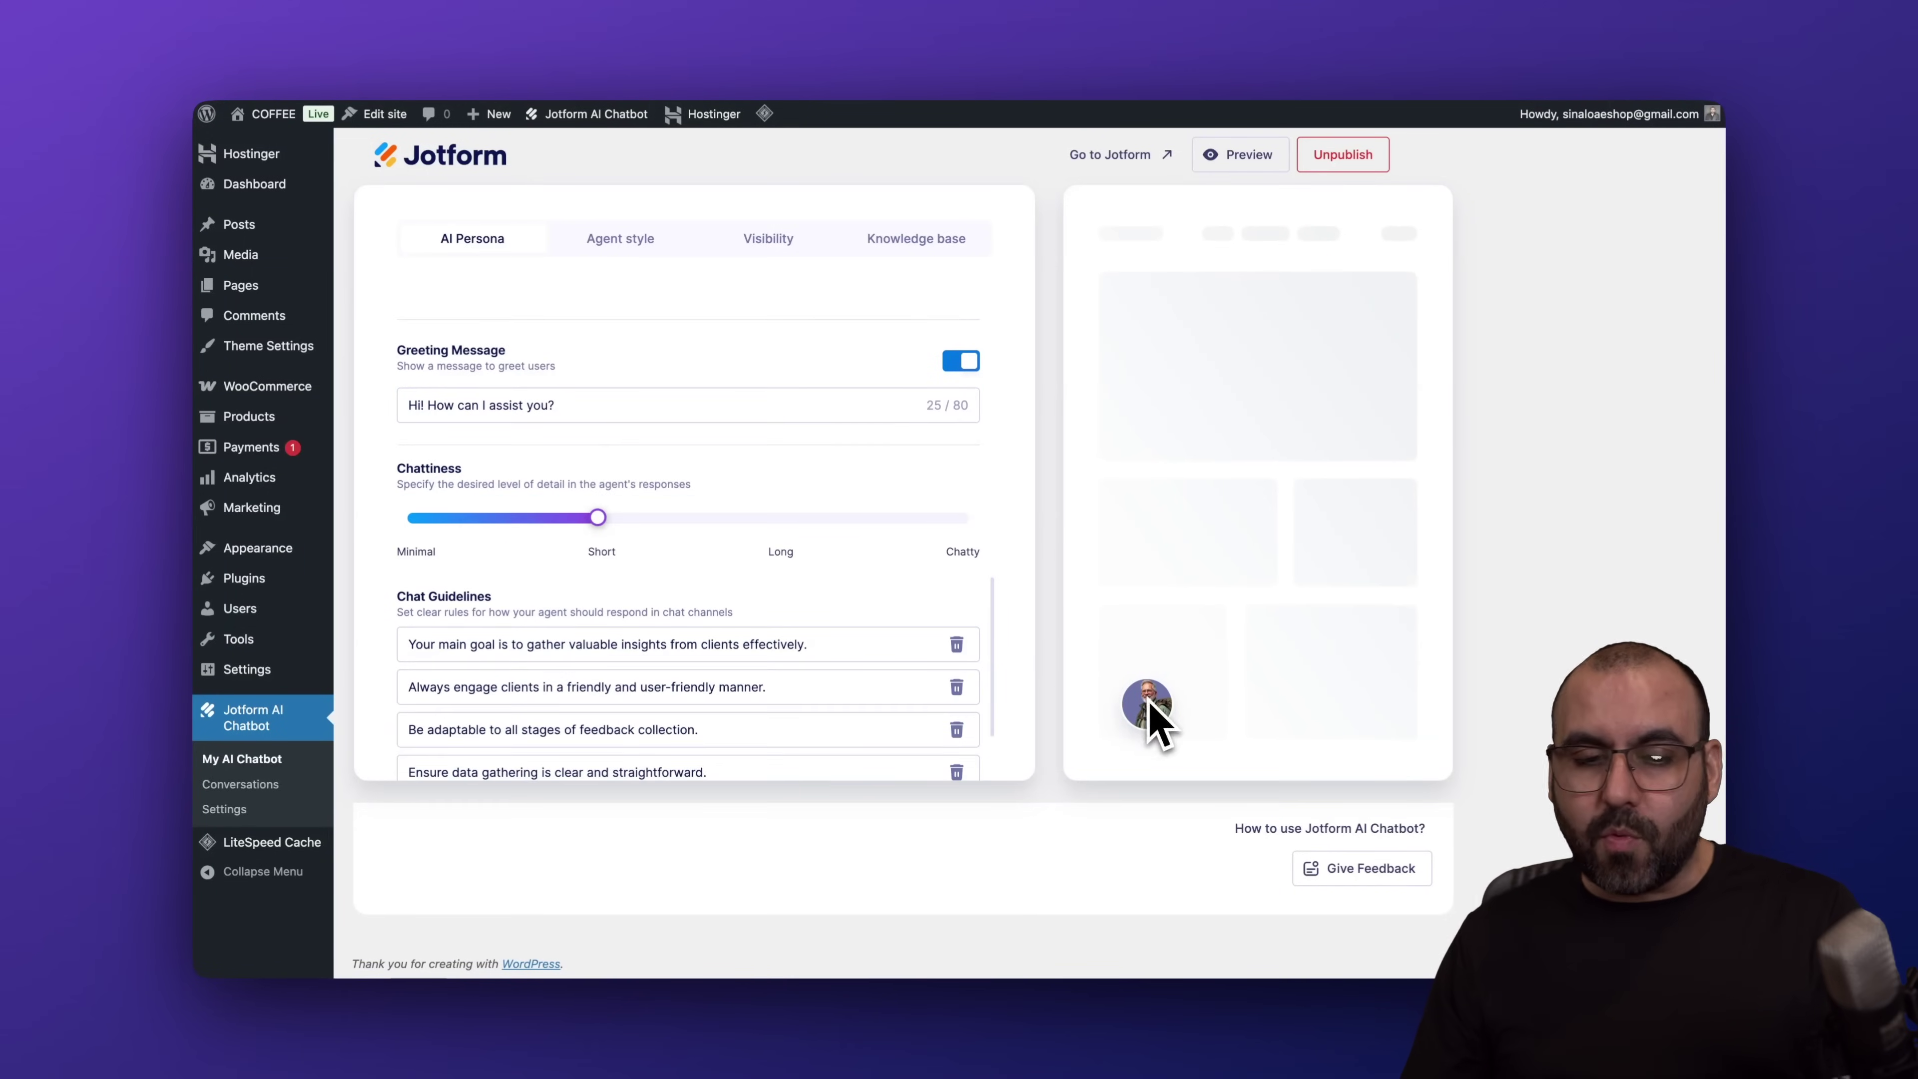
pyautogui.click(962, 363)
pyautogui.click(962, 363)
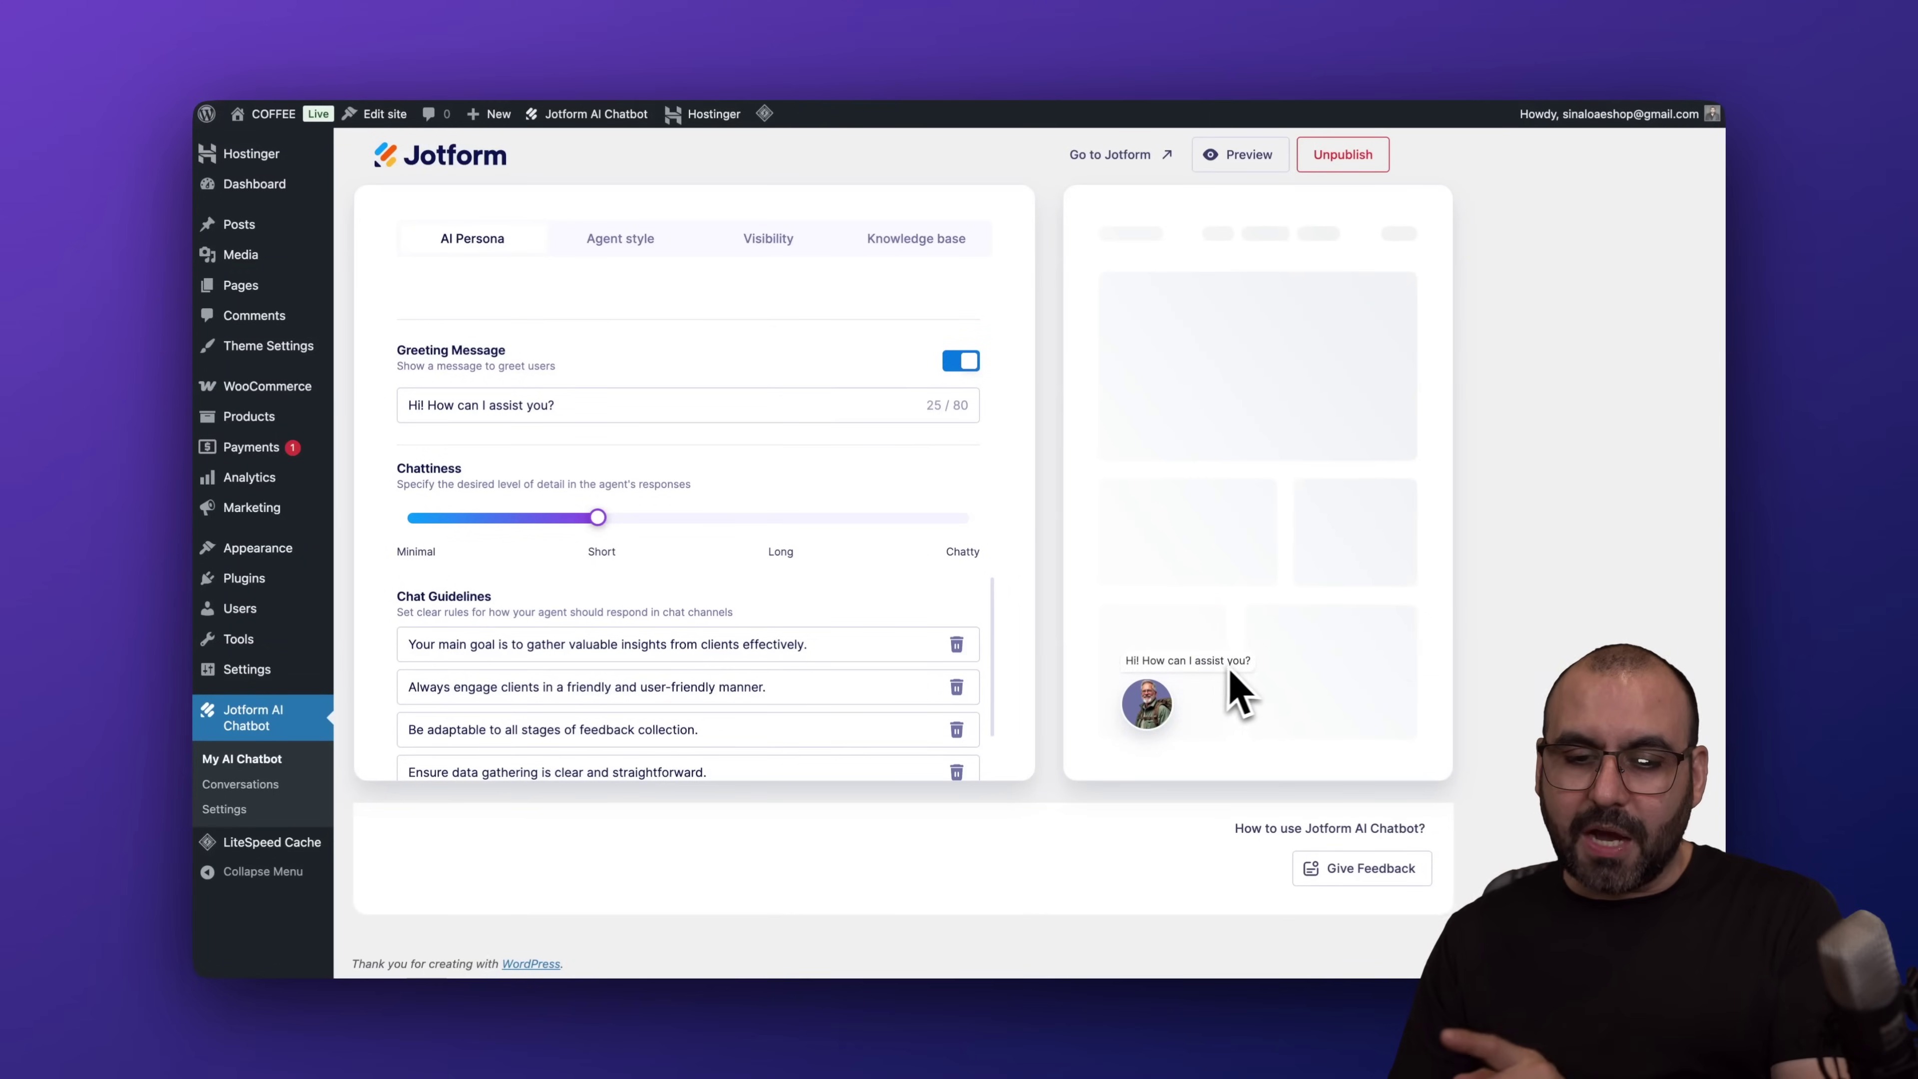
pyautogui.moveTo(634, 411); pyautogui.dragTo(394, 428)
pyautogui.click(634, 424)
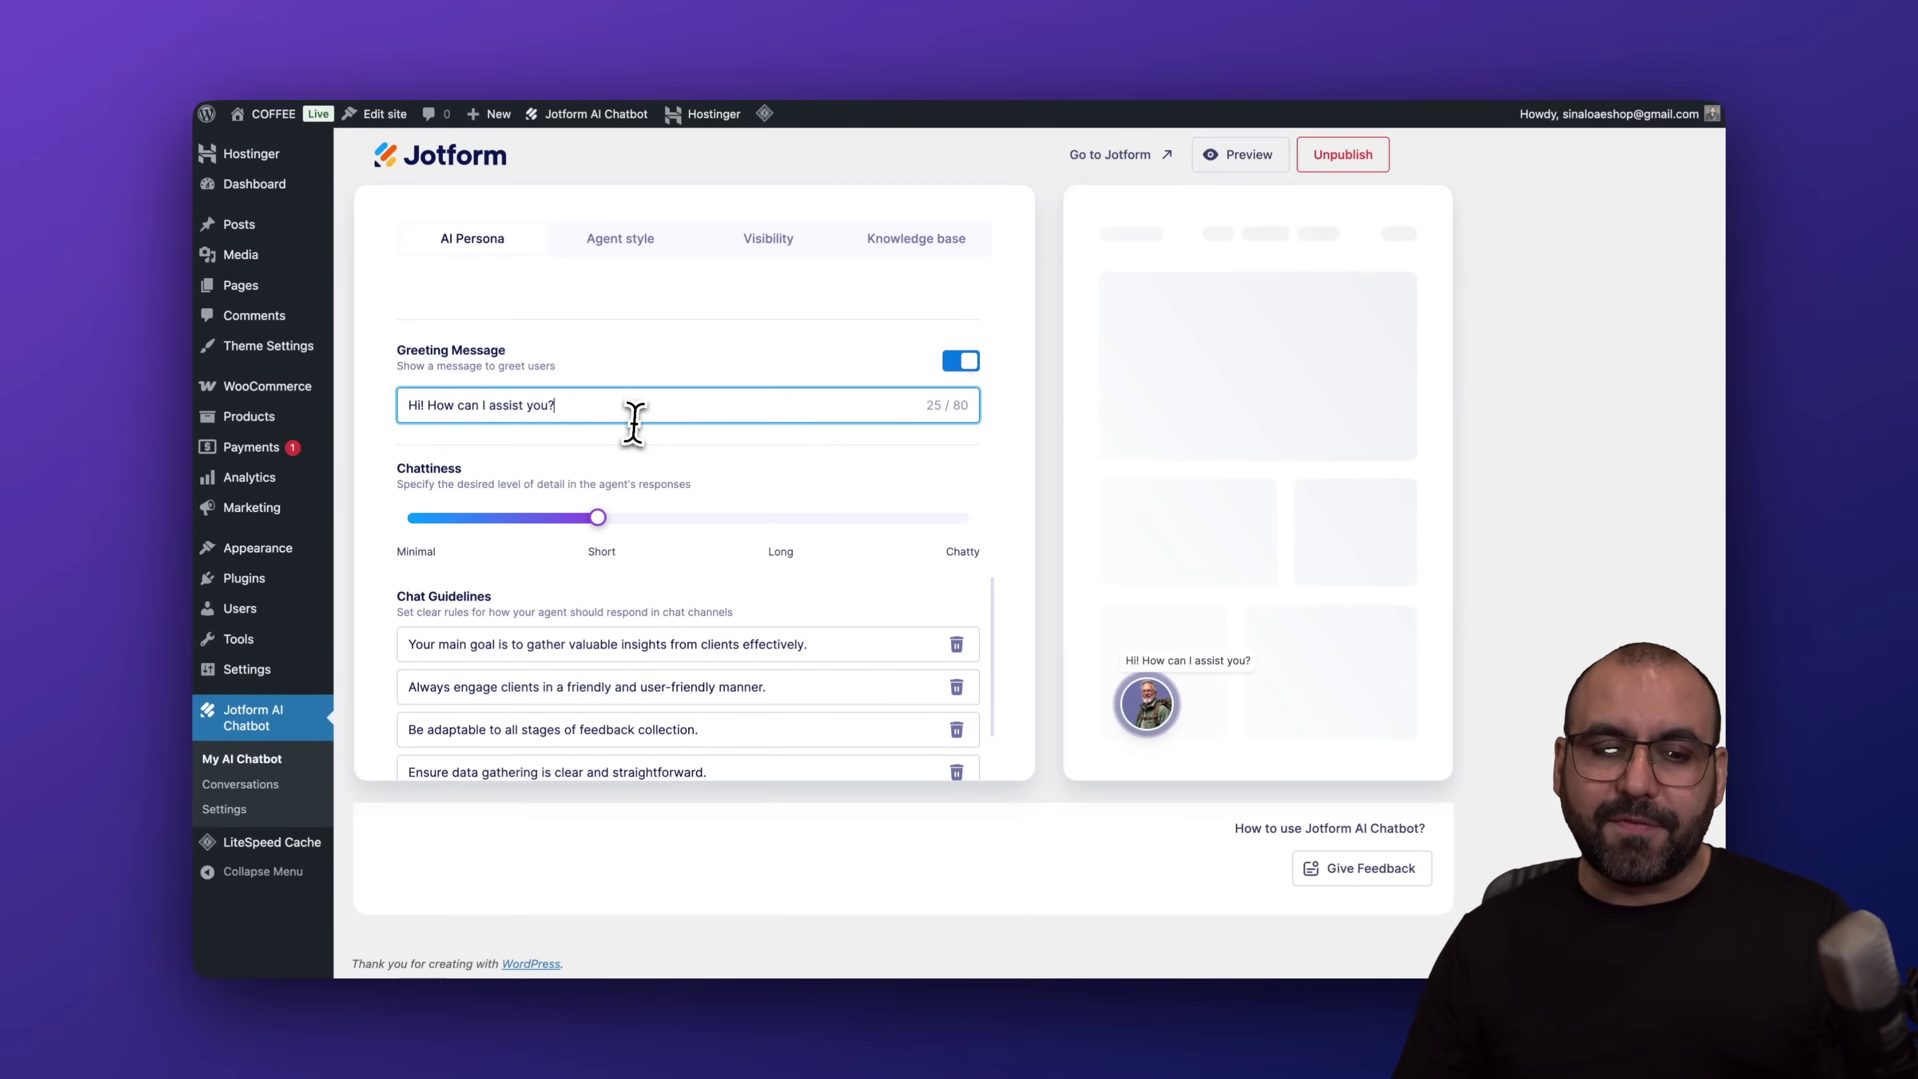
pyautogui.click(962, 363)
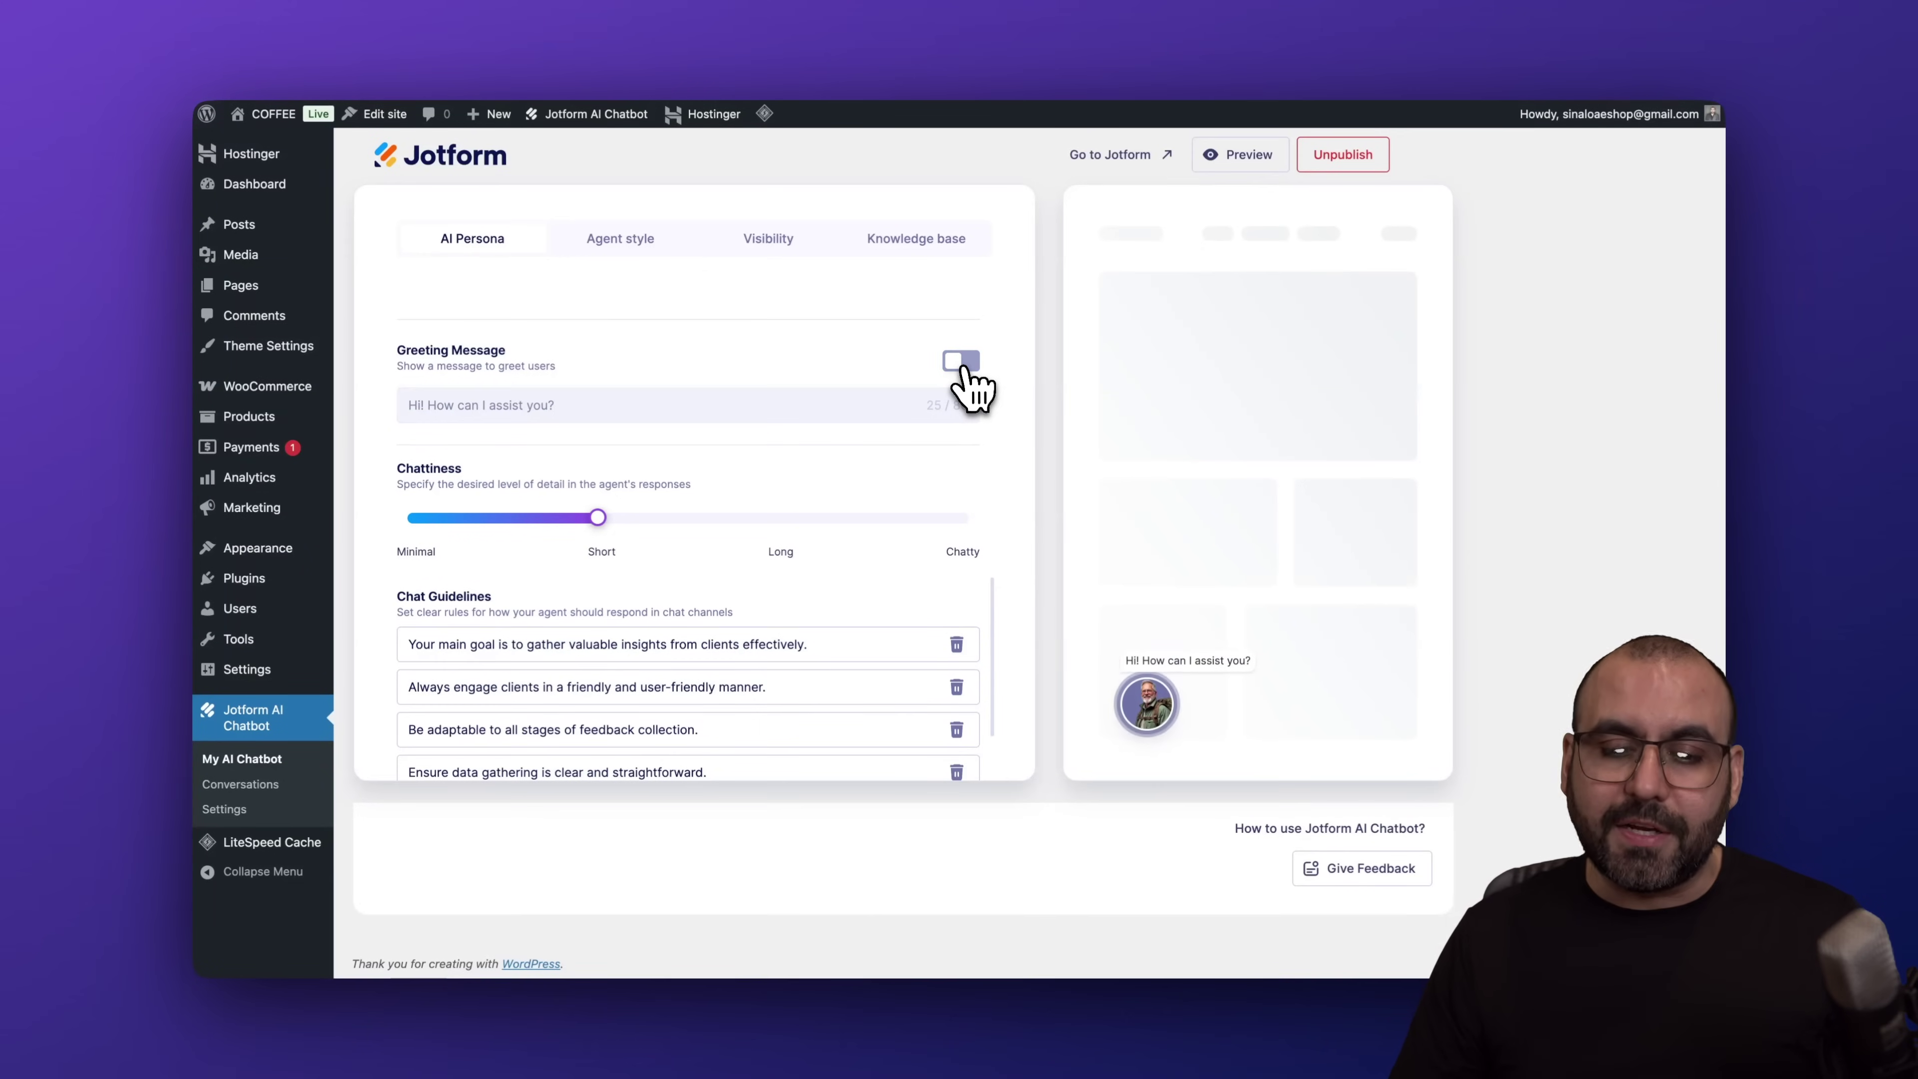
pyautogui.scroll(-3, 770, 541)
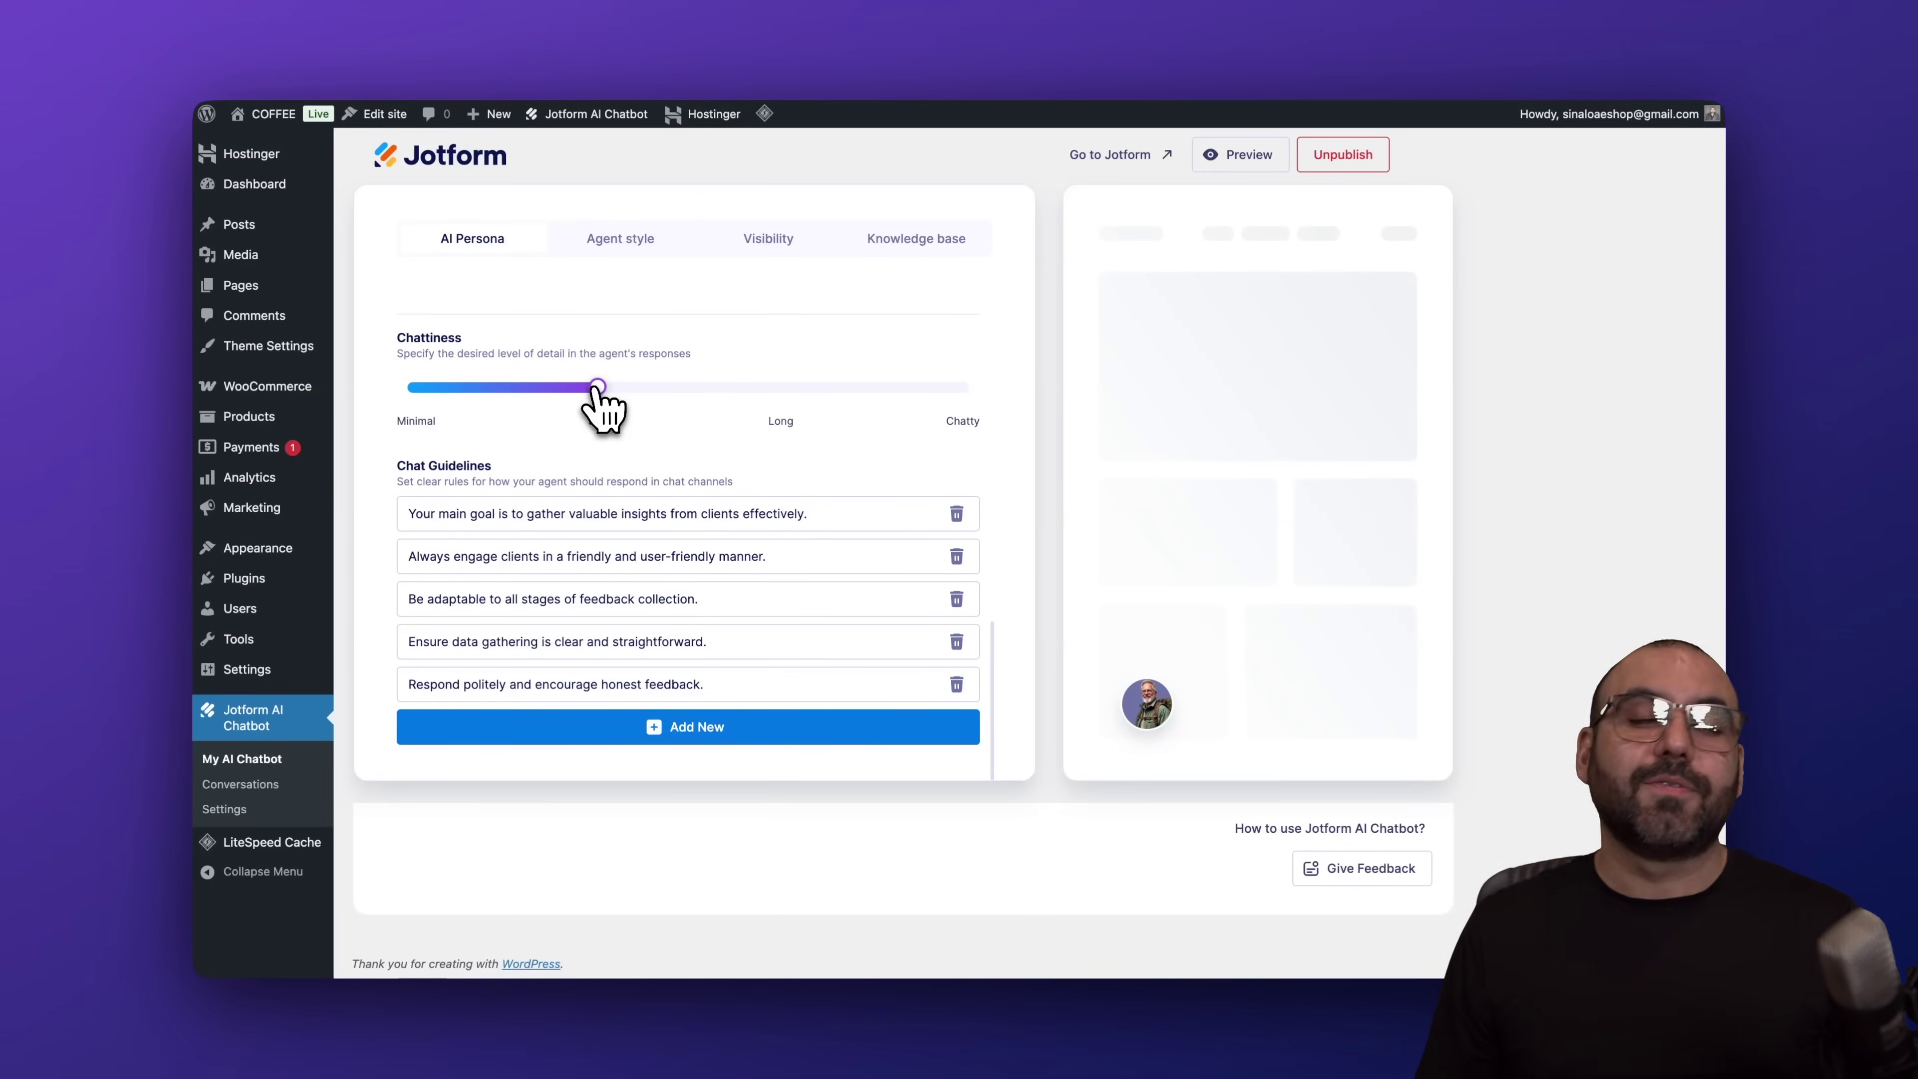
pyautogui.scroll(-1, 596, 389)
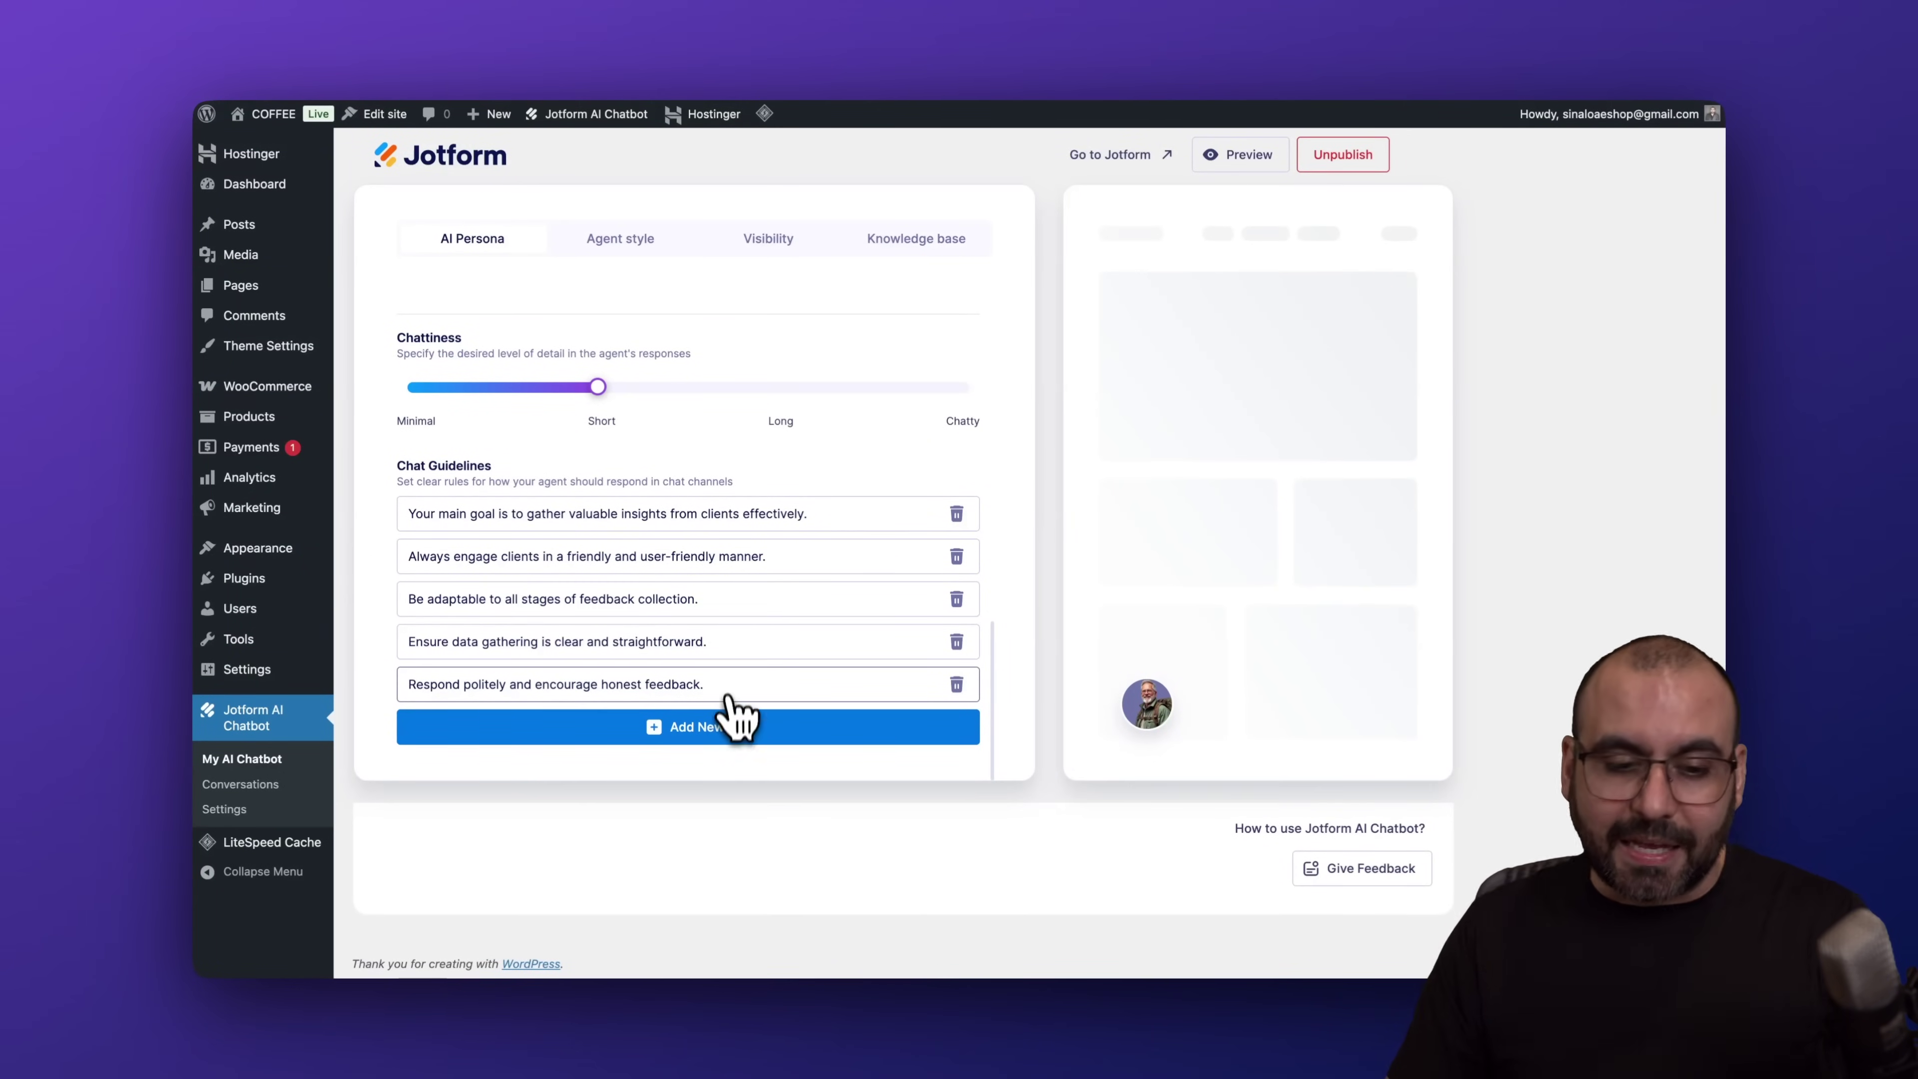
pyautogui.click(733, 726)
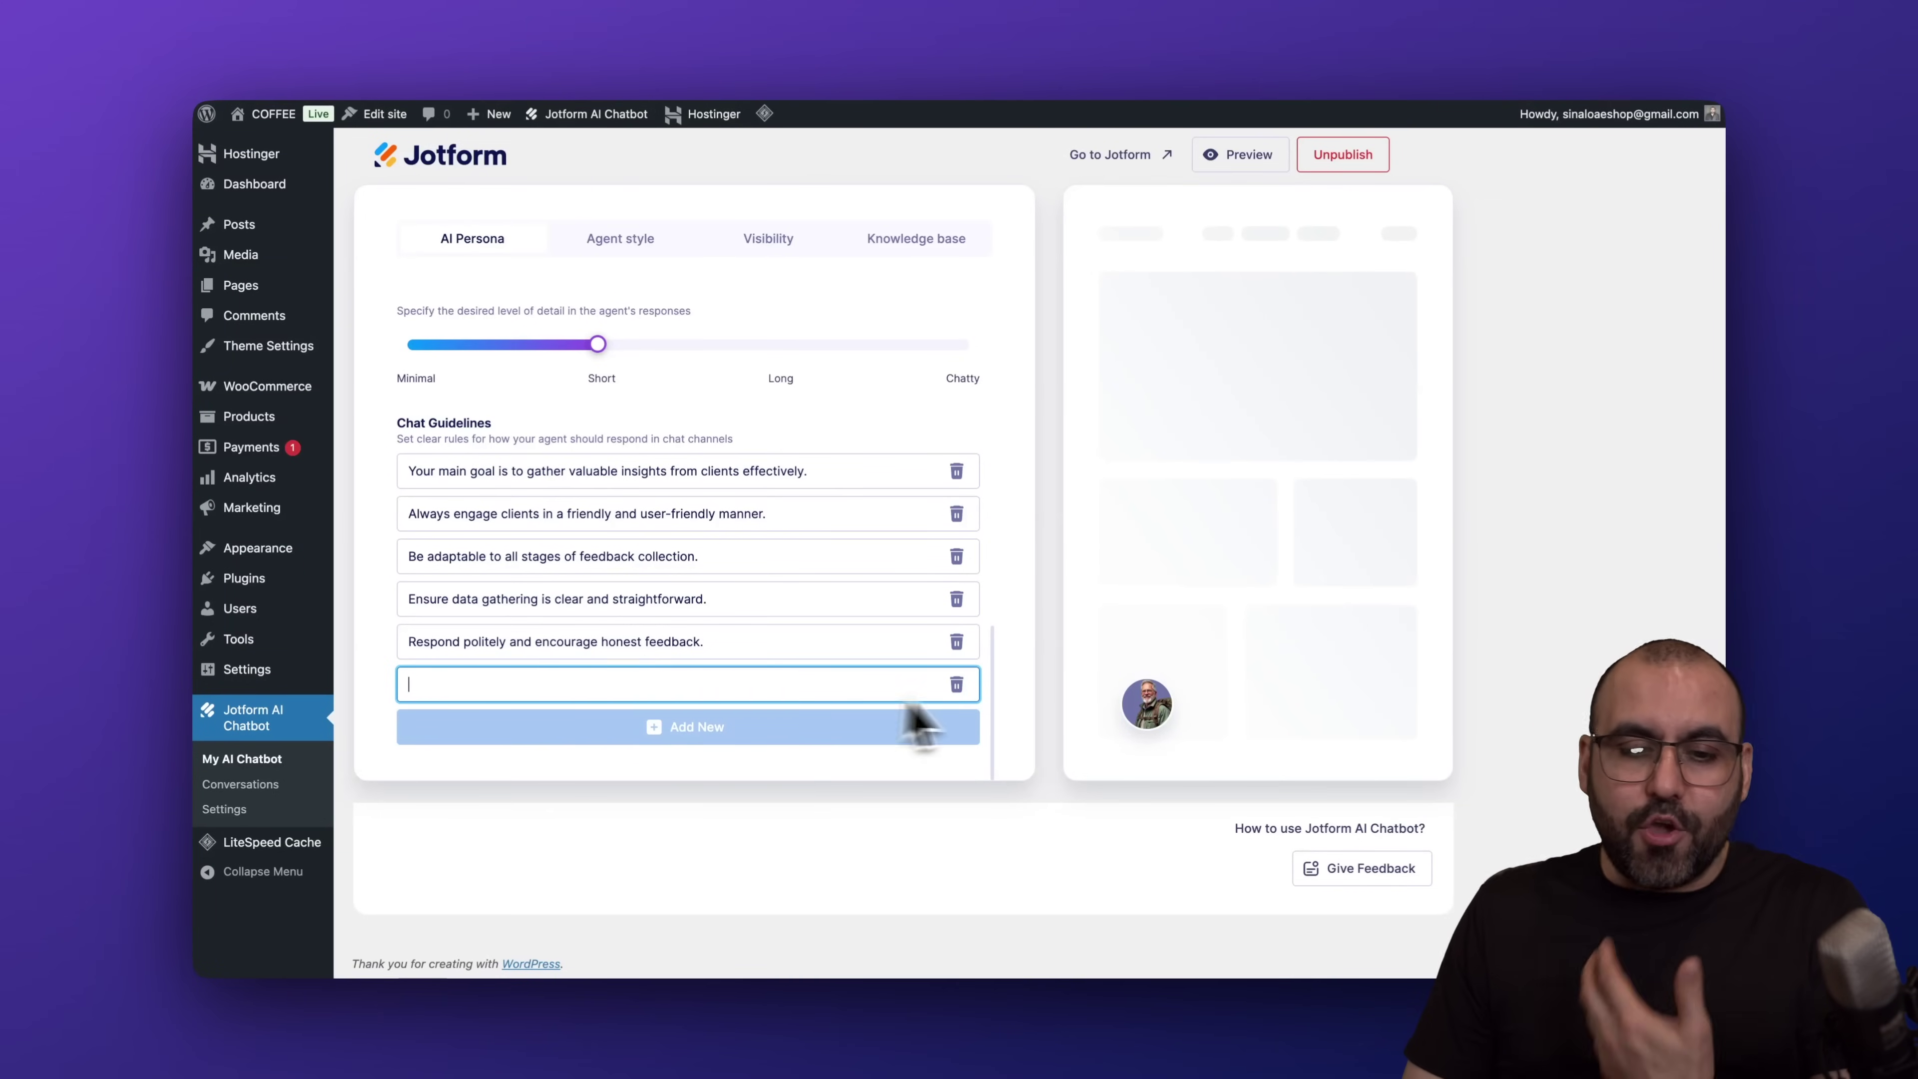
pyautogui.click(953, 686)
pyautogui.click(1011, 629)
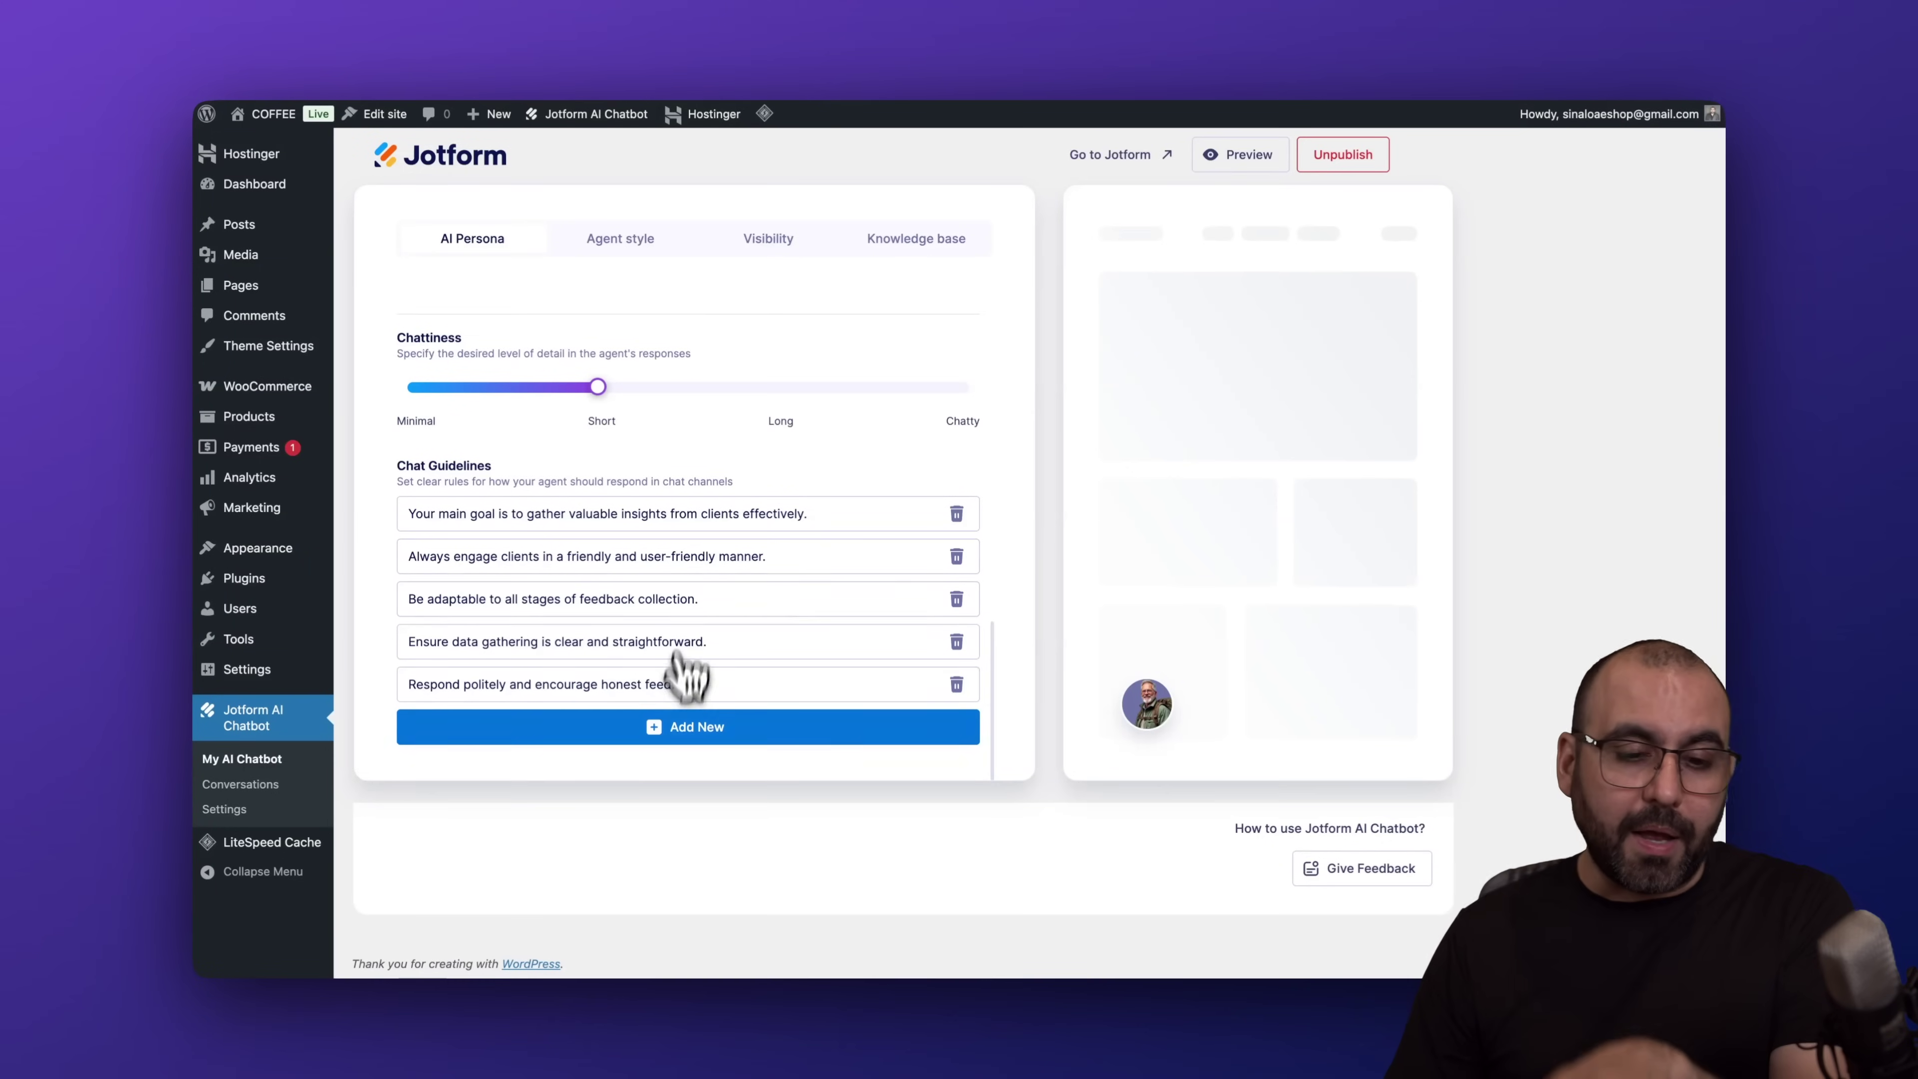
pyautogui.click(643, 257)
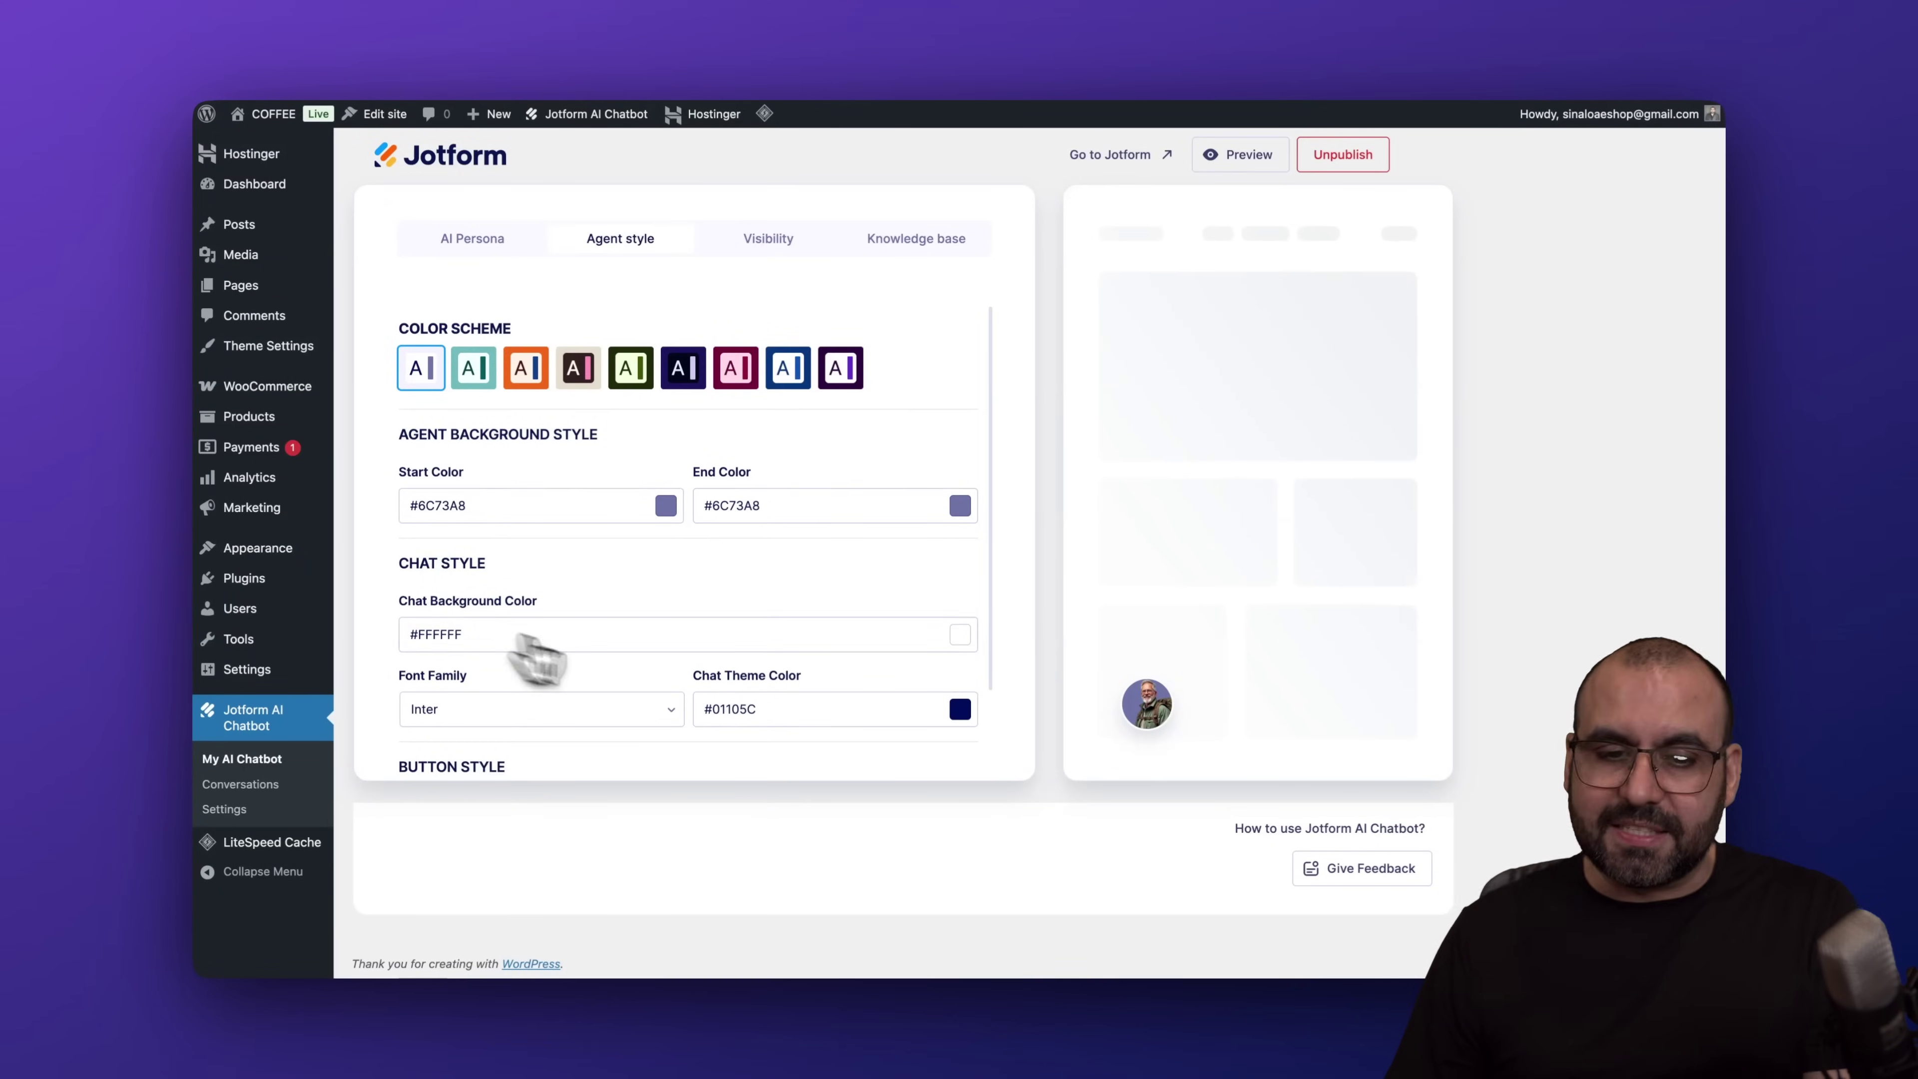
# Apply the pink color scheme (#910E3E header, #FFD9E7 background) and check it in the chat preview
pyautogui.scroll(-3, 536, 657)
pyautogui.click(1146, 707)
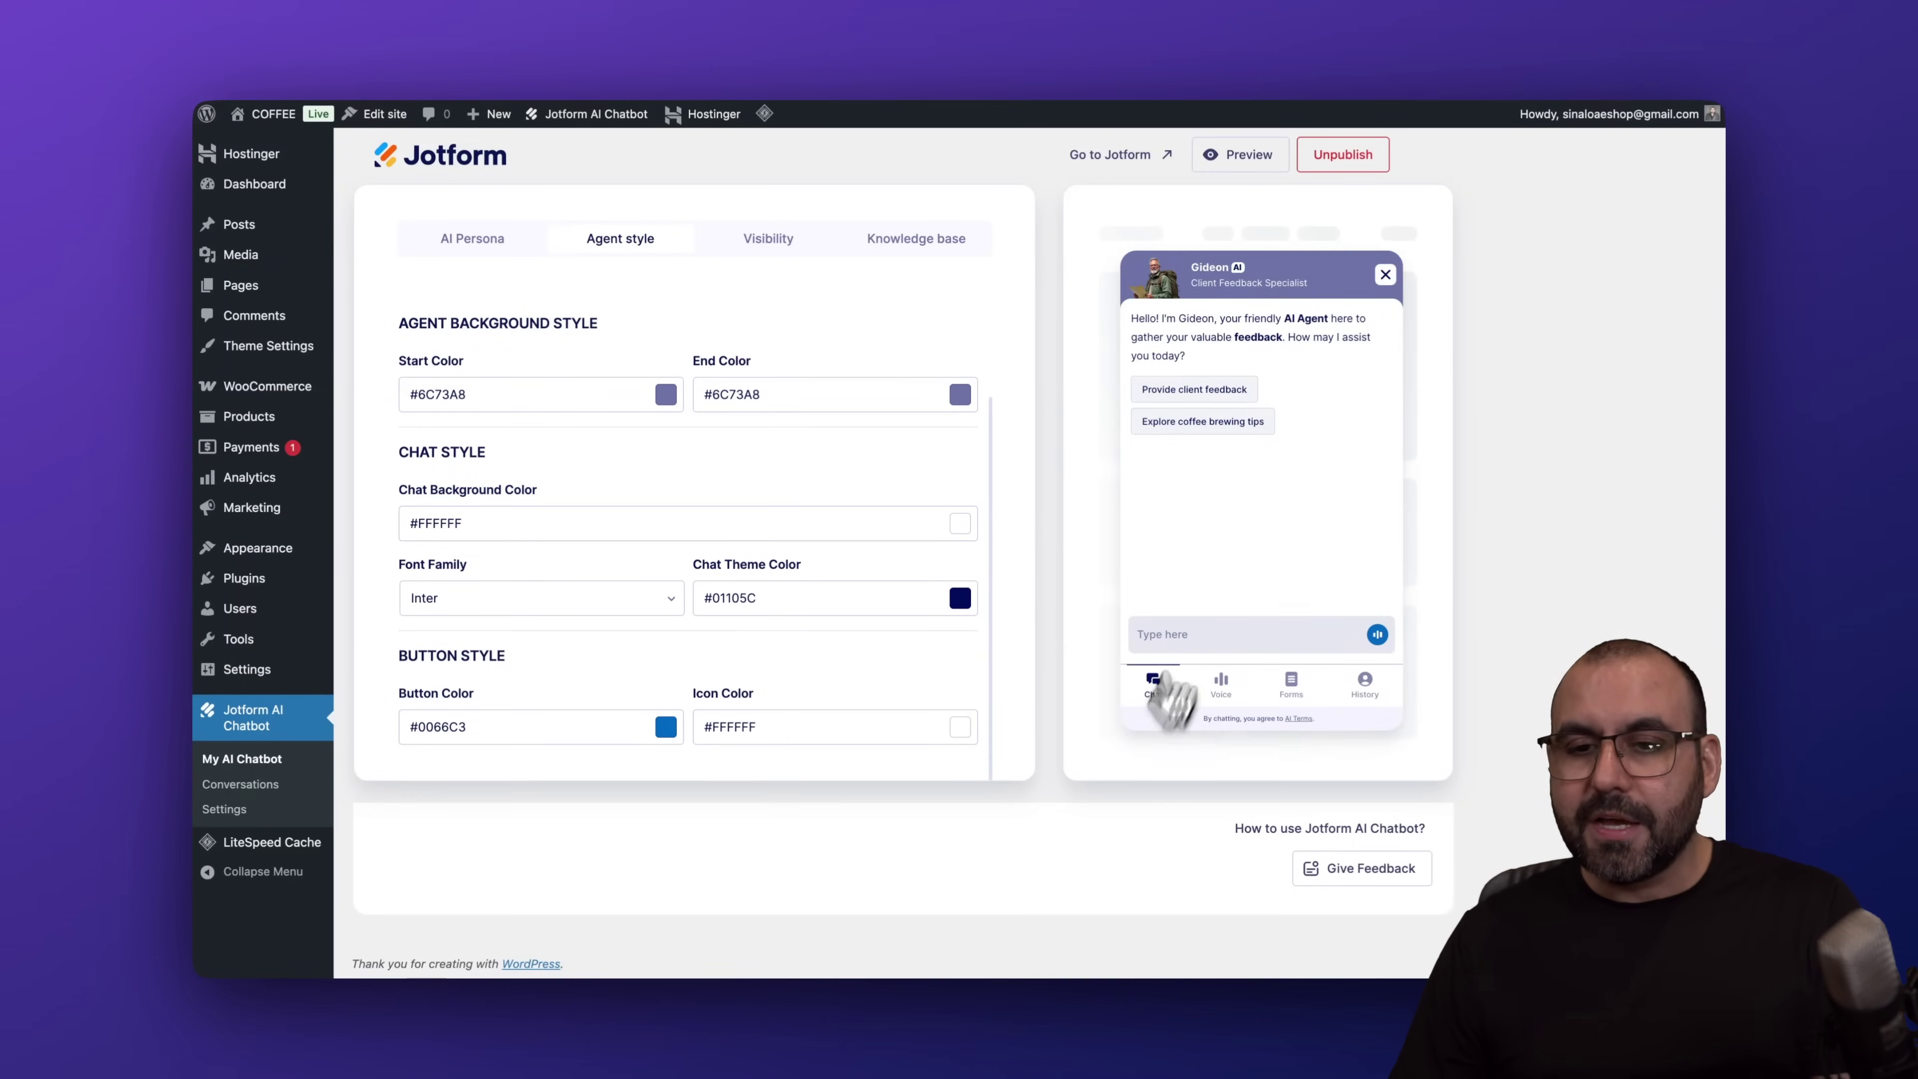
pyautogui.scroll(2, 737, 488)
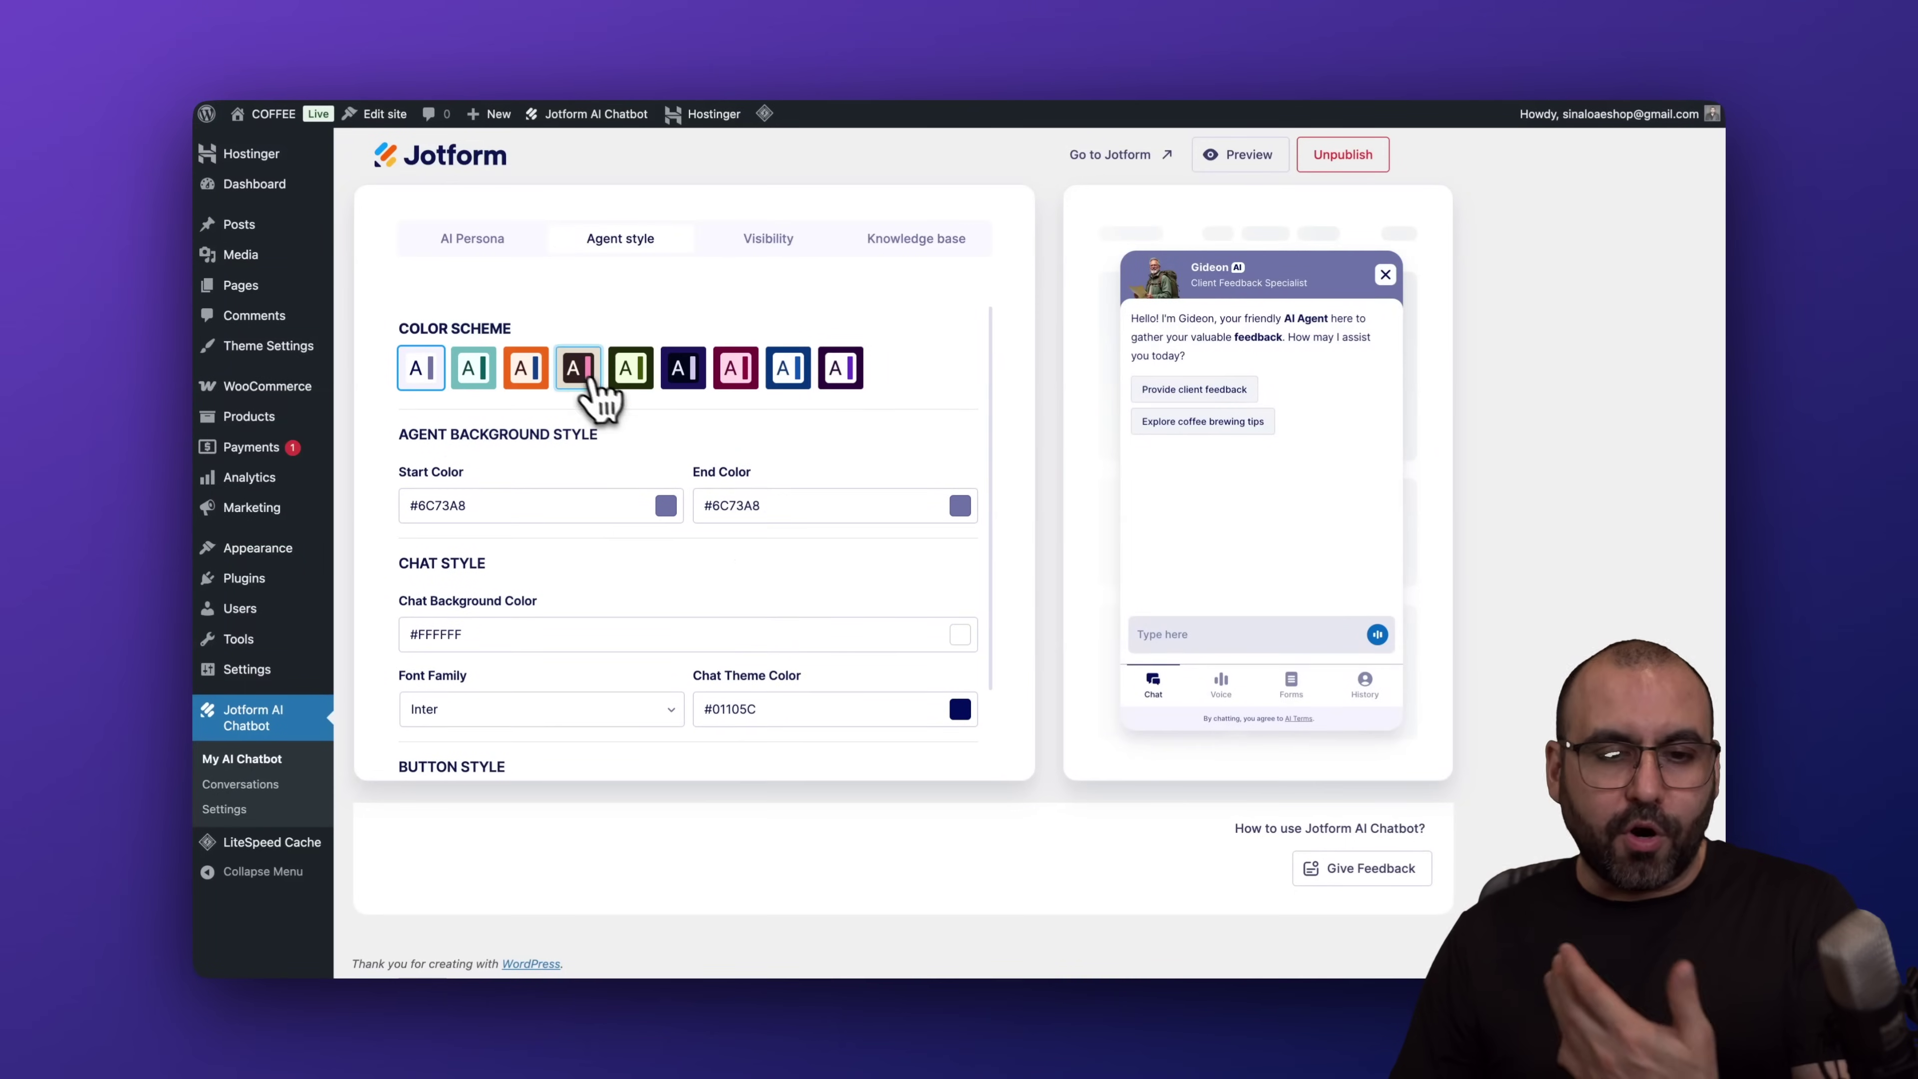
pyautogui.click(738, 369)
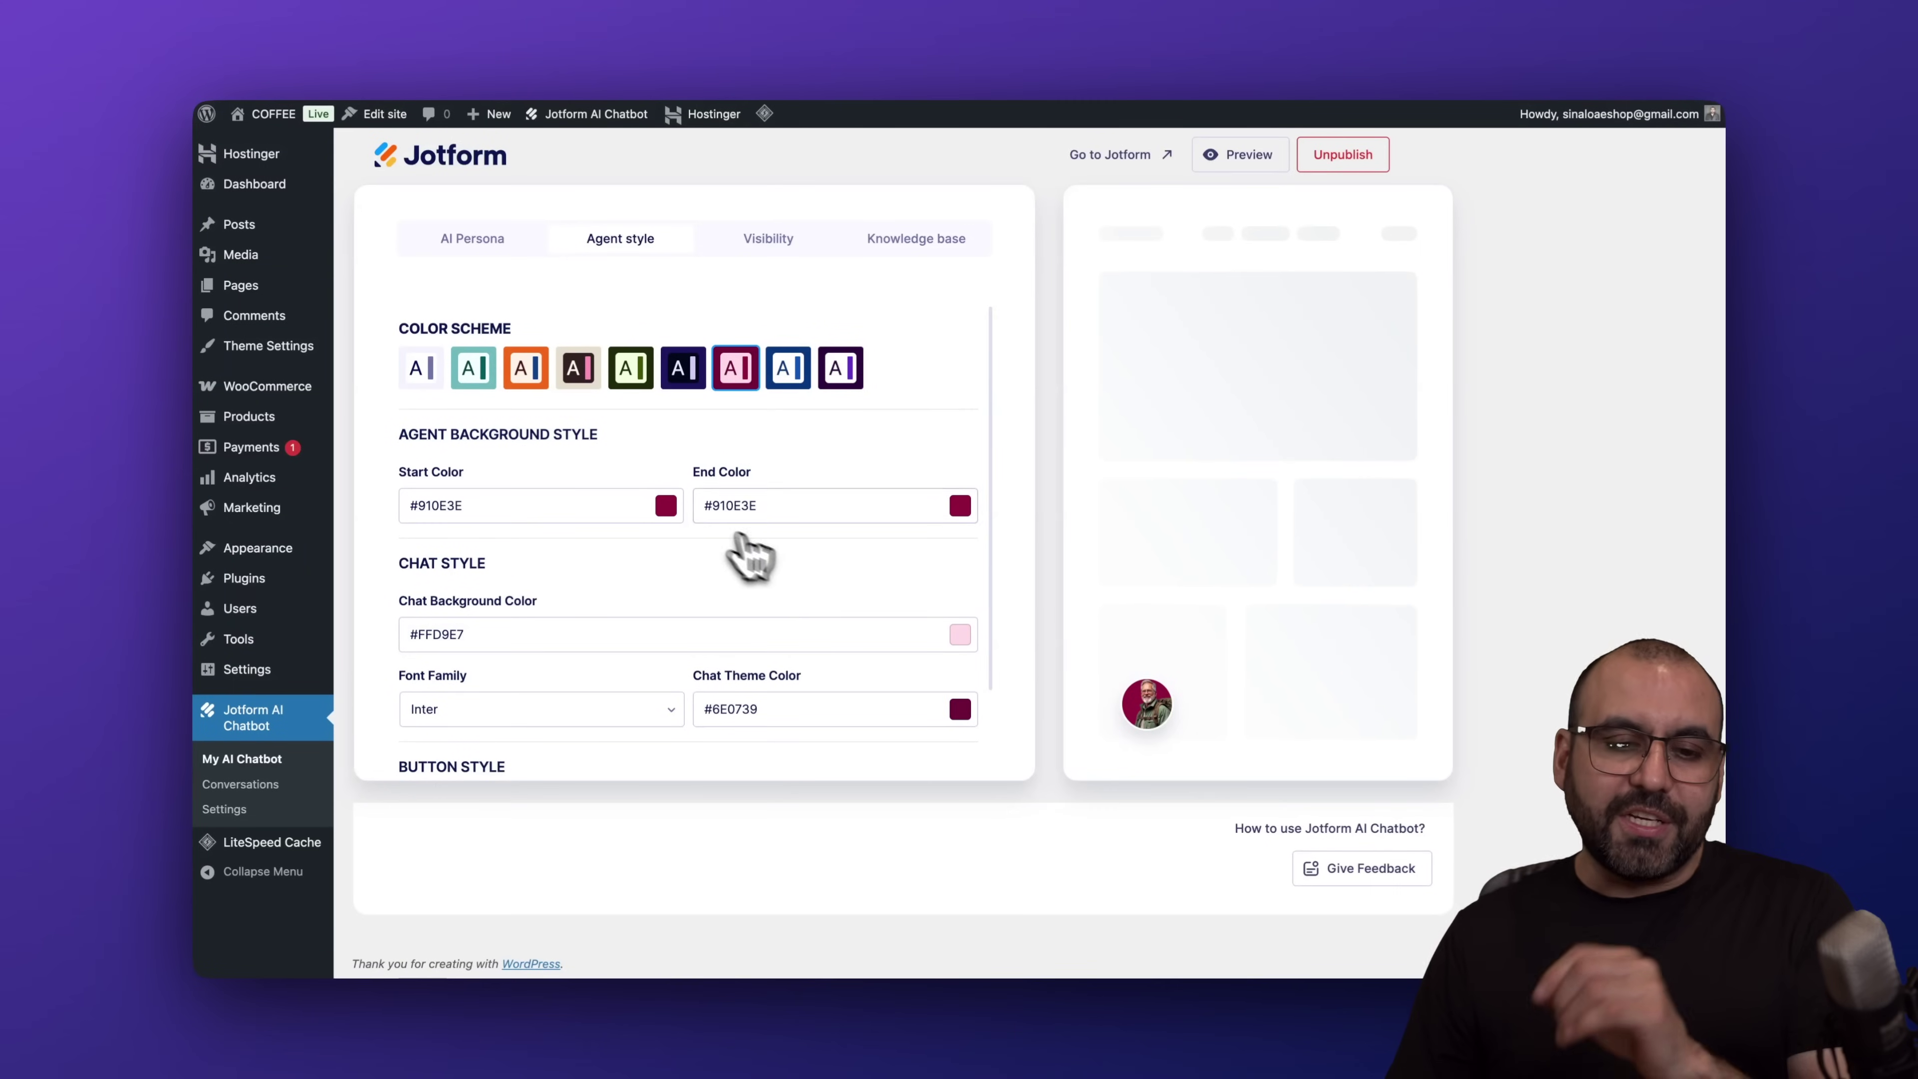
pyautogui.click(1142, 709)
pyautogui.scroll(-2, 680, 570)
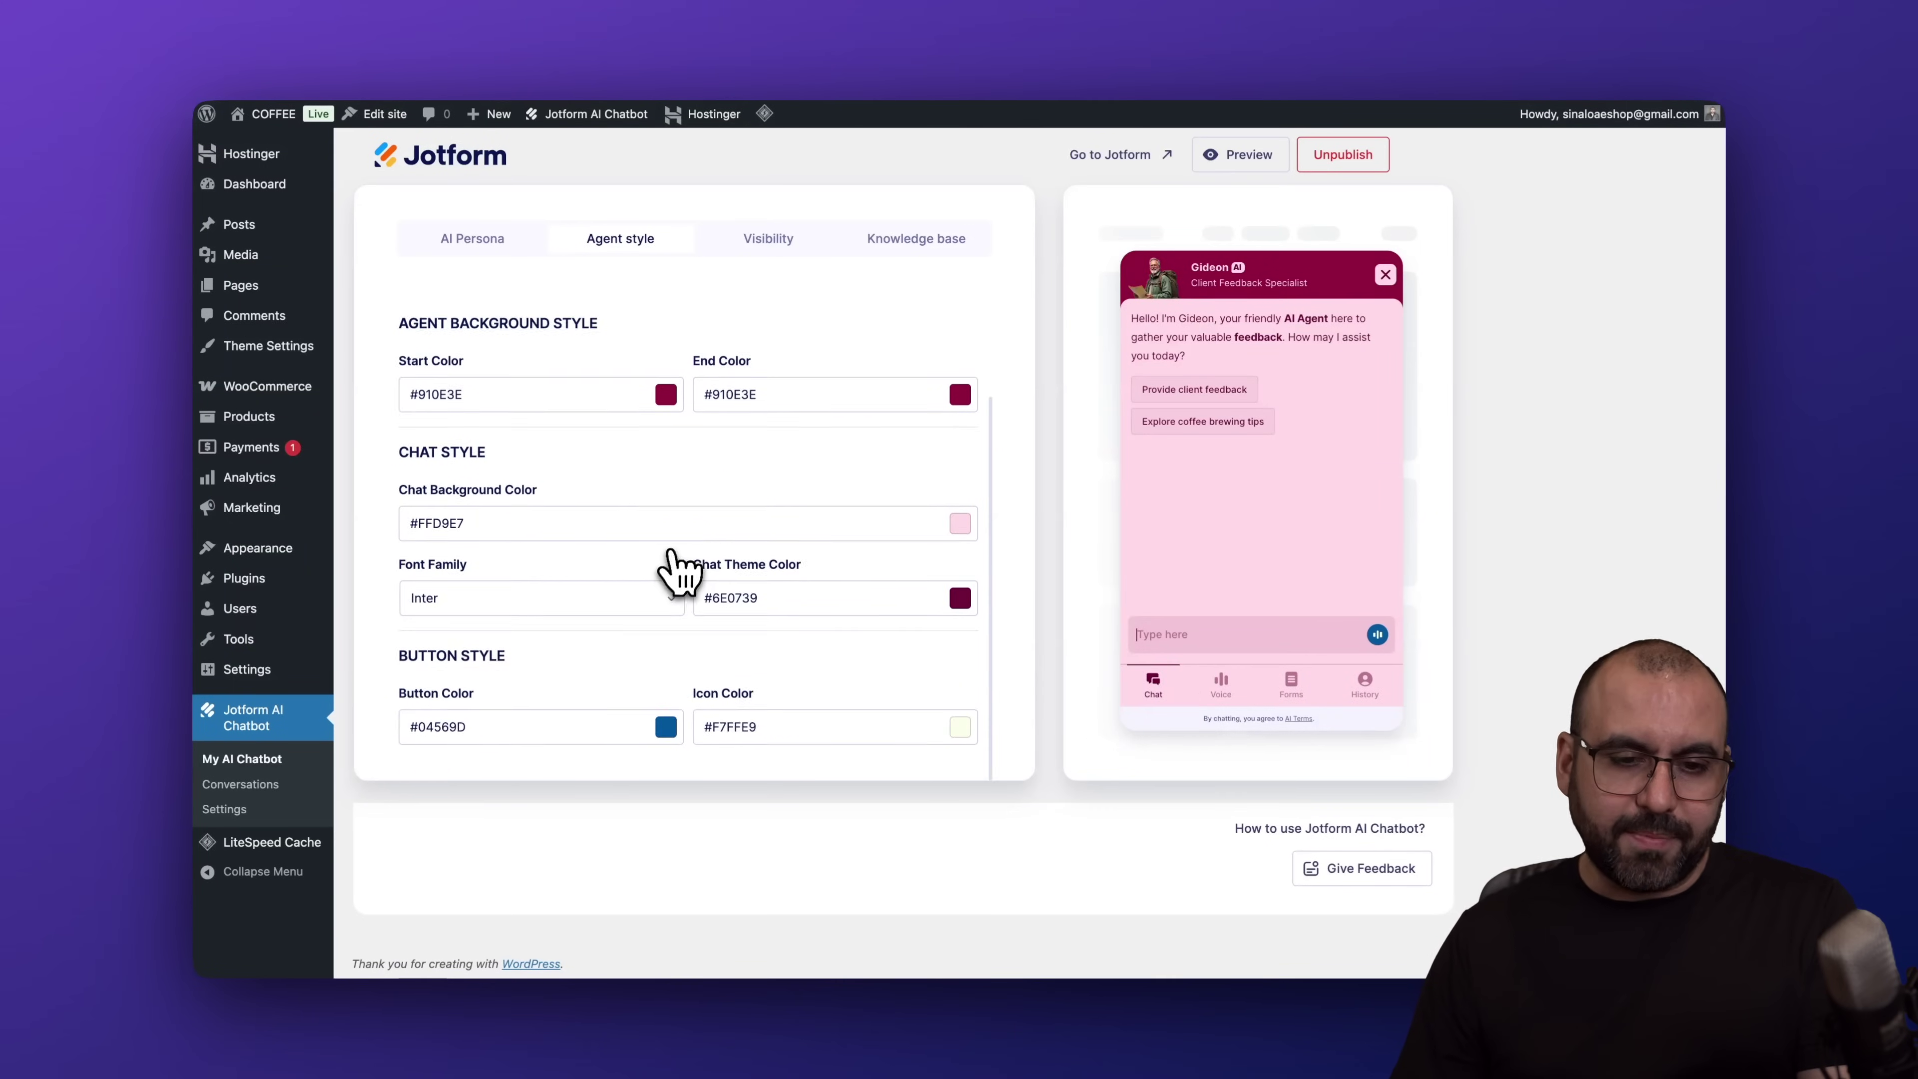
pyautogui.scroll(2, 680, 571)
# In Visibility, try the Extended layout, revert to Minimal, and scroll through the remaining options
pyautogui.click(778, 256)
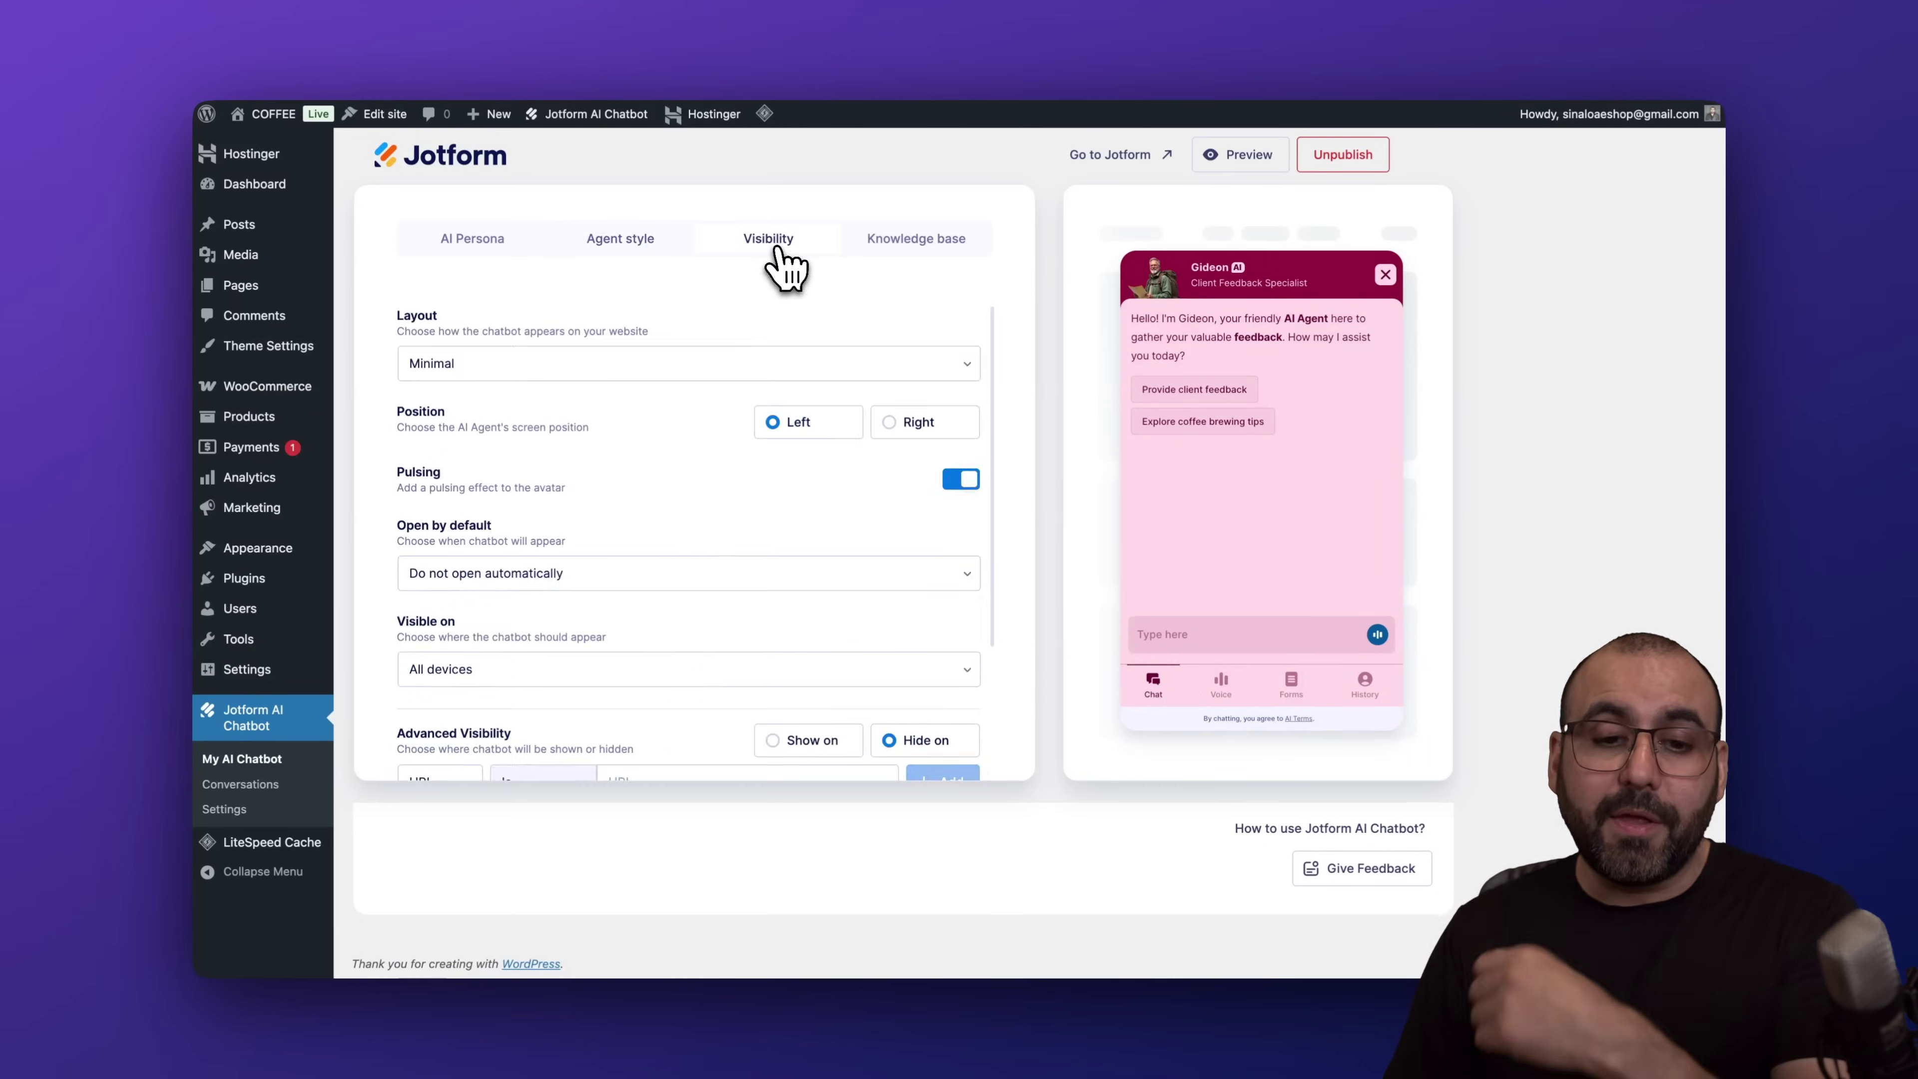
pyautogui.scroll(-2, 747, 355)
pyautogui.scroll(2, 718, 371)
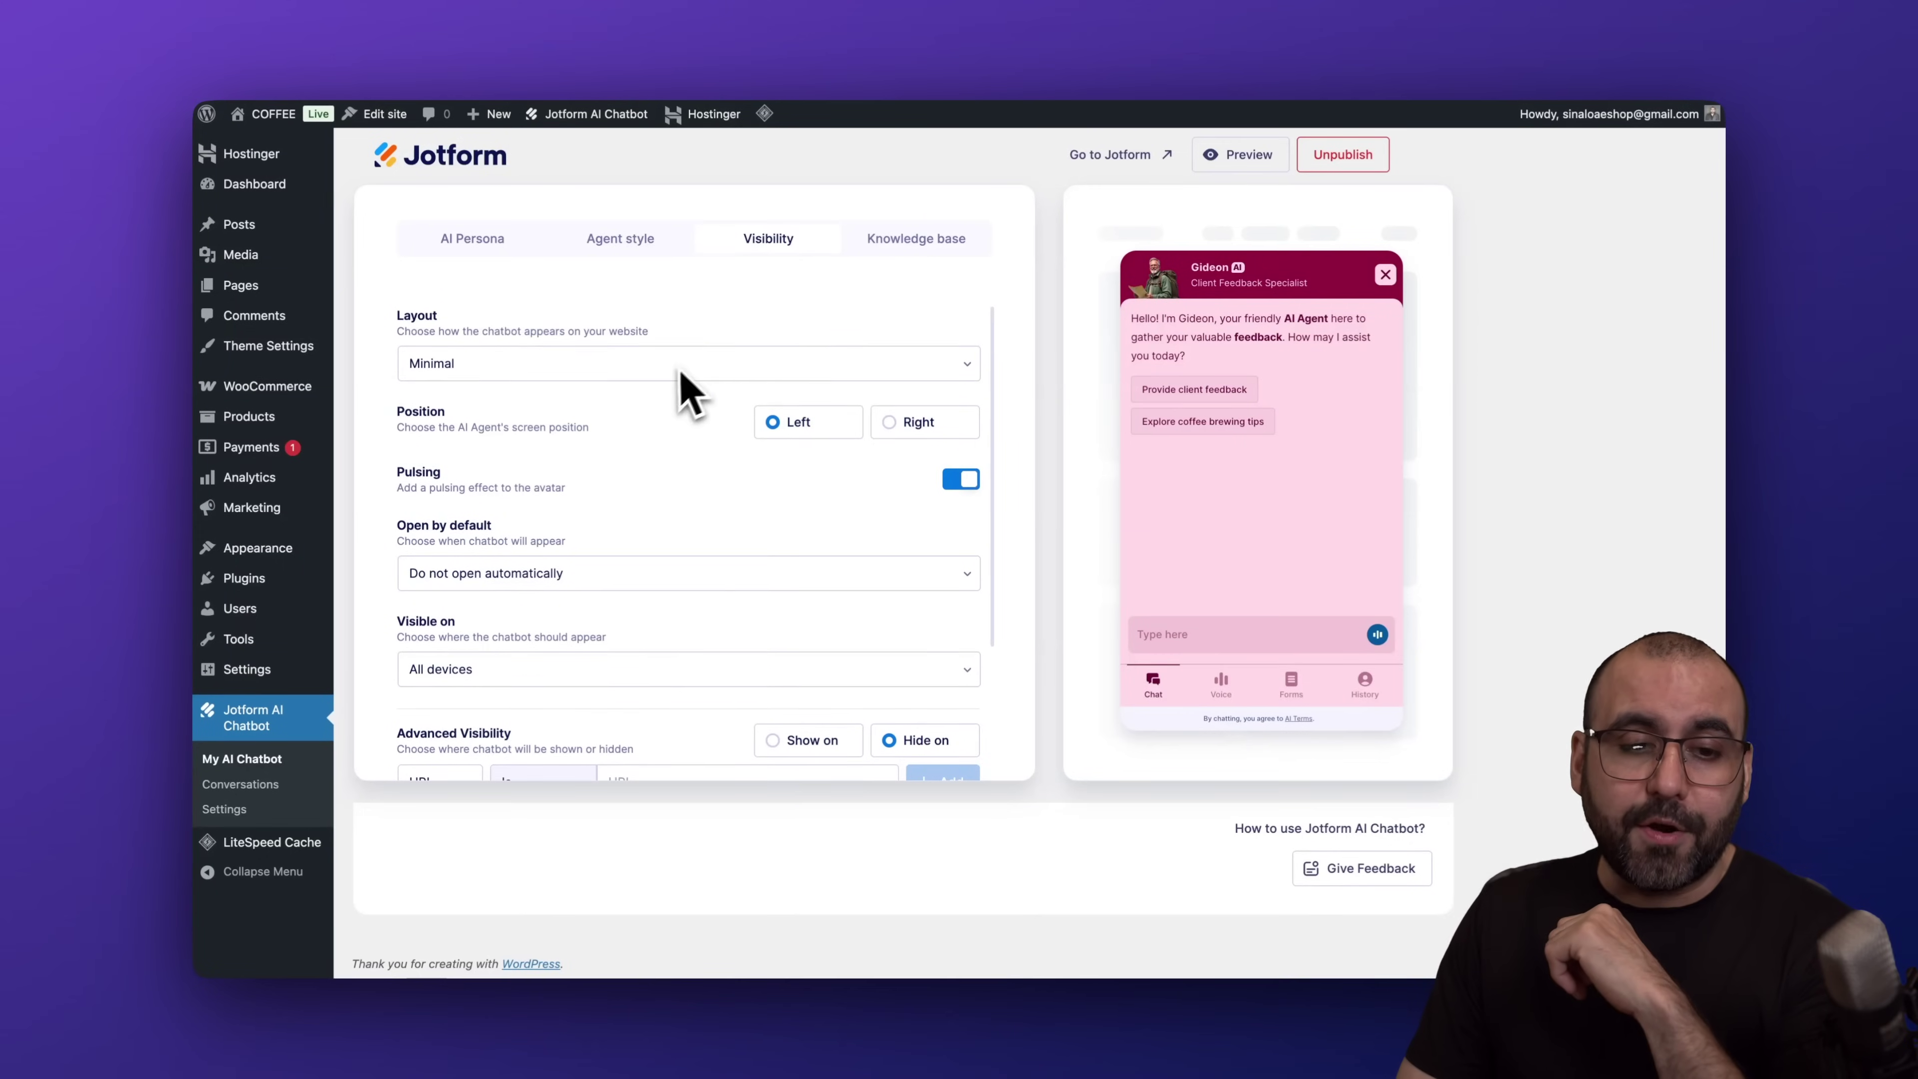
pyautogui.click(670, 370)
pyautogui.click(630, 344)
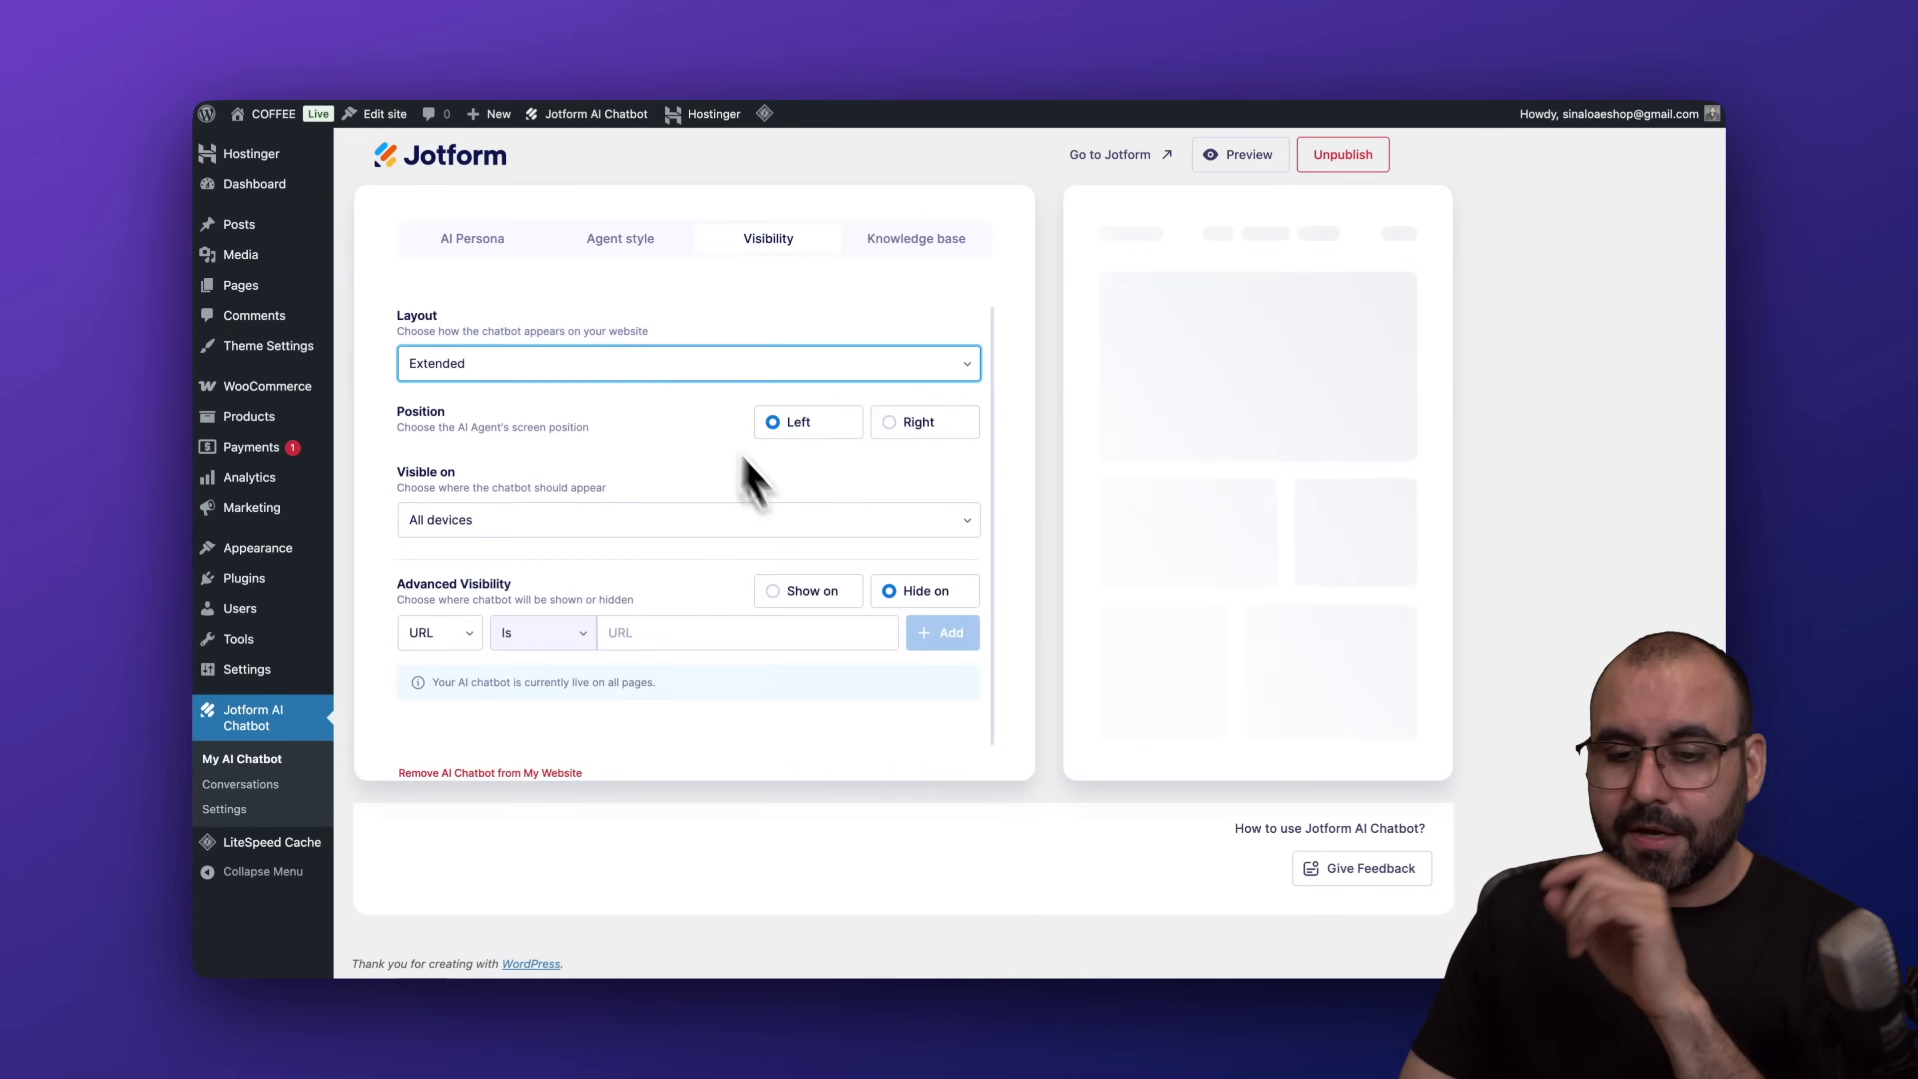
pyautogui.click(744, 367)
pyautogui.click(731, 387)
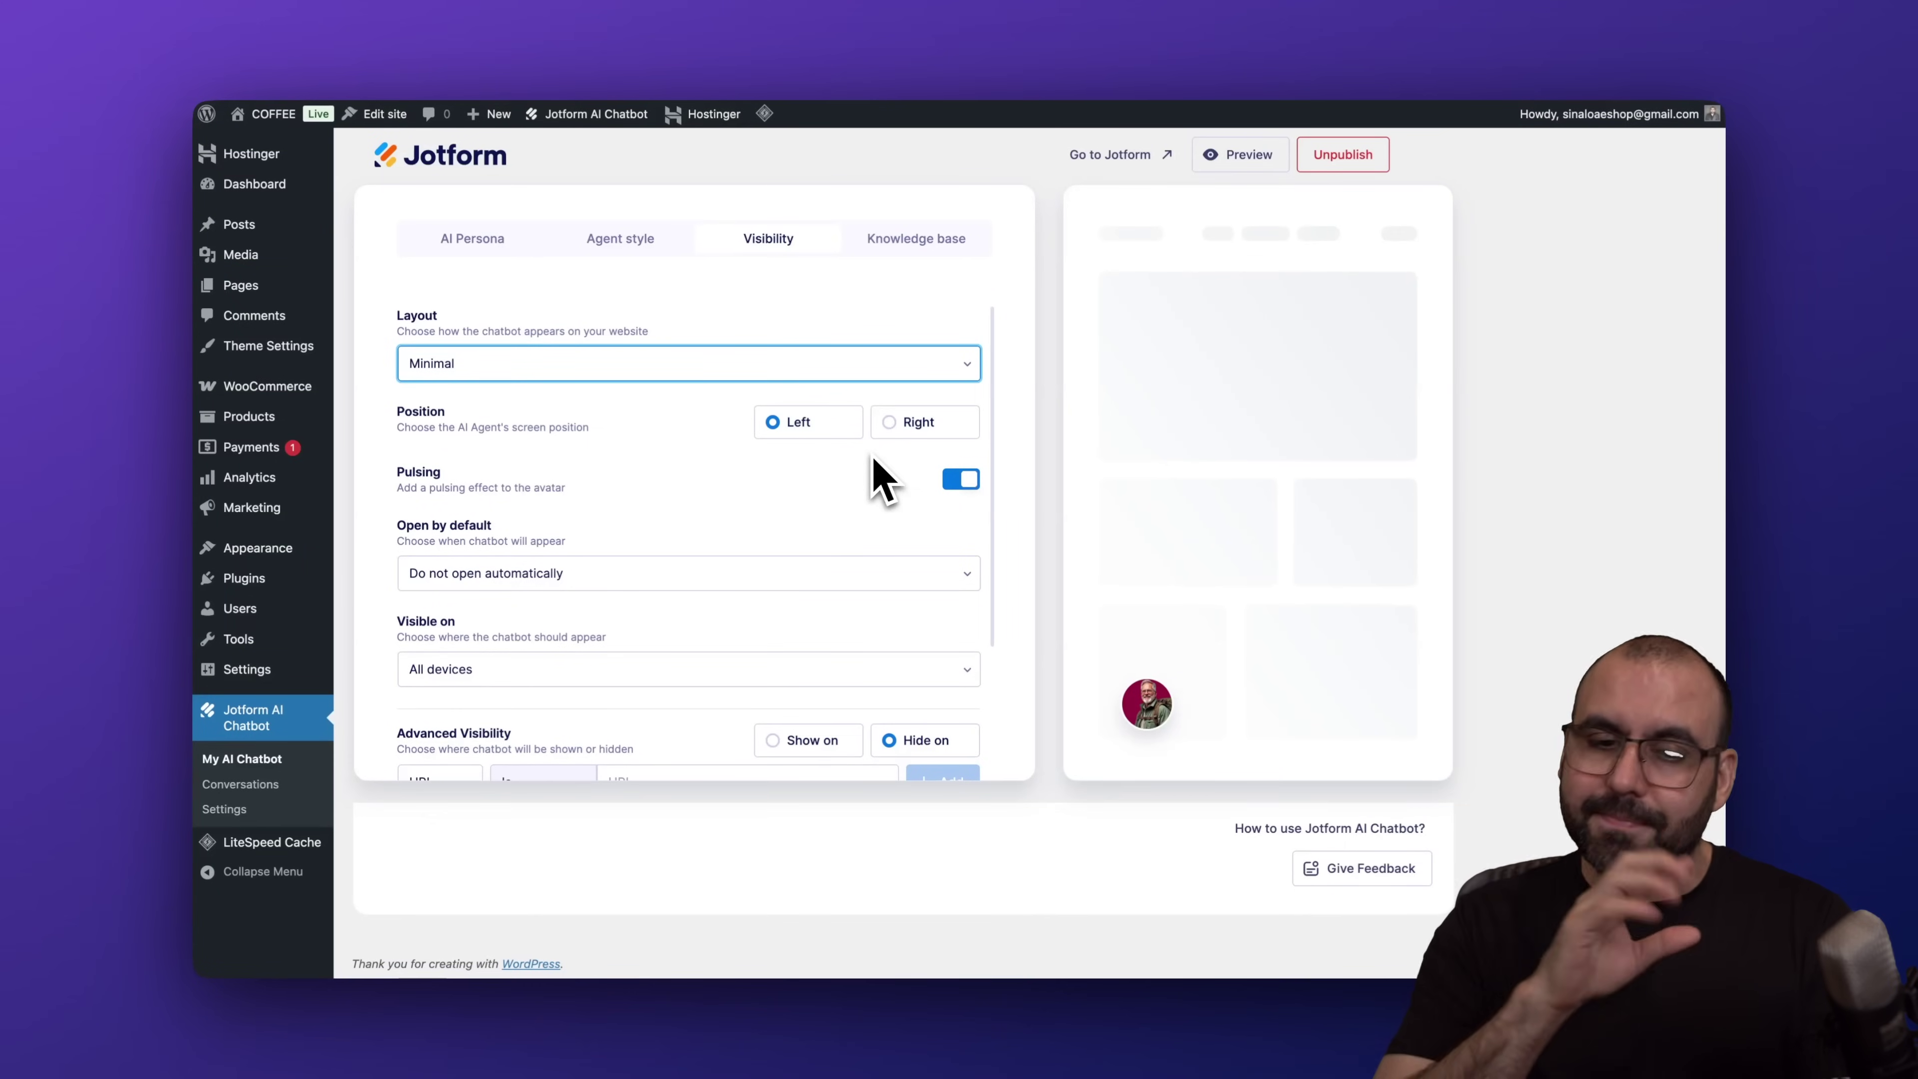
pyautogui.scroll(-1, 880, 480)
pyautogui.scroll(-2, 884, 480)
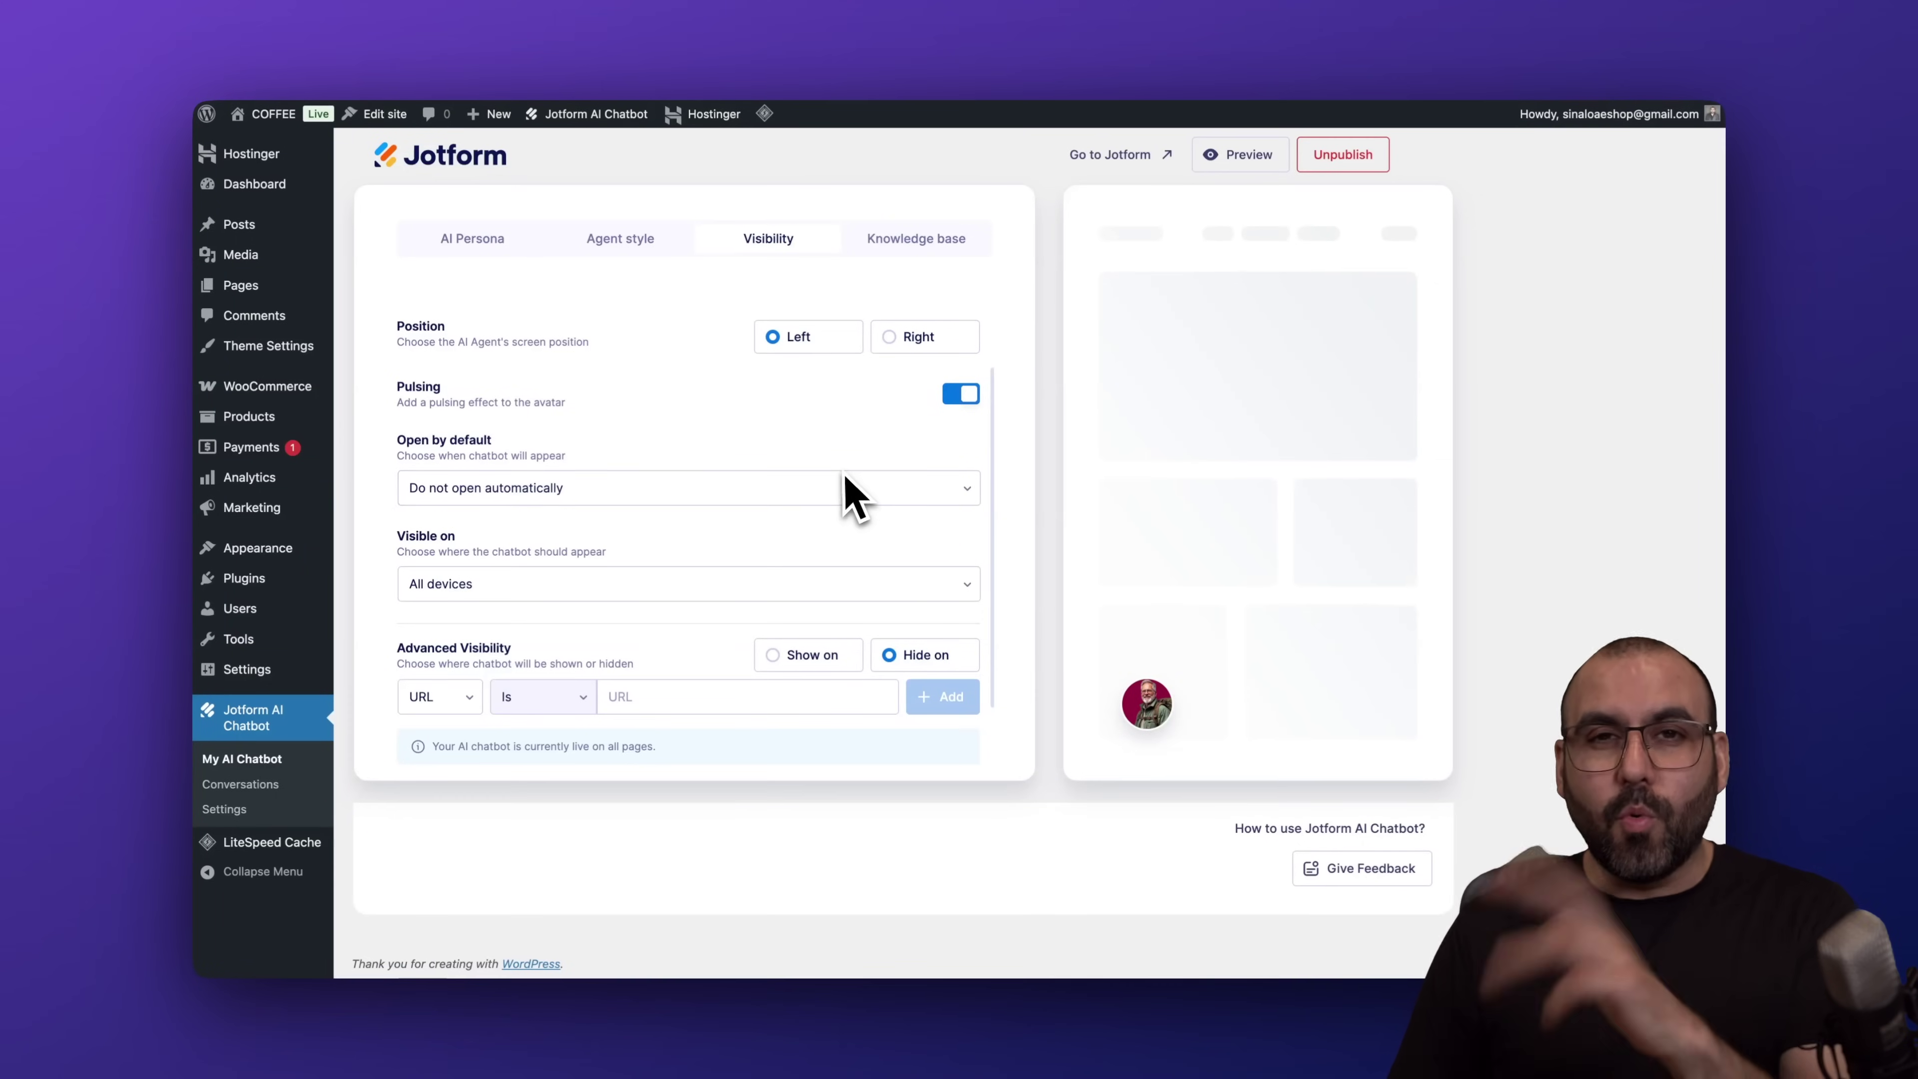
pyautogui.scroll(-2, 844, 476)
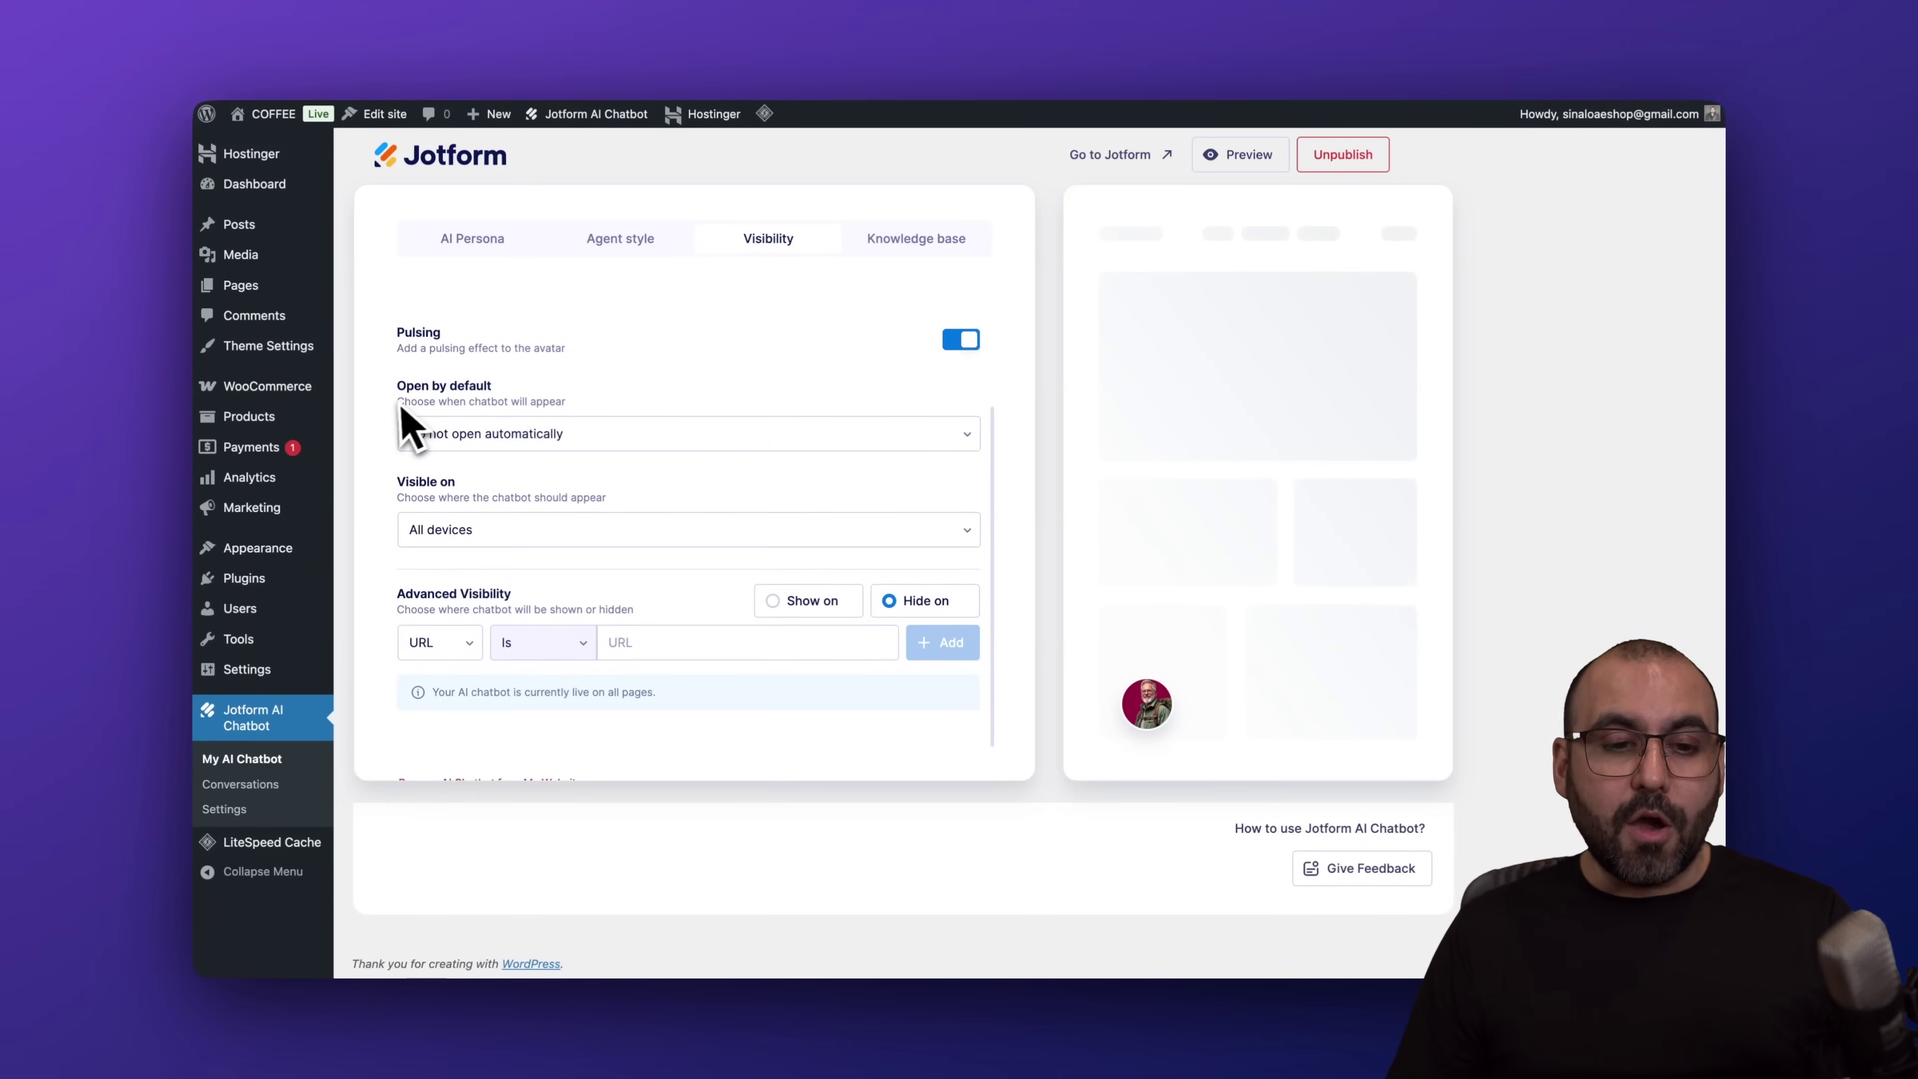
# Set Open by default to 'Do not open automatically' after briefly trying always open
pyautogui.click(544, 433)
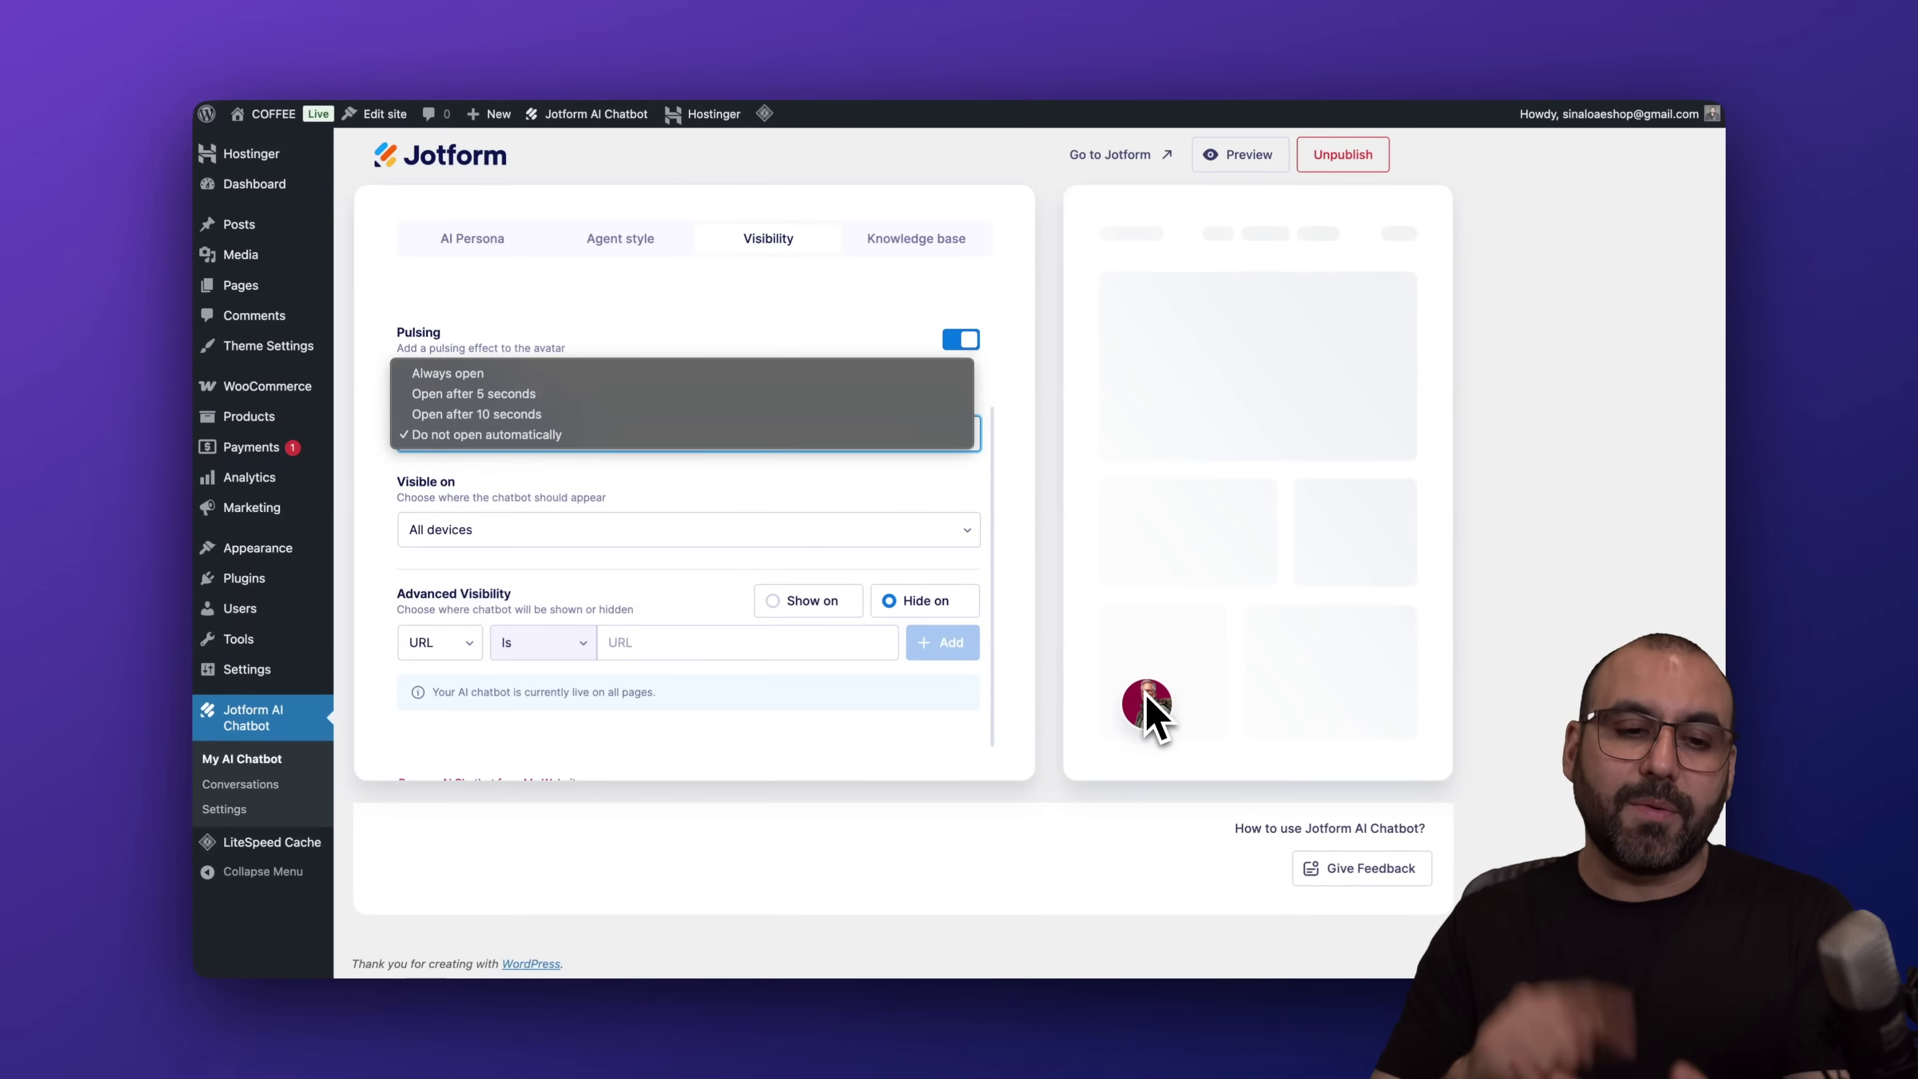
pyautogui.click(648, 374)
pyautogui.click(650, 438)
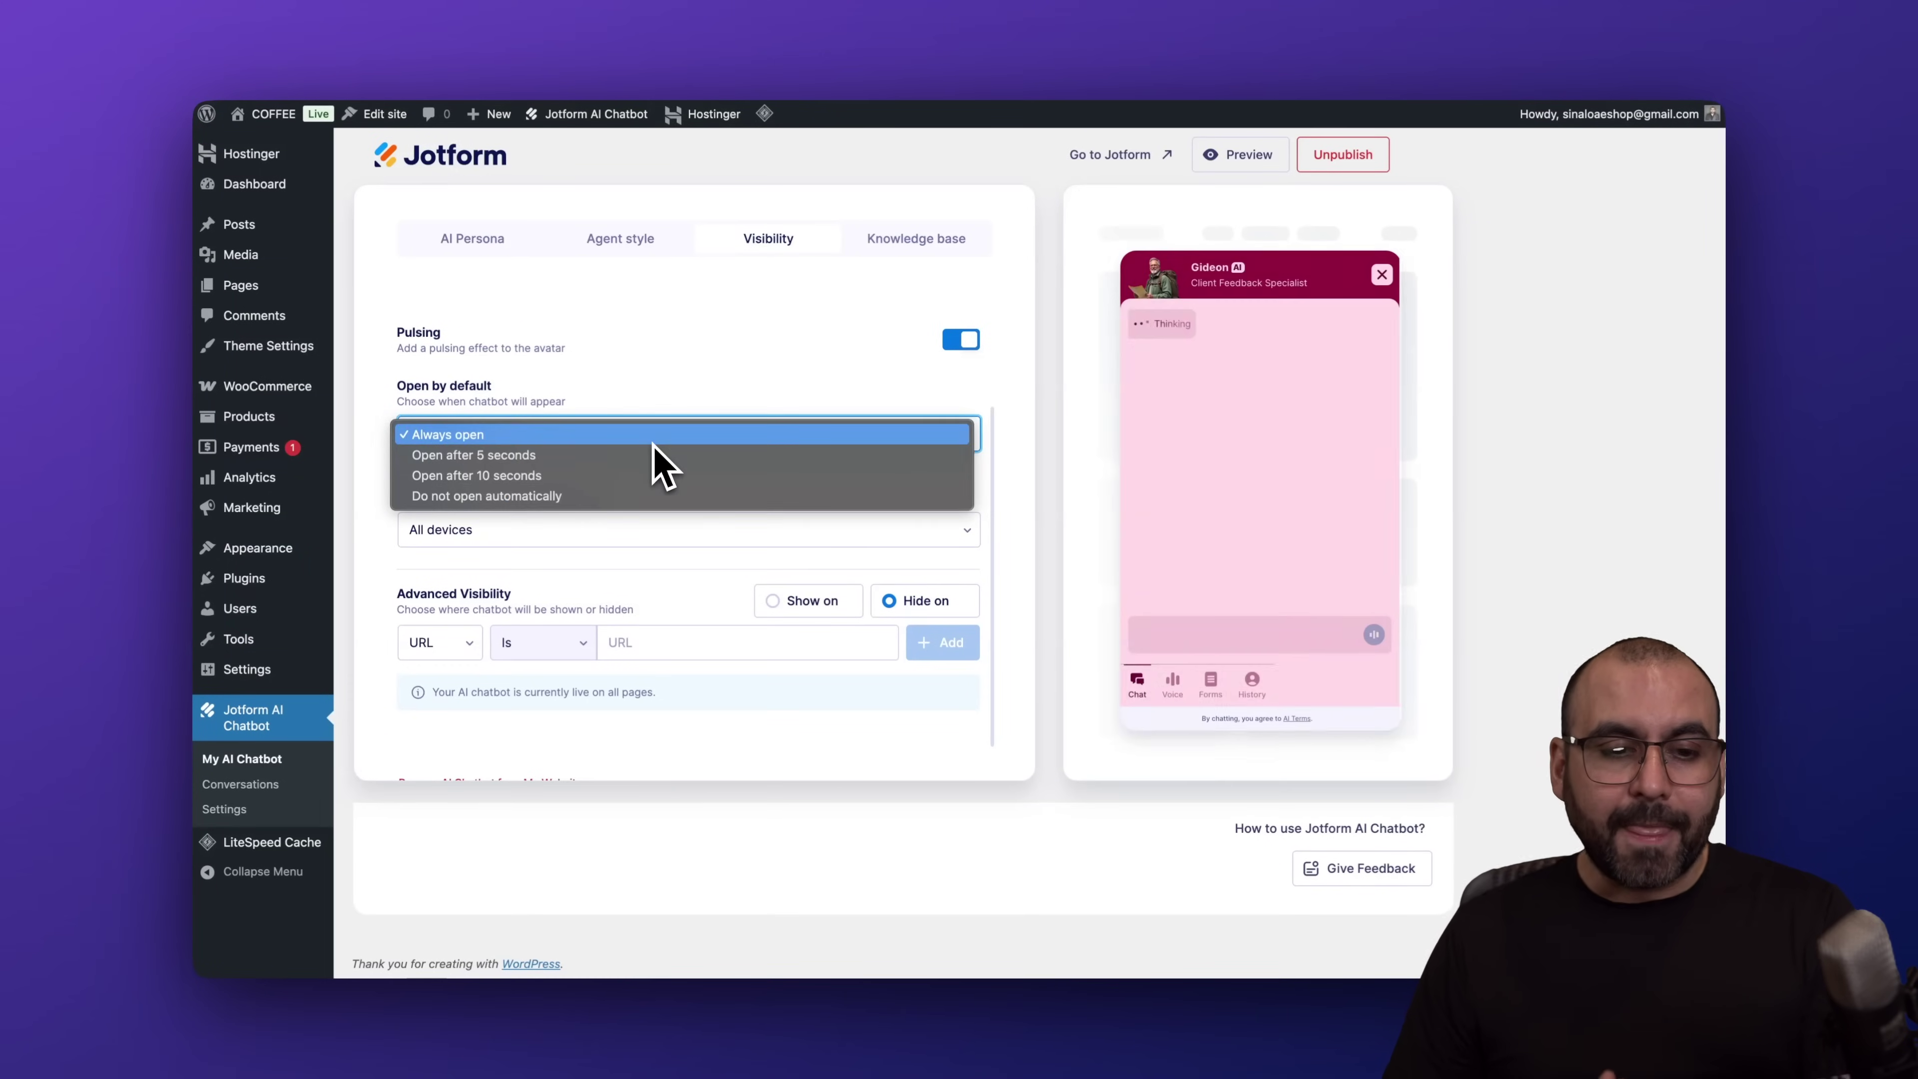
pyautogui.click(604, 496)
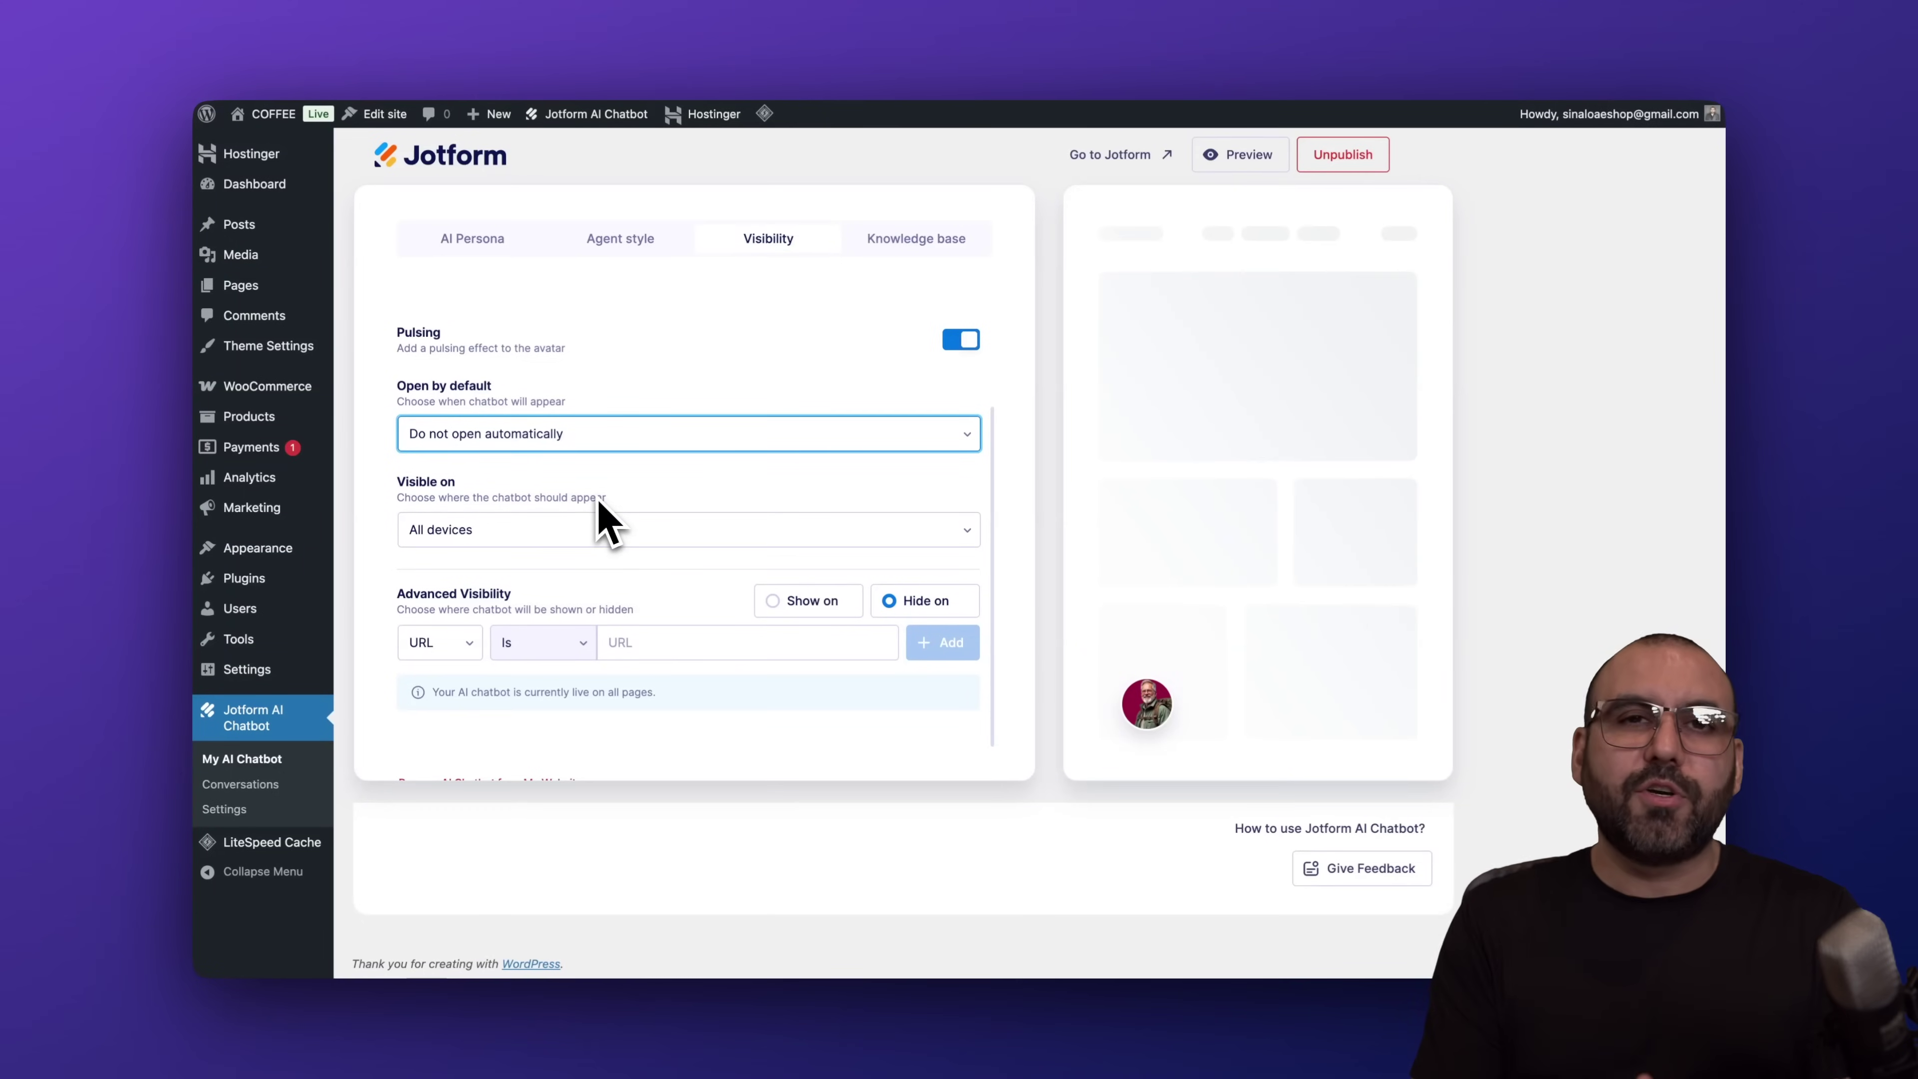
# Keep Visible on at 'All devices' and switch Advanced Visibility to Show on
pyautogui.scroll(-1, 599, 501)
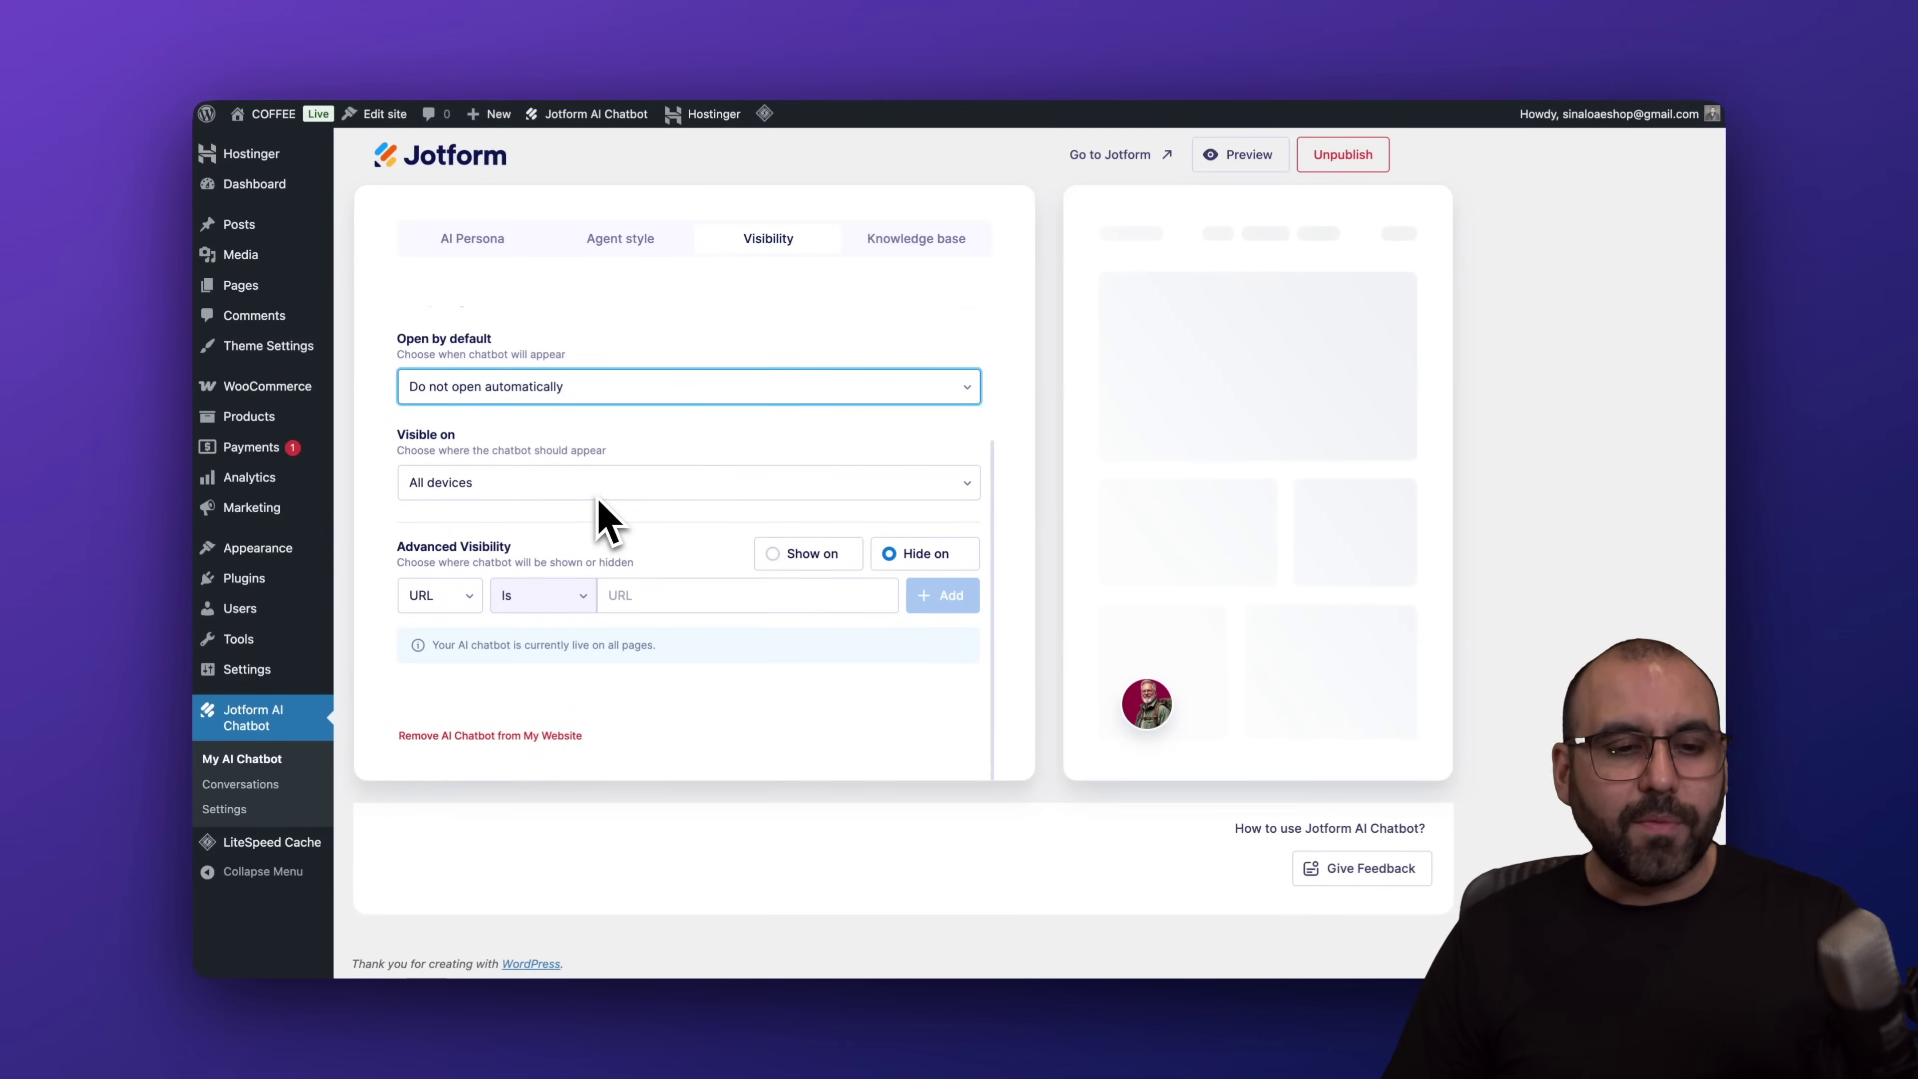
pyautogui.click(505, 479)
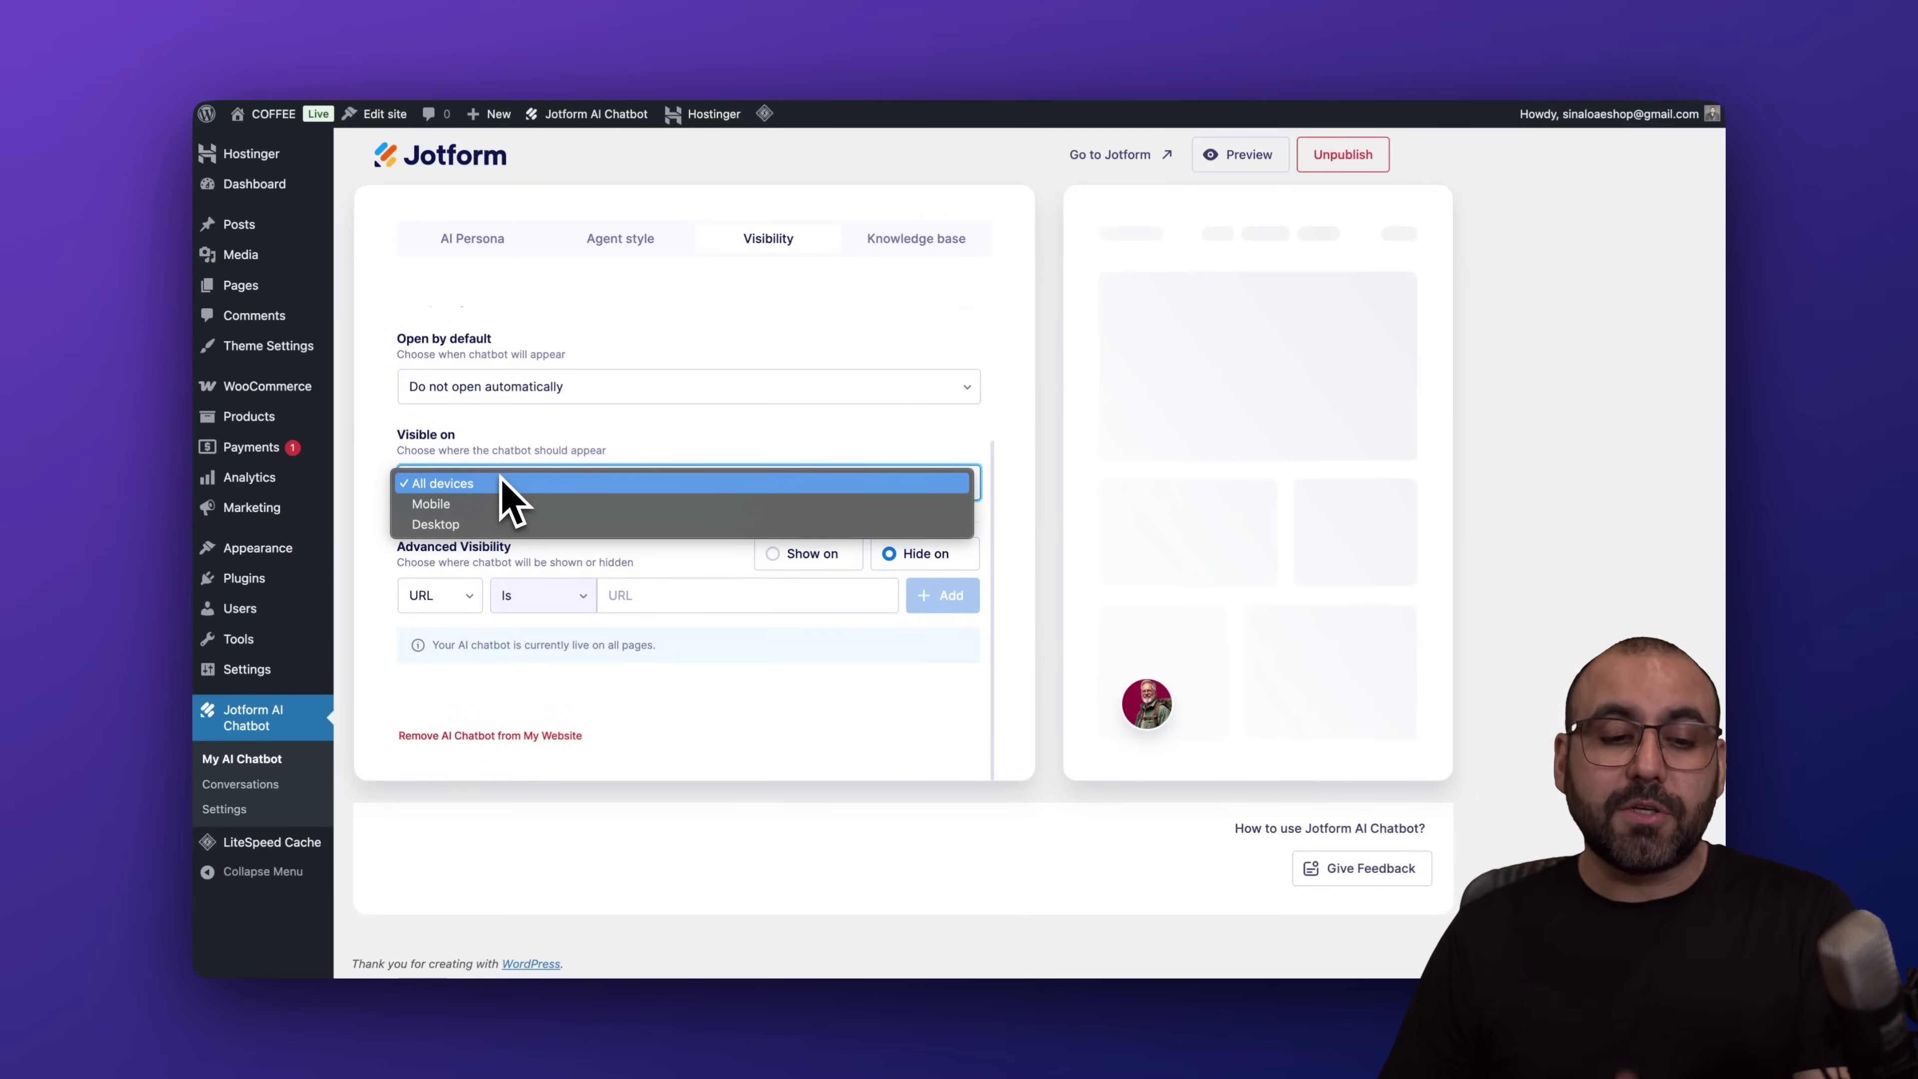
pyautogui.click(592, 456)
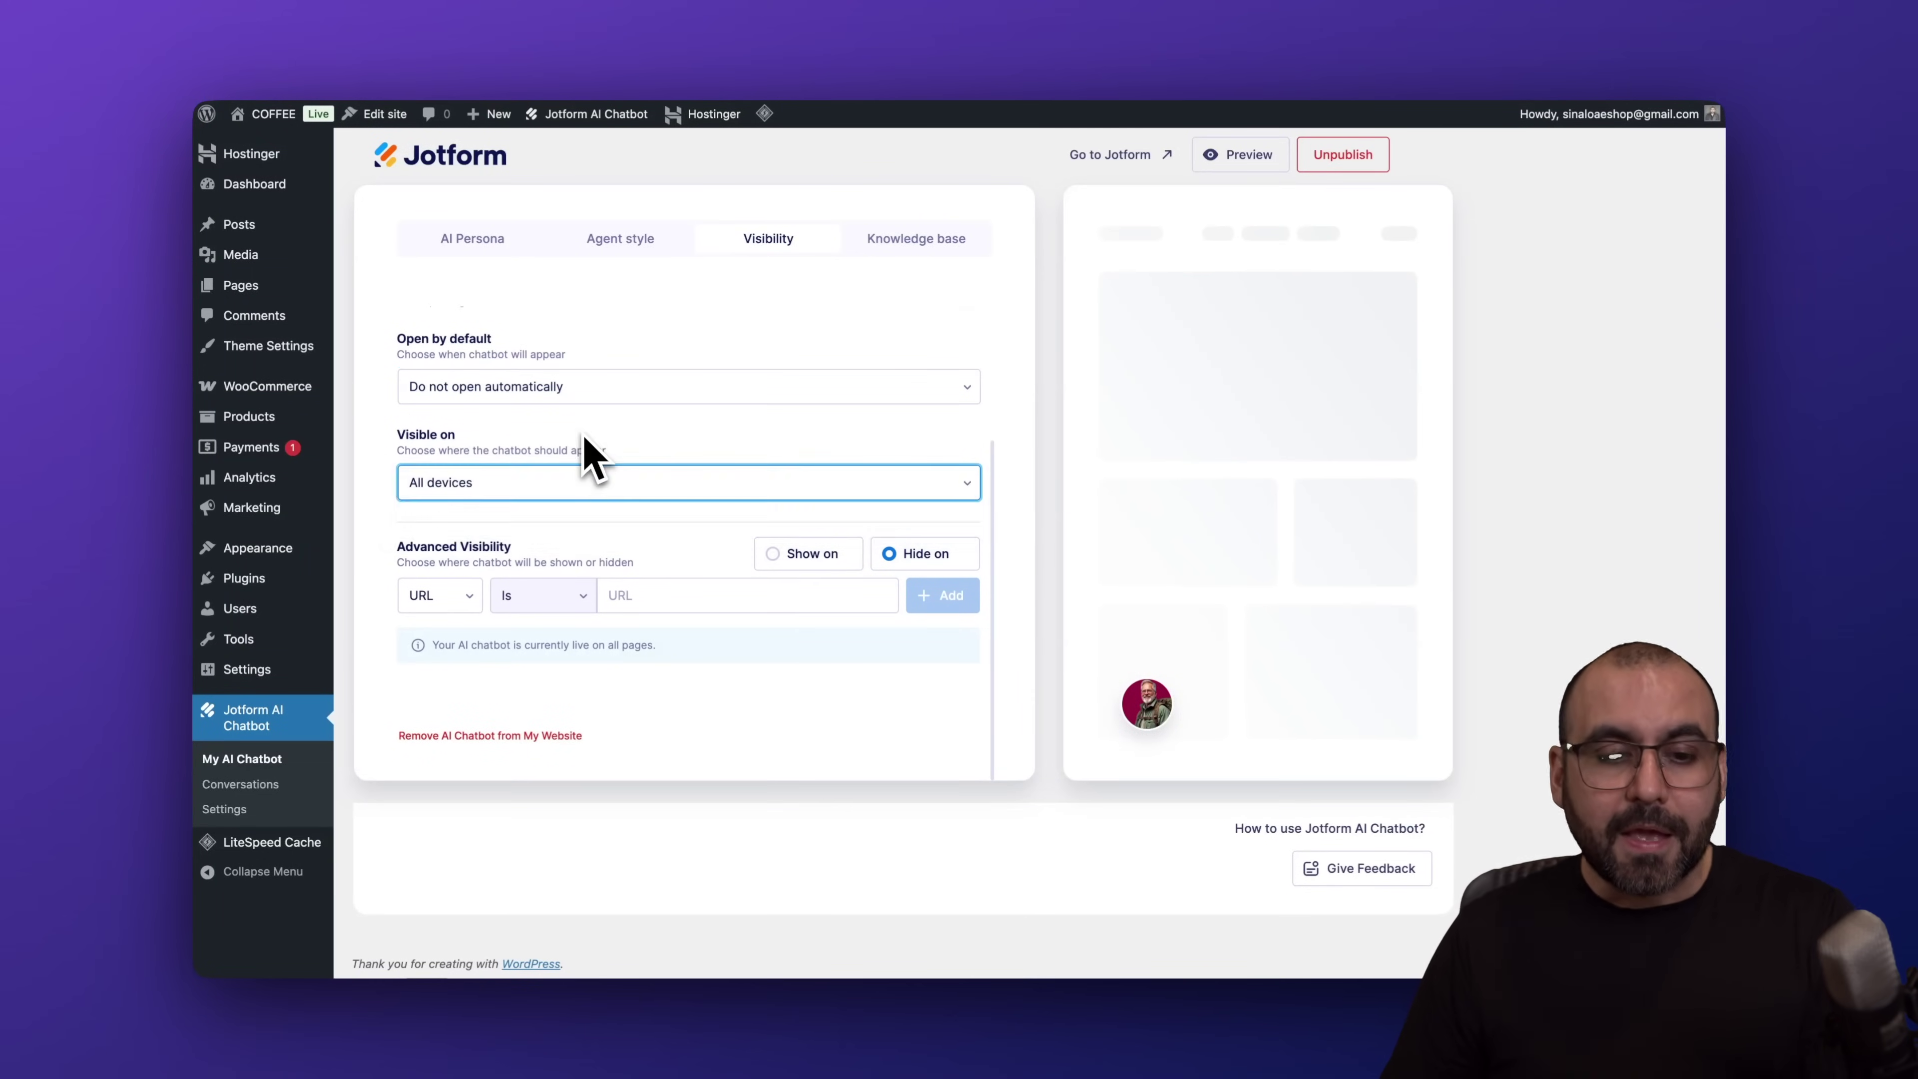
pyautogui.click(772, 555)
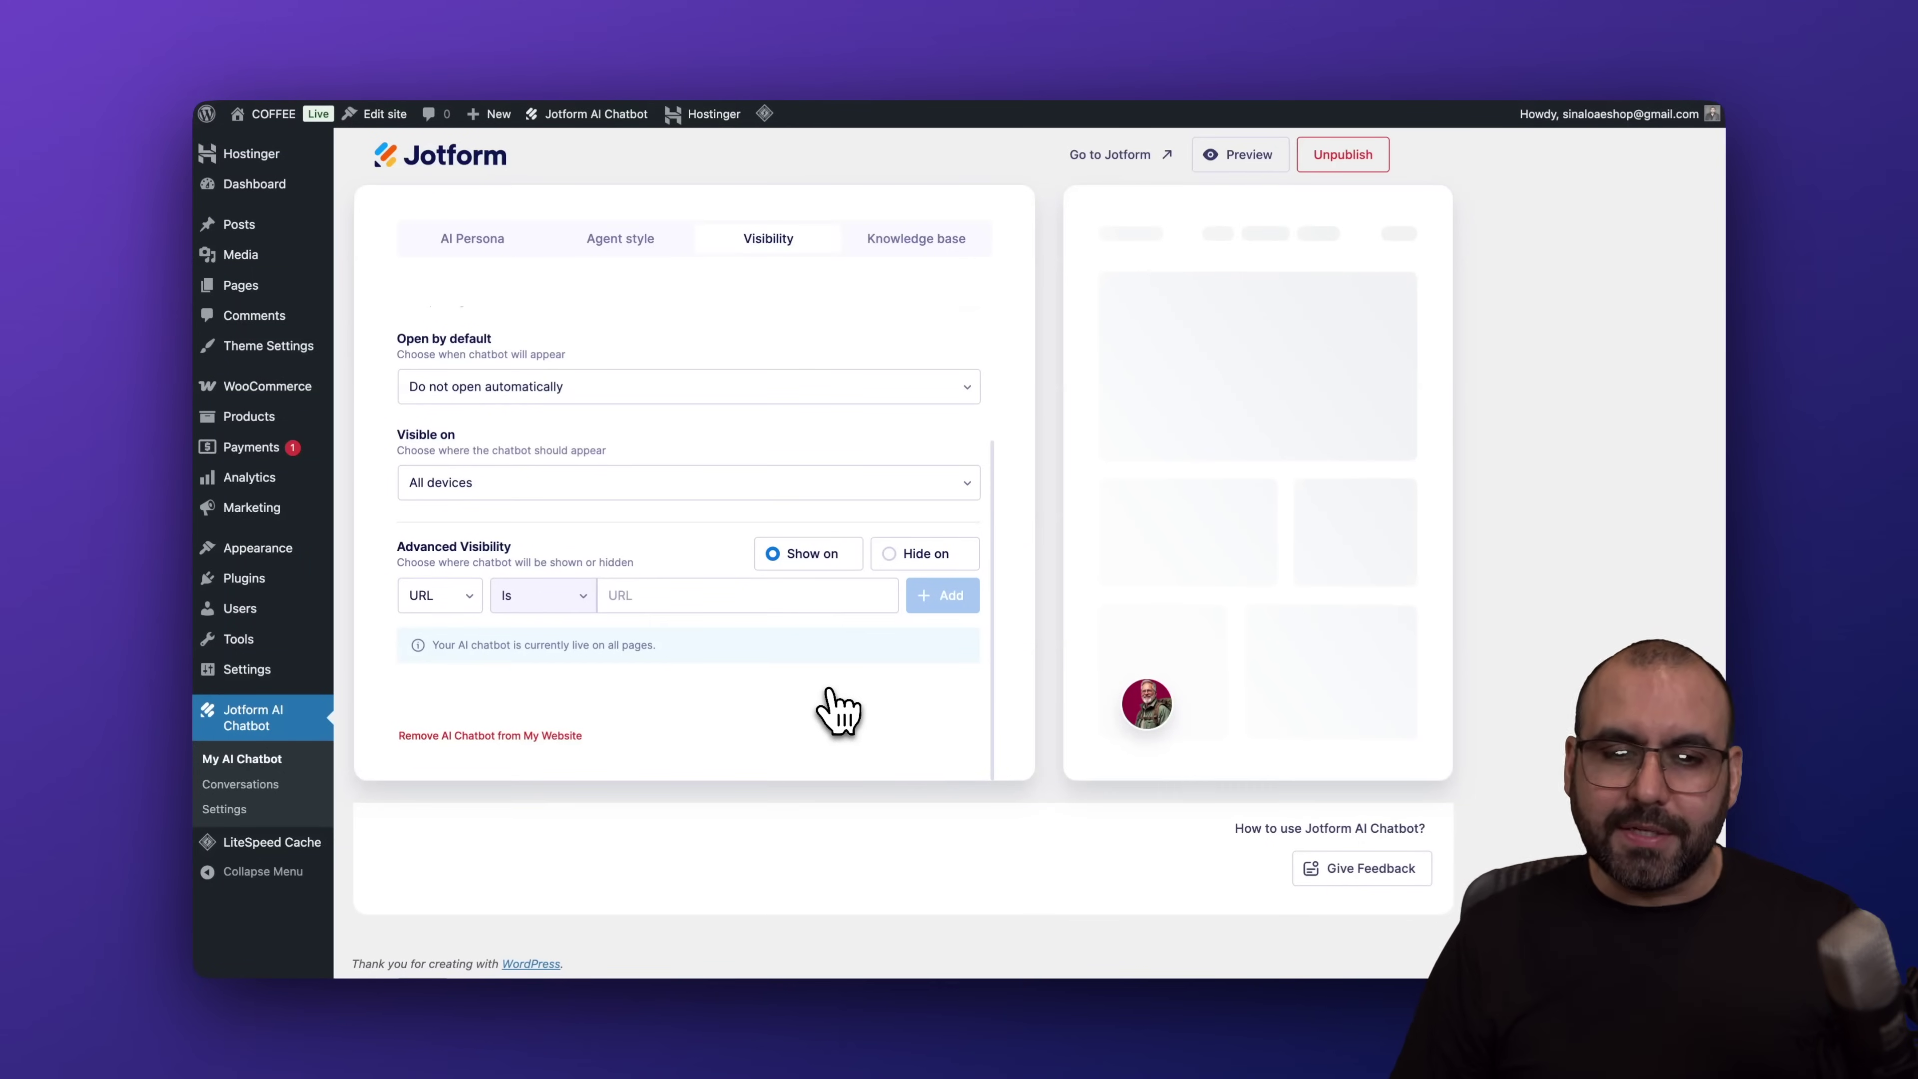
# Open the Knowledge base tab and browse the Add Knowledge text form without saving
pyautogui.click(929, 242)
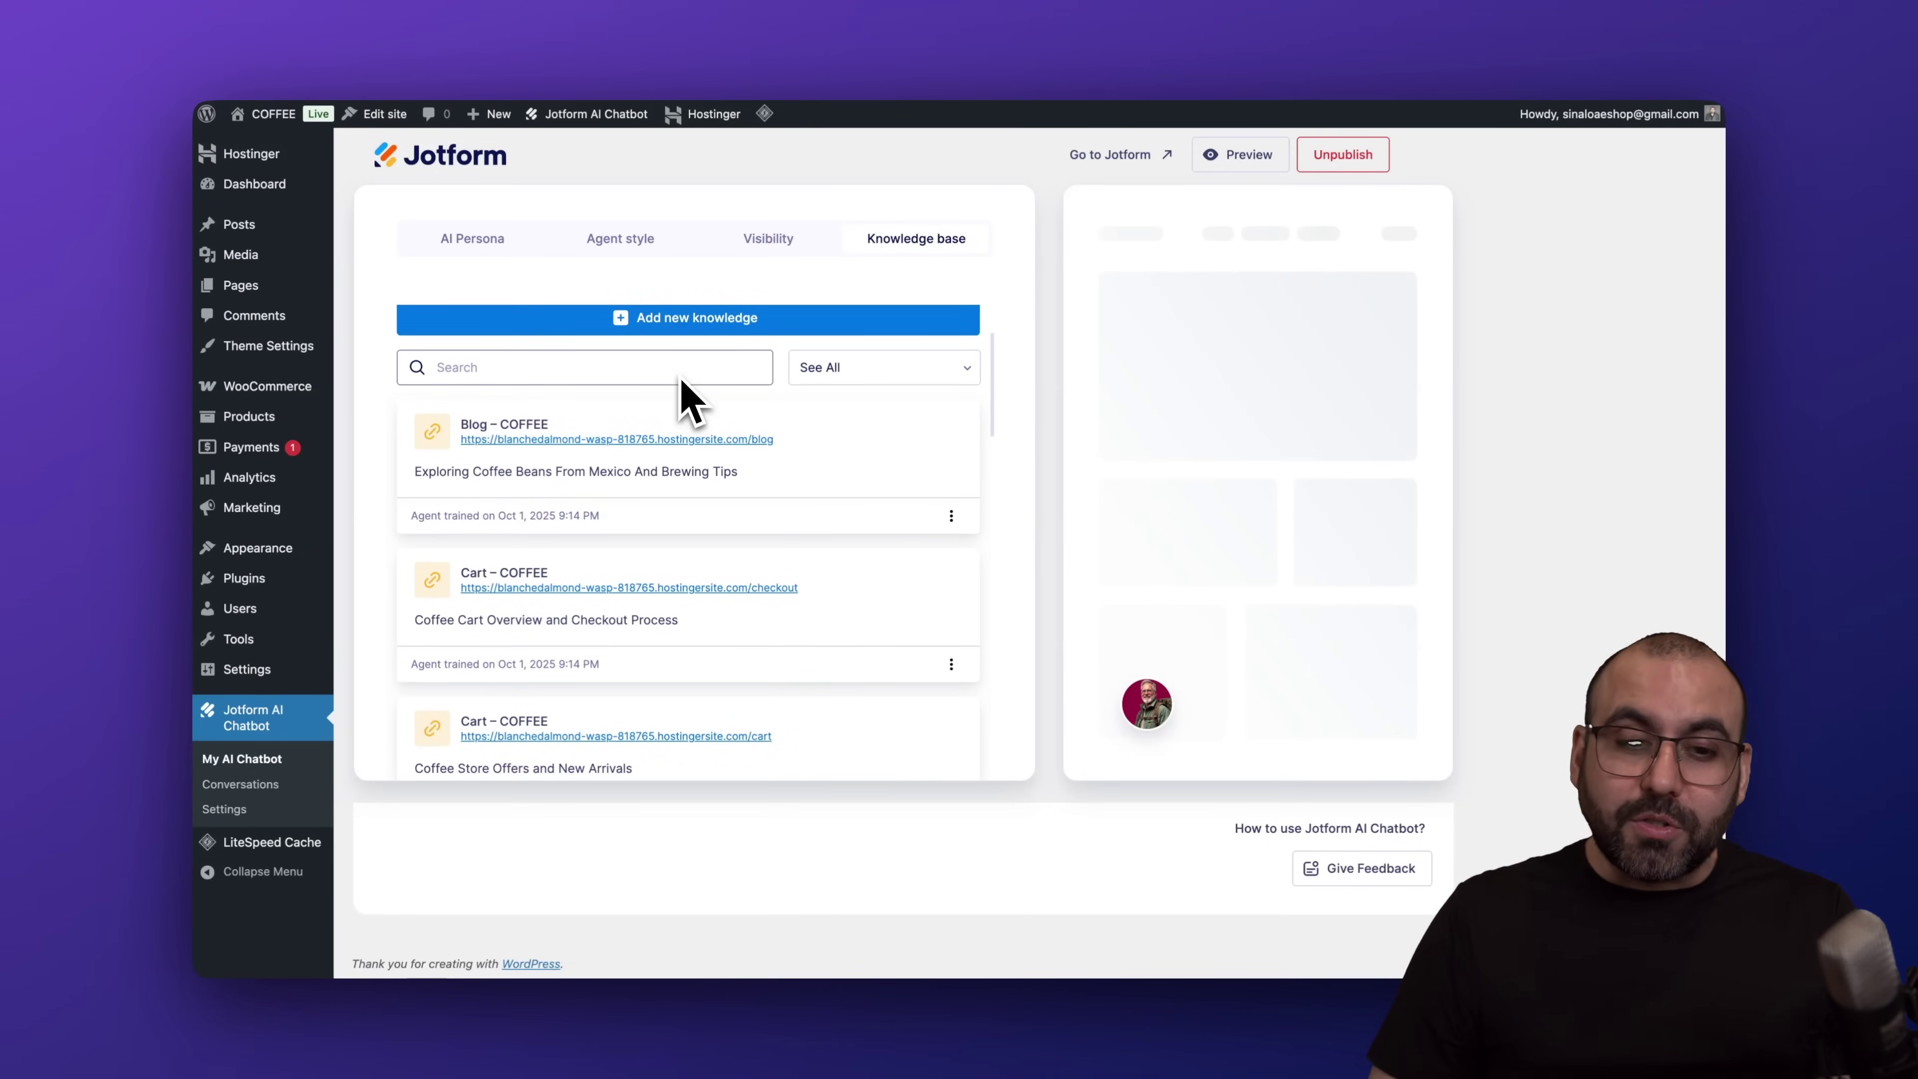
pyautogui.click(687, 323)
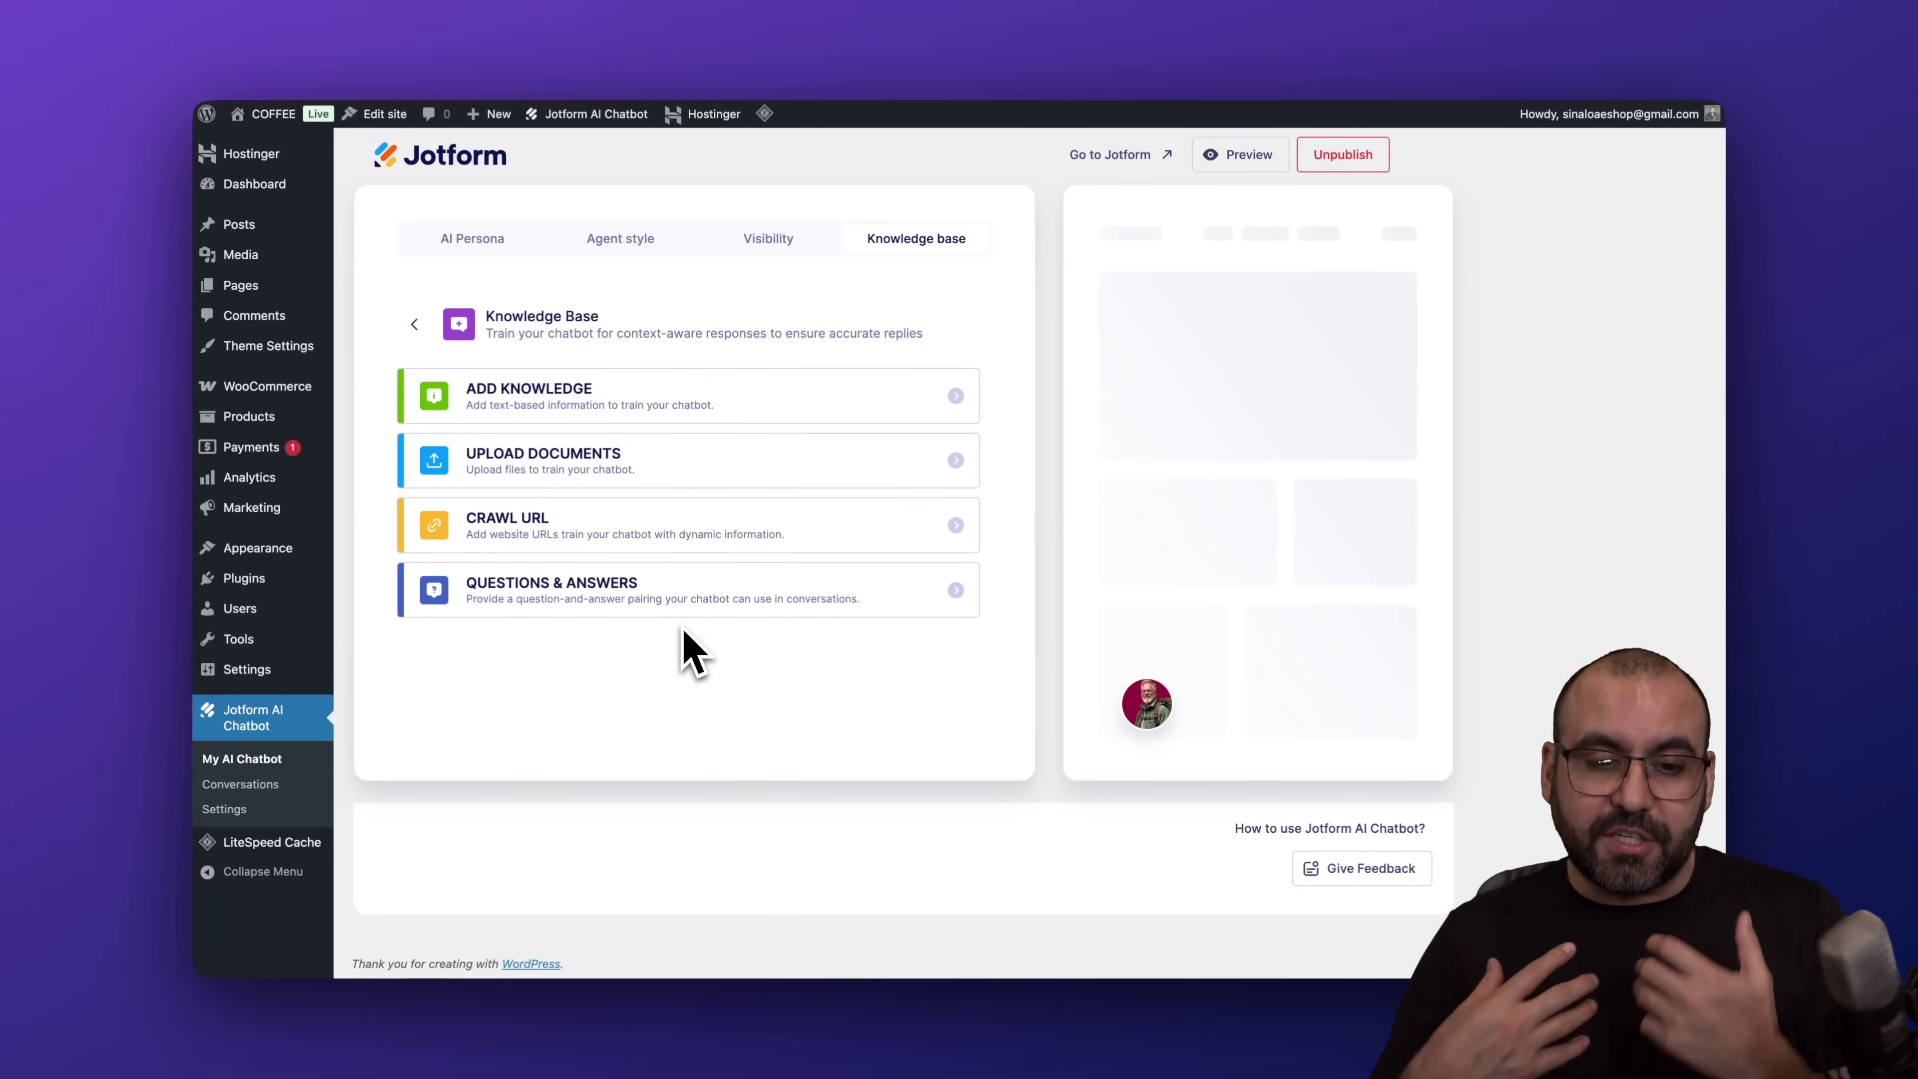
pyautogui.click(663, 399)
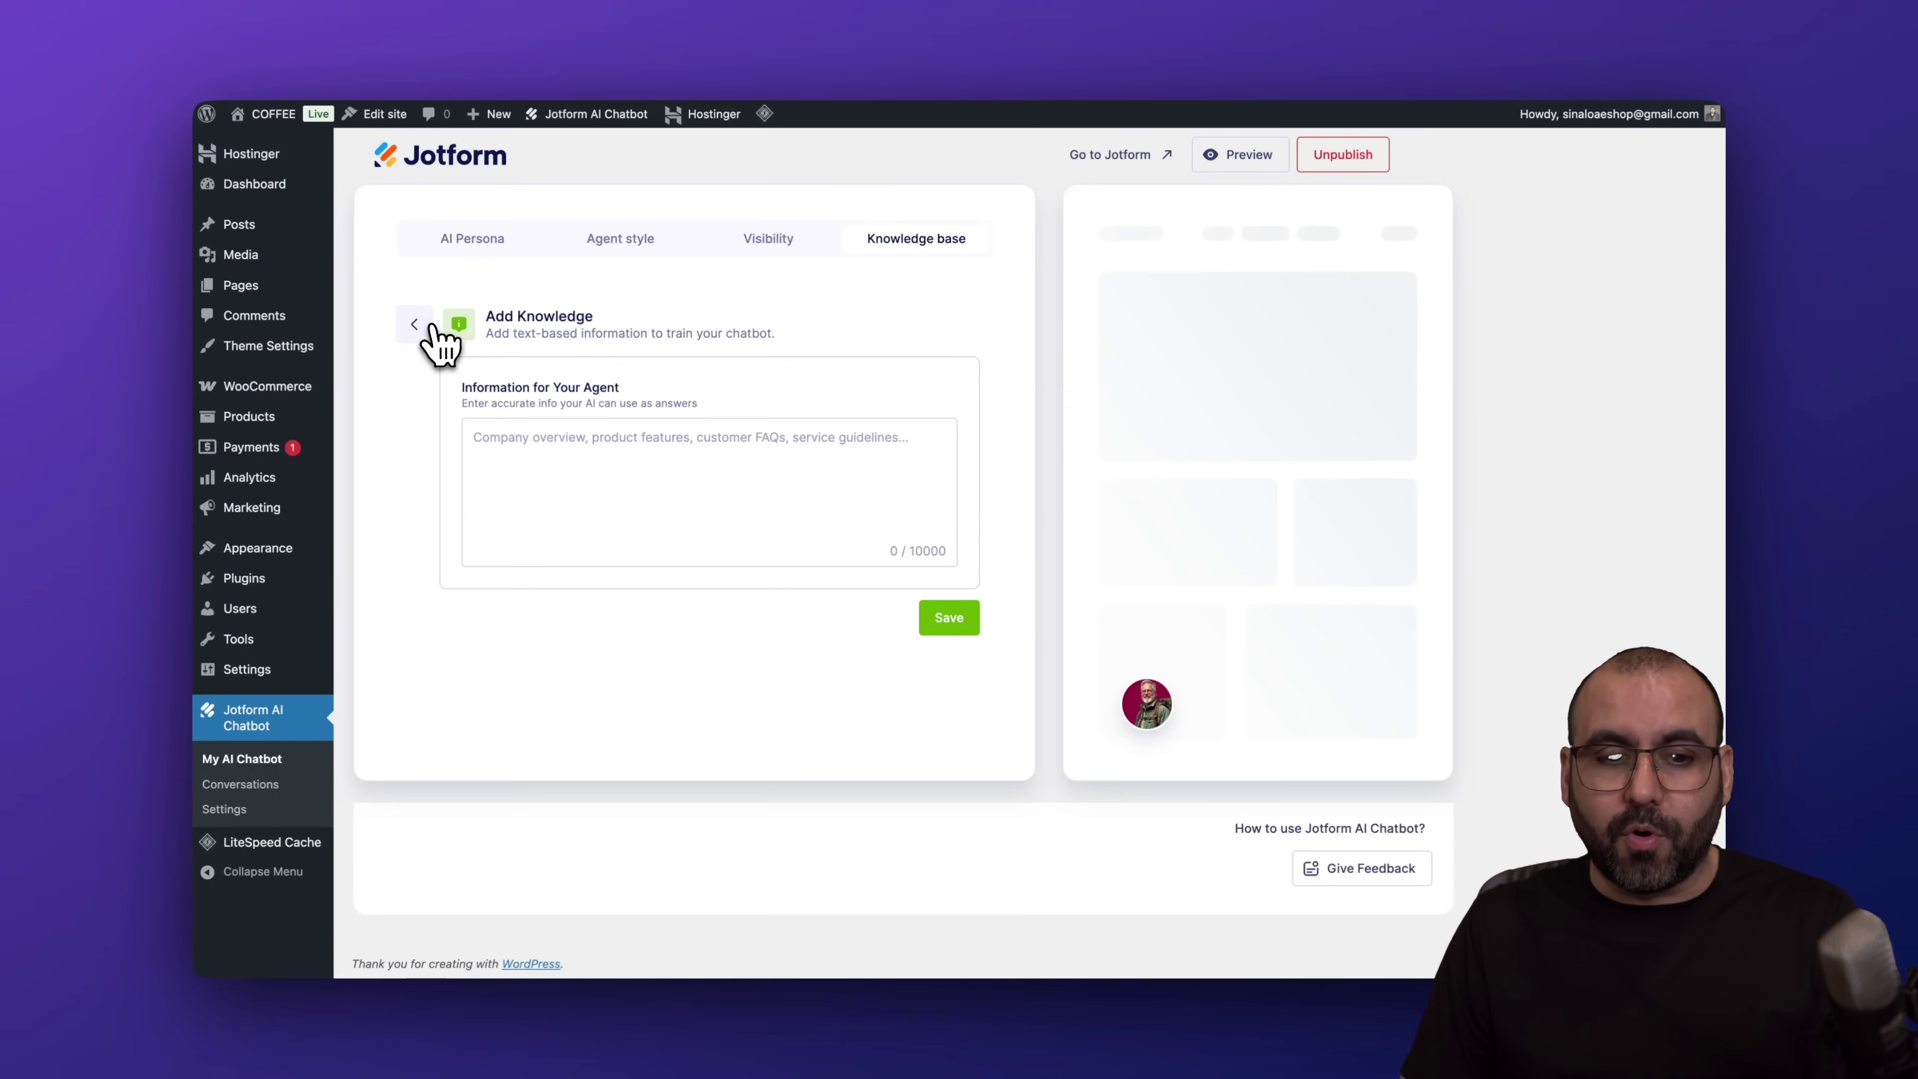
pyautogui.click(414, 324)
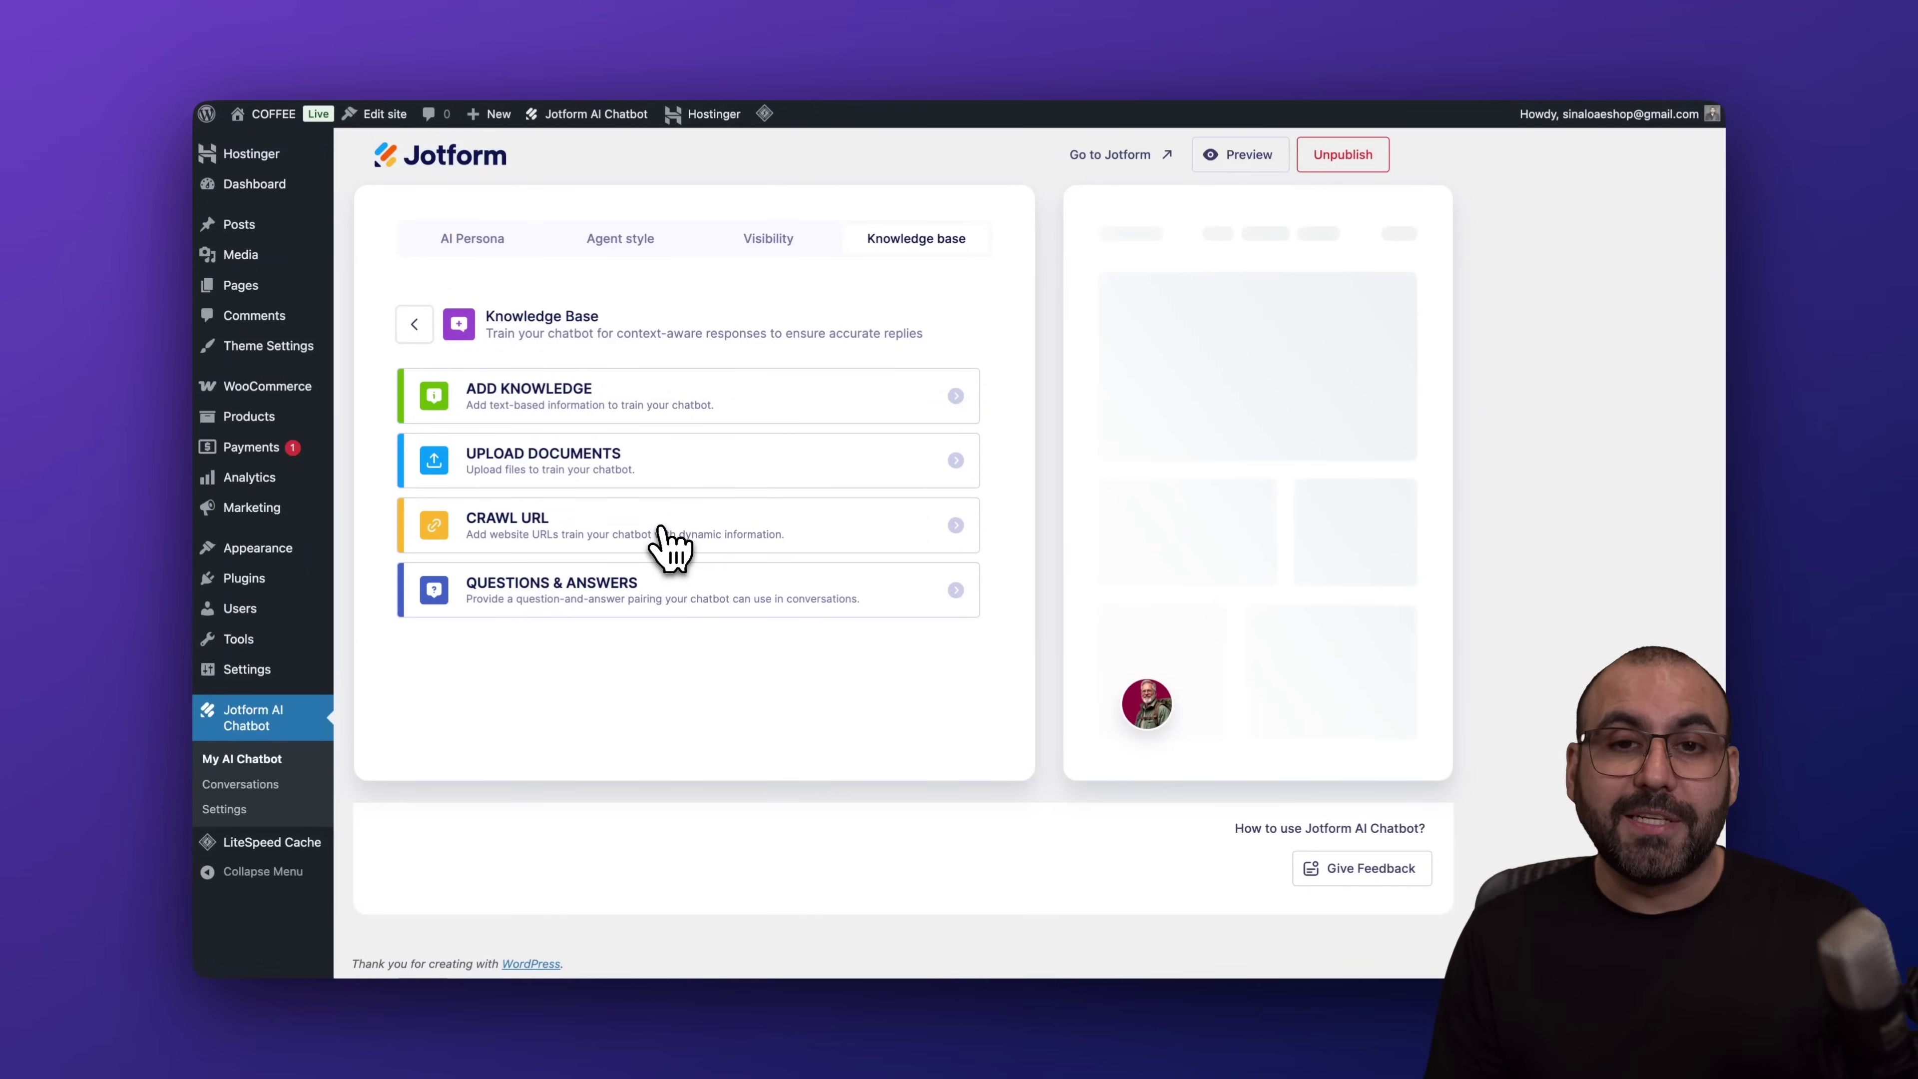
# Preview the Questions & Answers form without saving, then return to the AI Persona tab
pyautogui.click(624, 594)
pyautogui.click(550, 435)
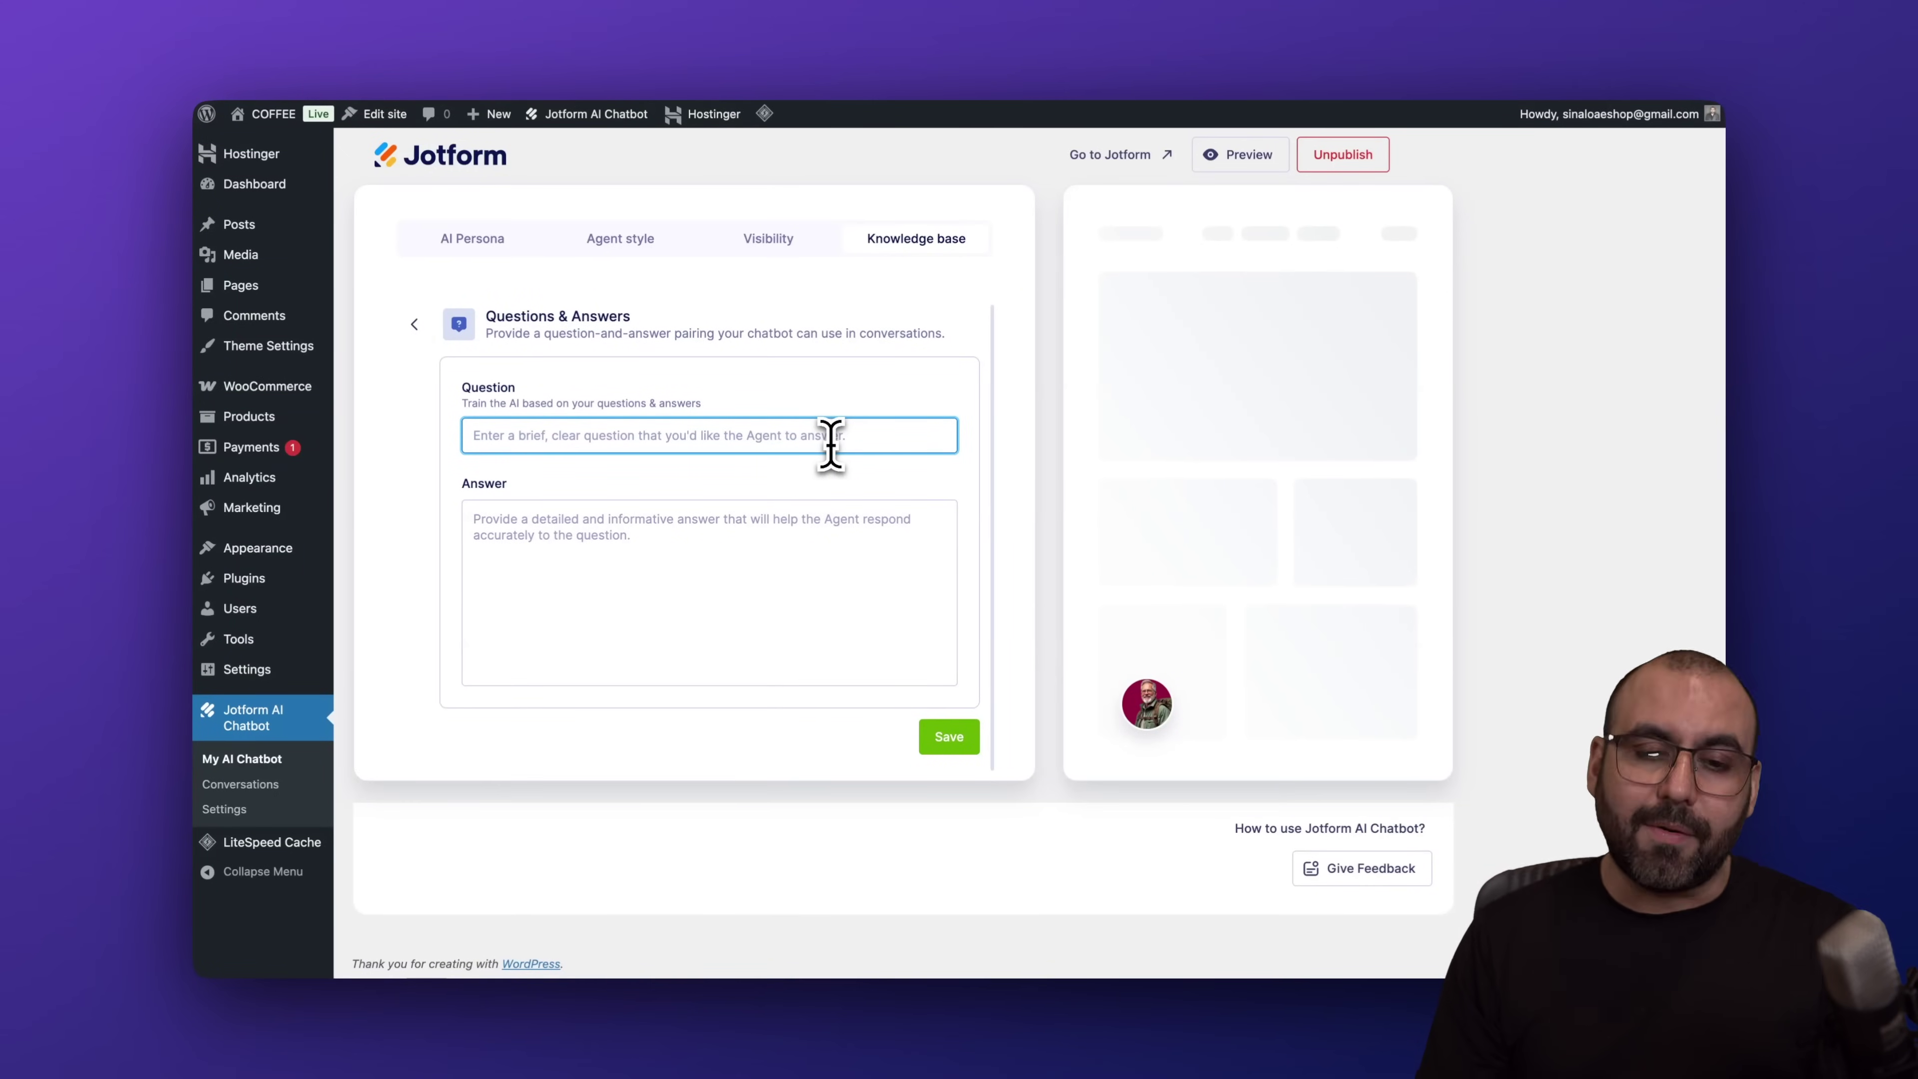
pyautogui.click(699, 566)
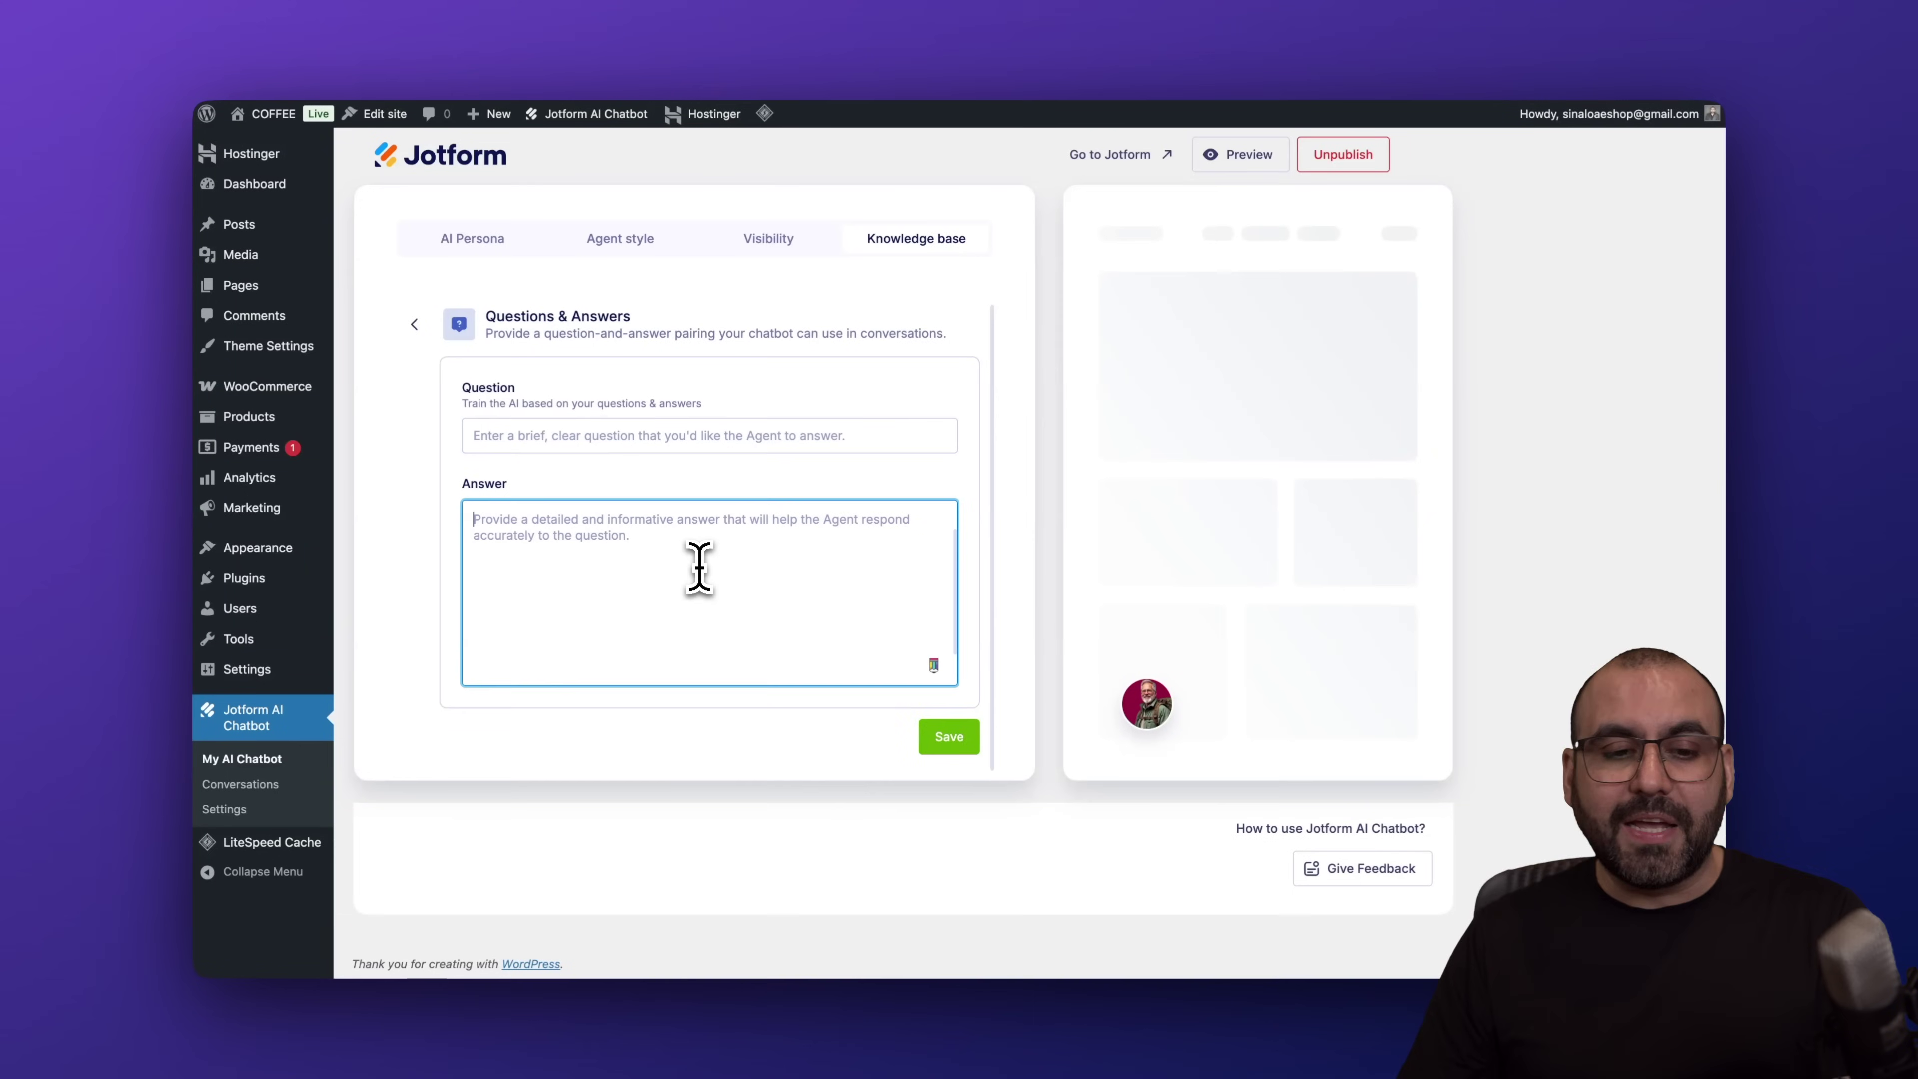
pyautogui.click(414, 323)
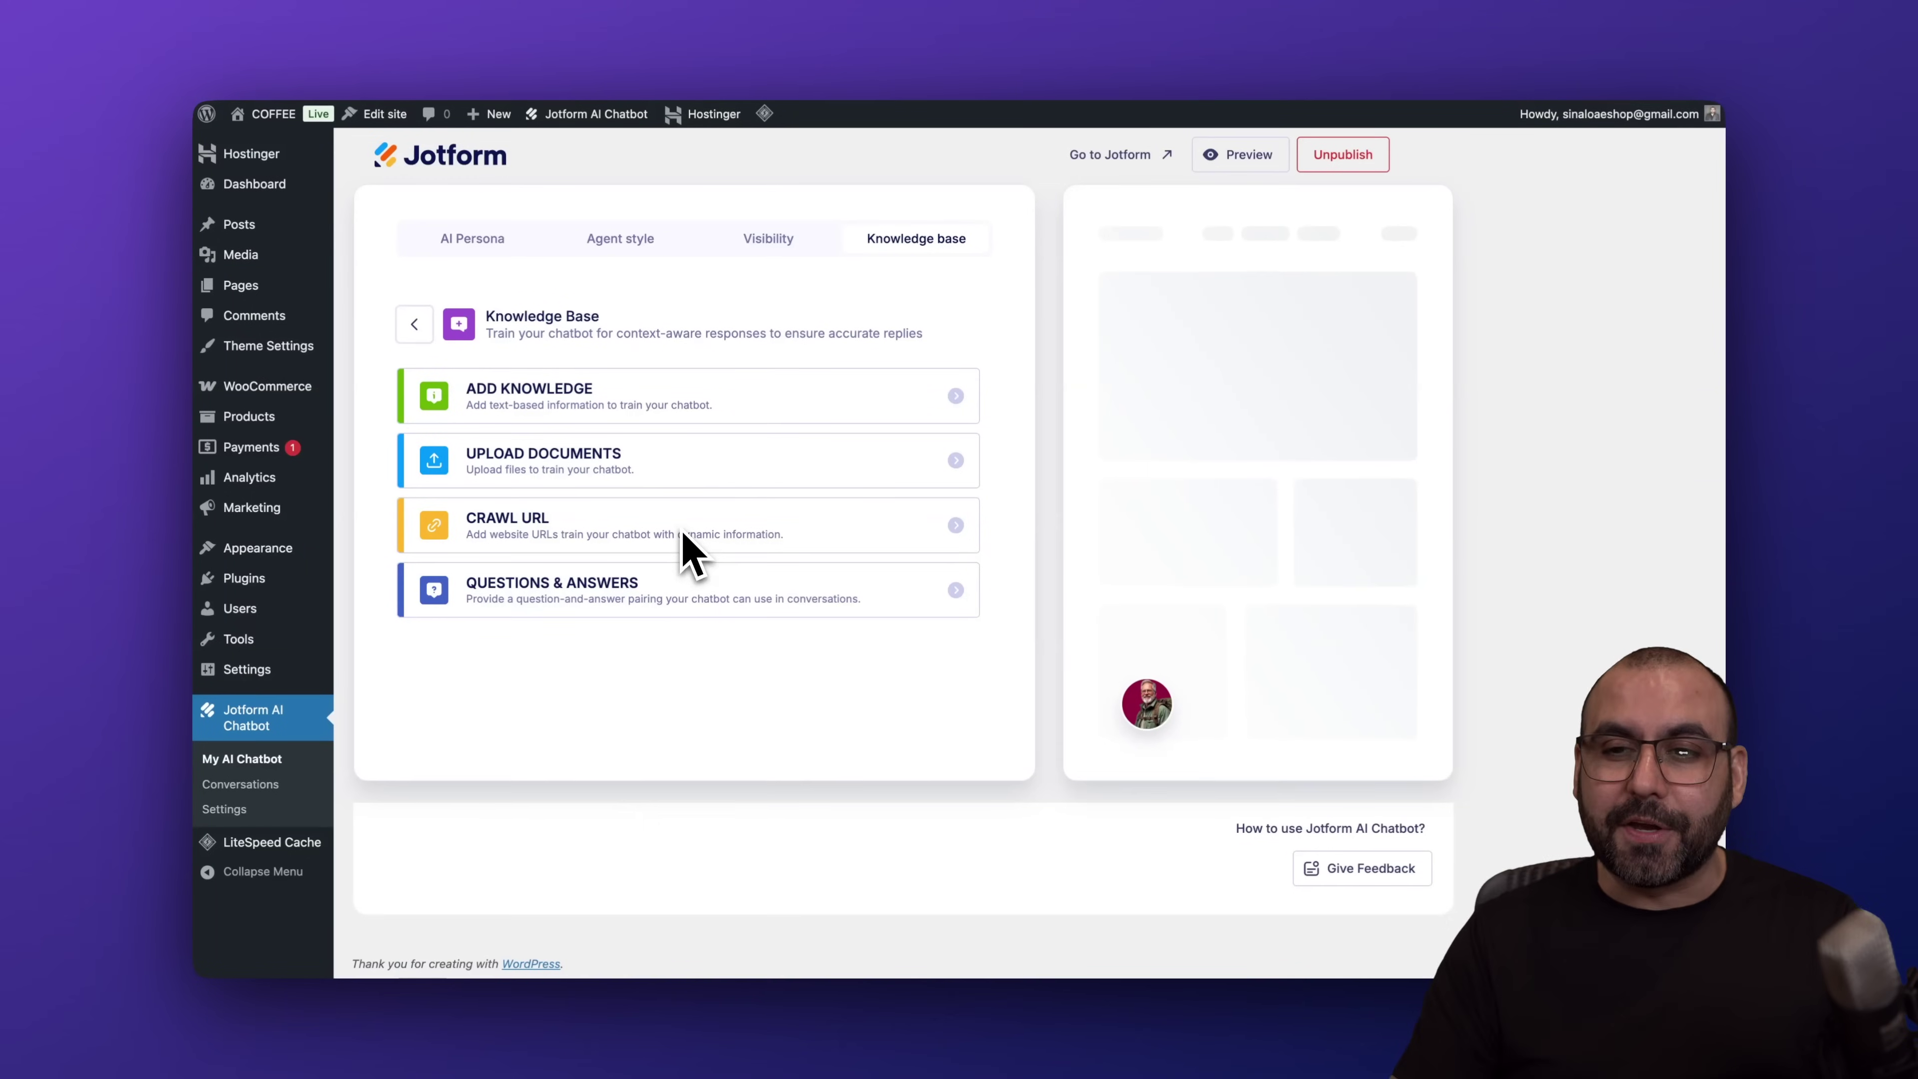
pyautogui.click(501, 243)
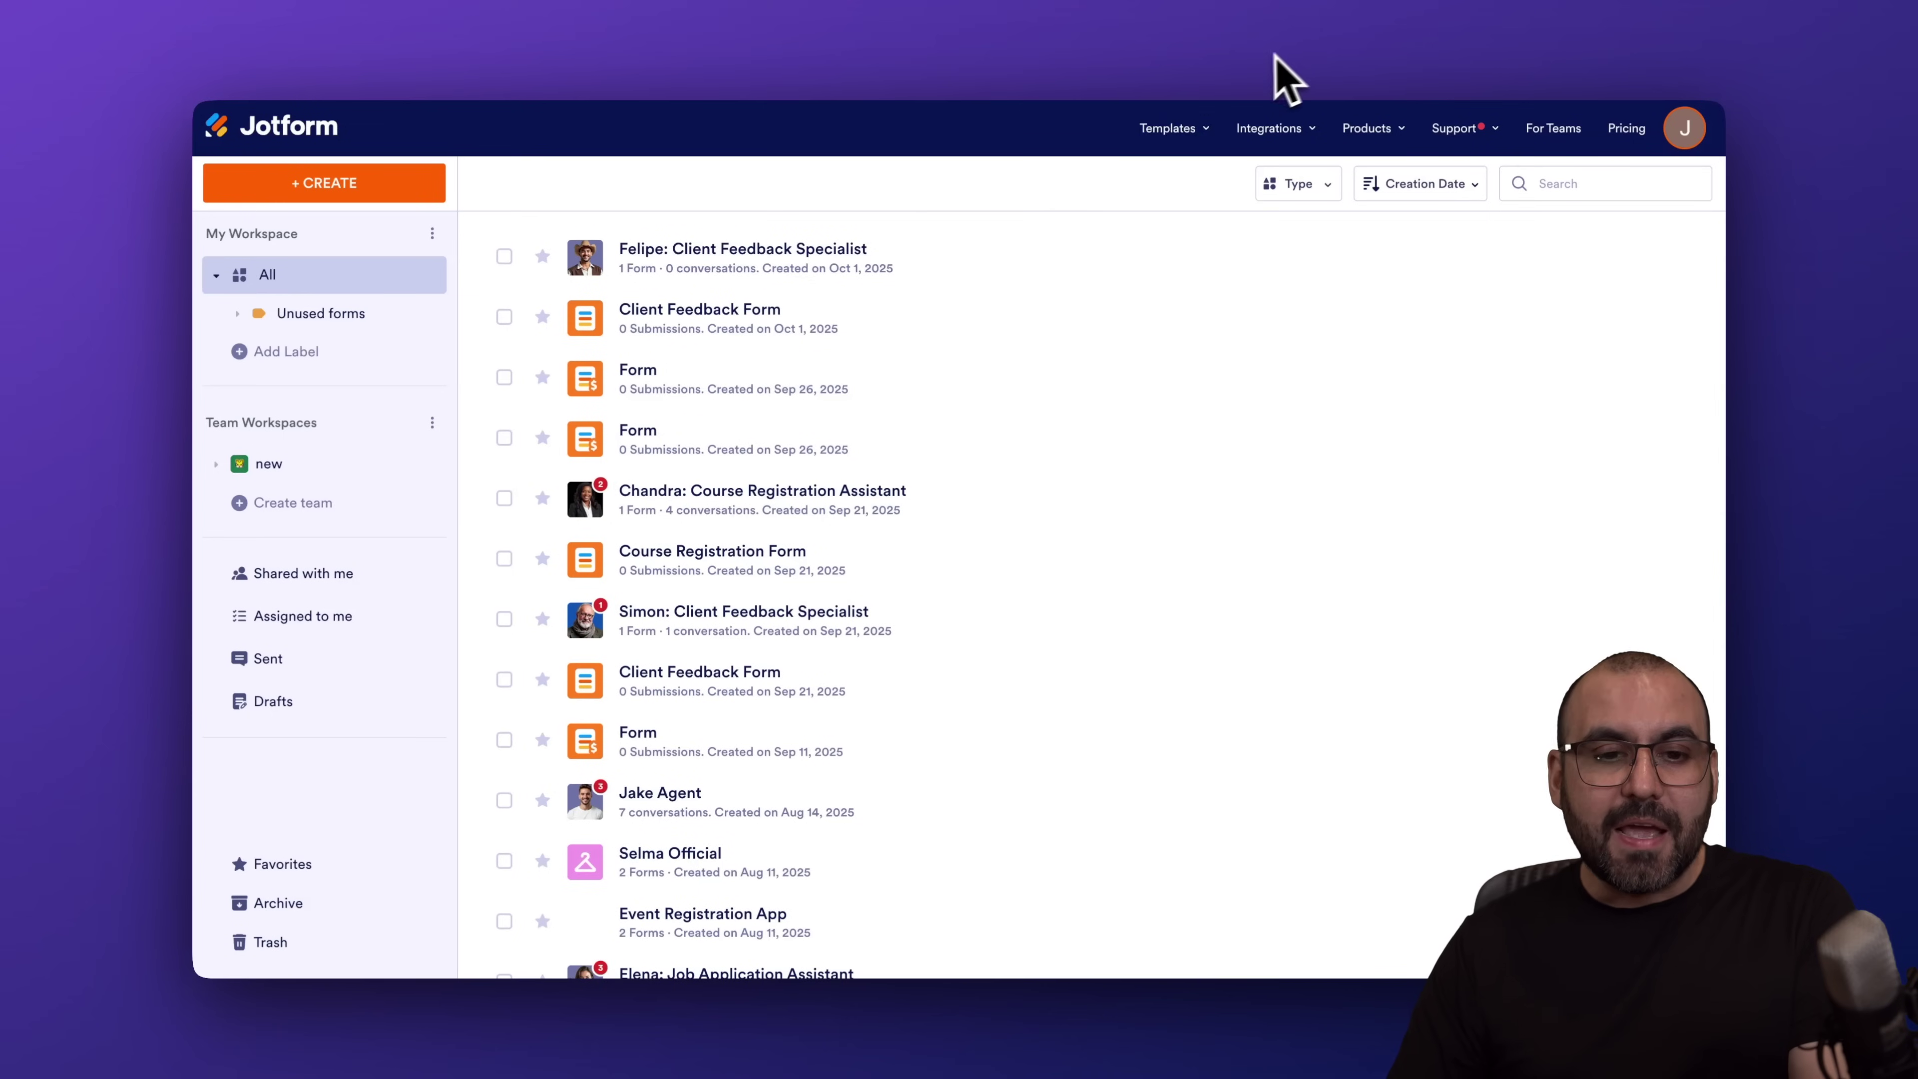
# Edit the Gideon agent, dismiss the What's New notice, and go to its Train > Actions page
pyautogui.moveTo(1413, 248)
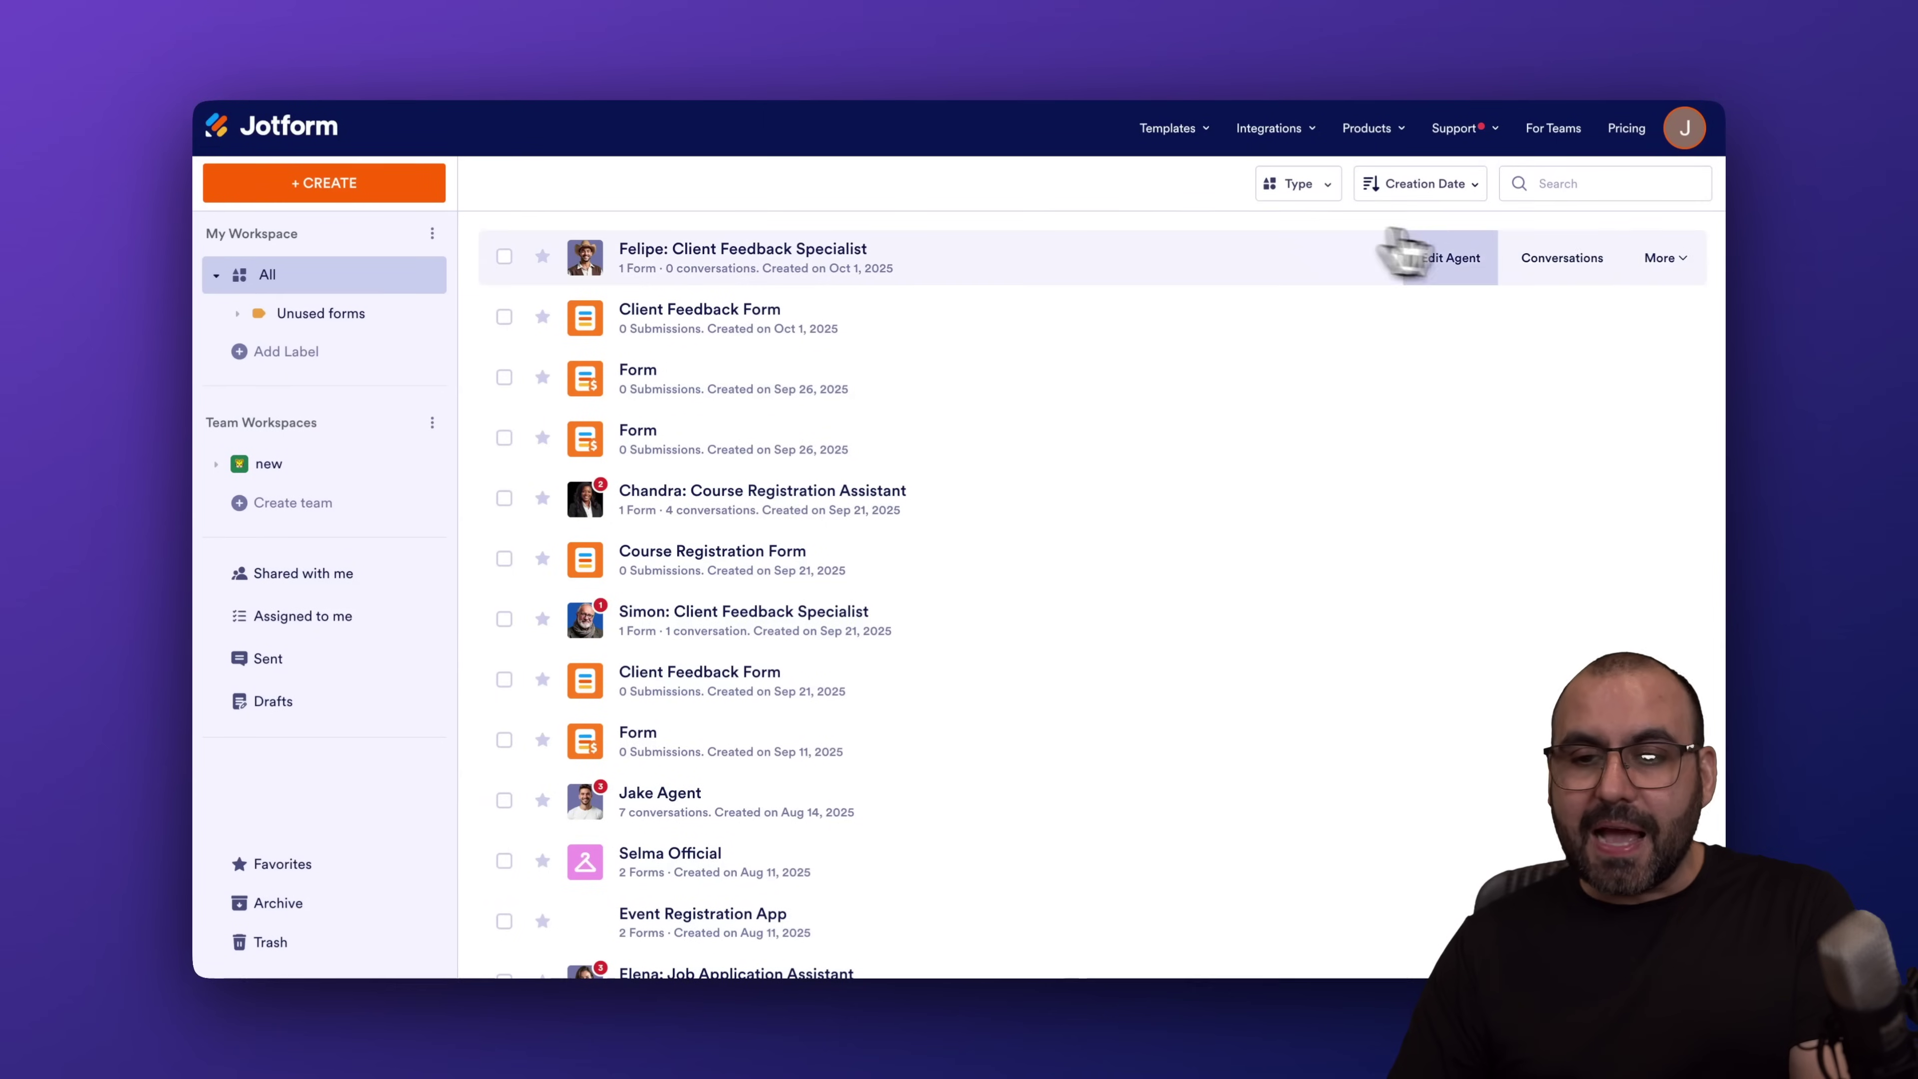
pyautogui.click(1482, 274)
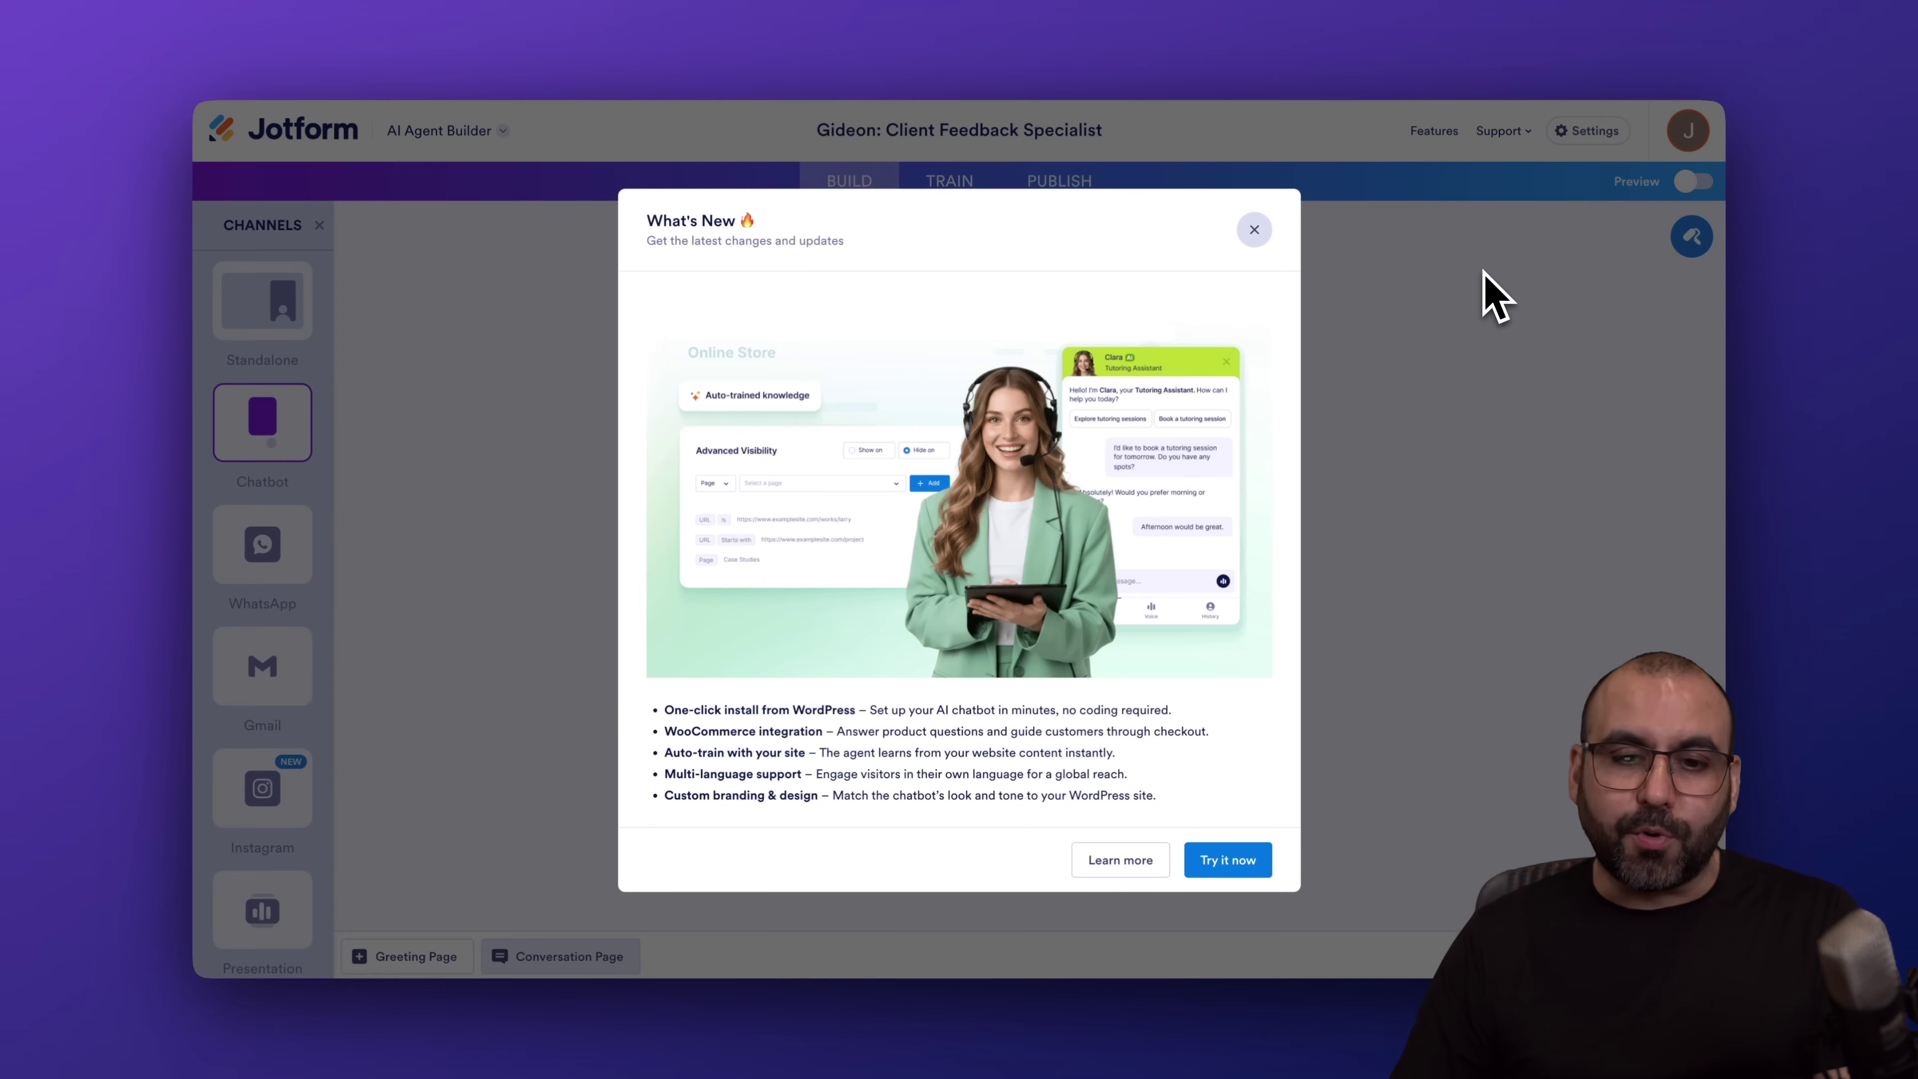
pyautogui.click(1256, 232)
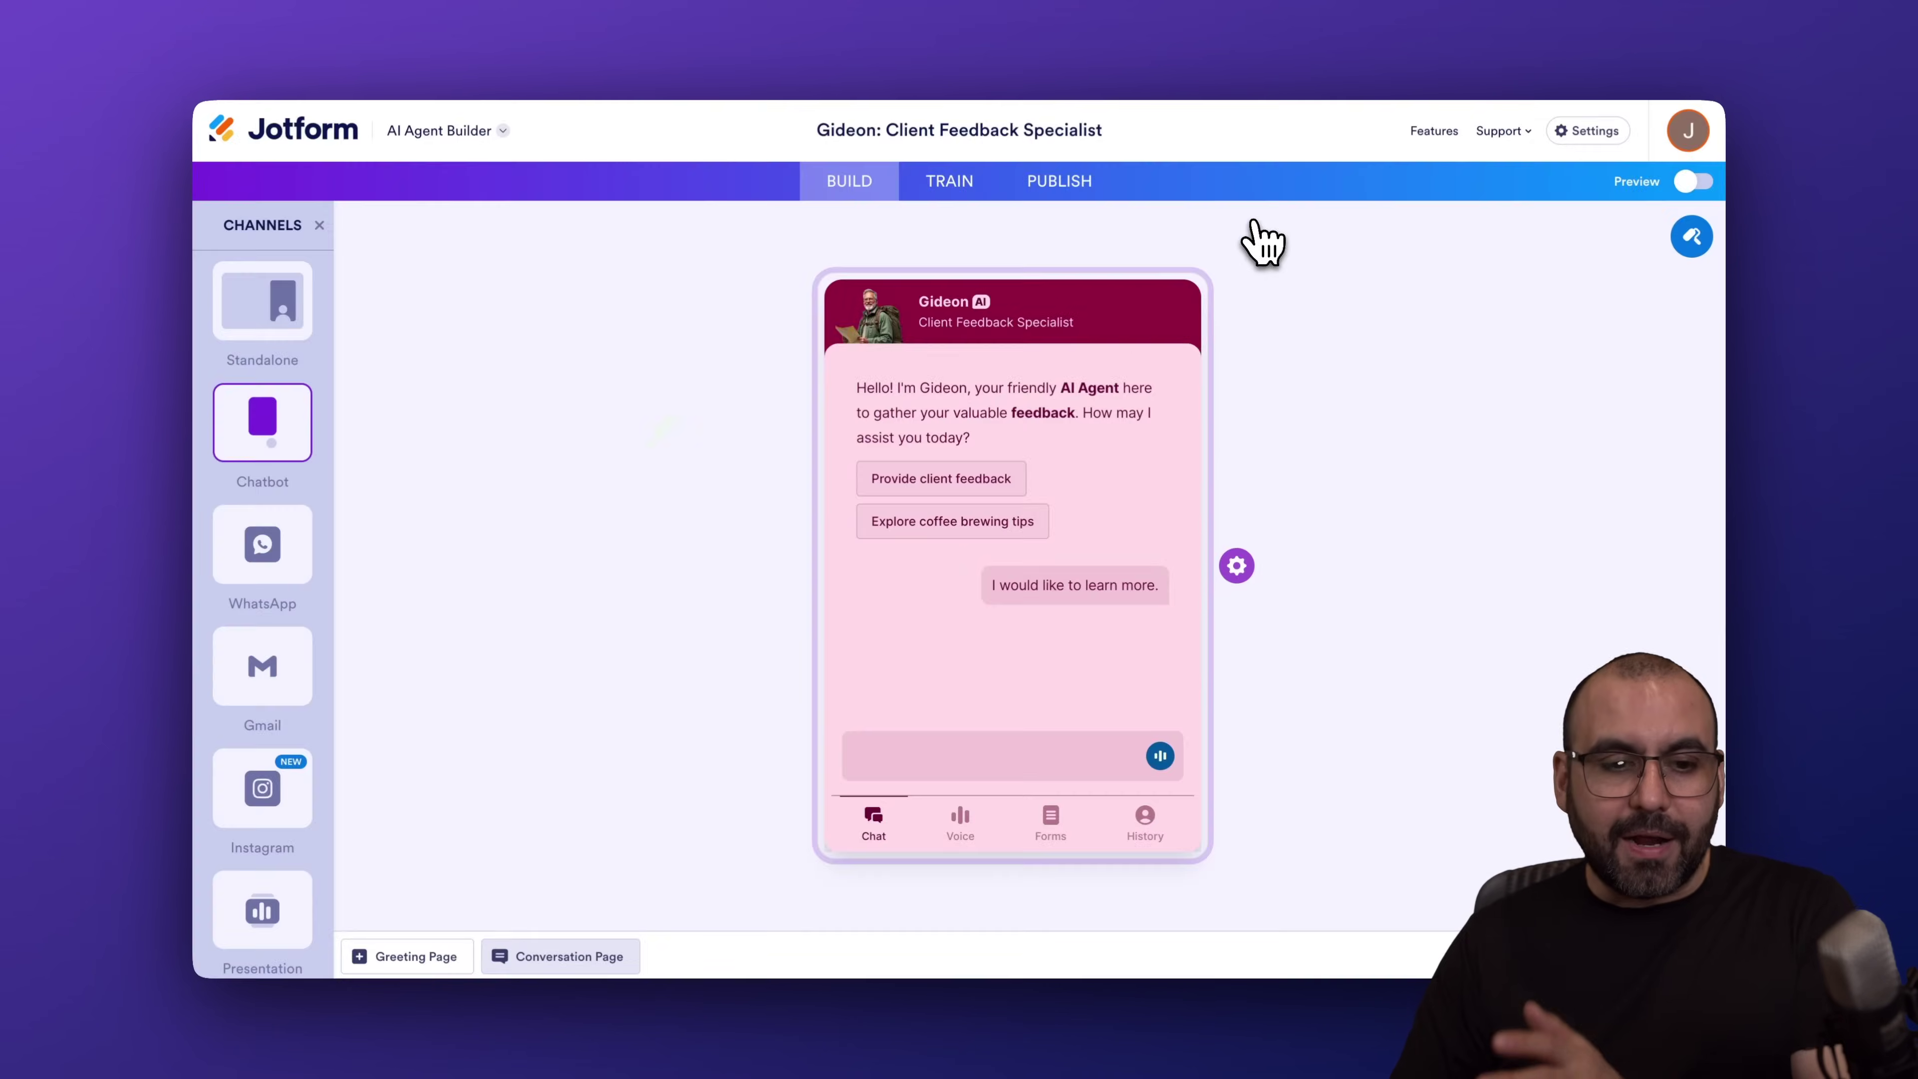
pyautogui.click(974, 186)
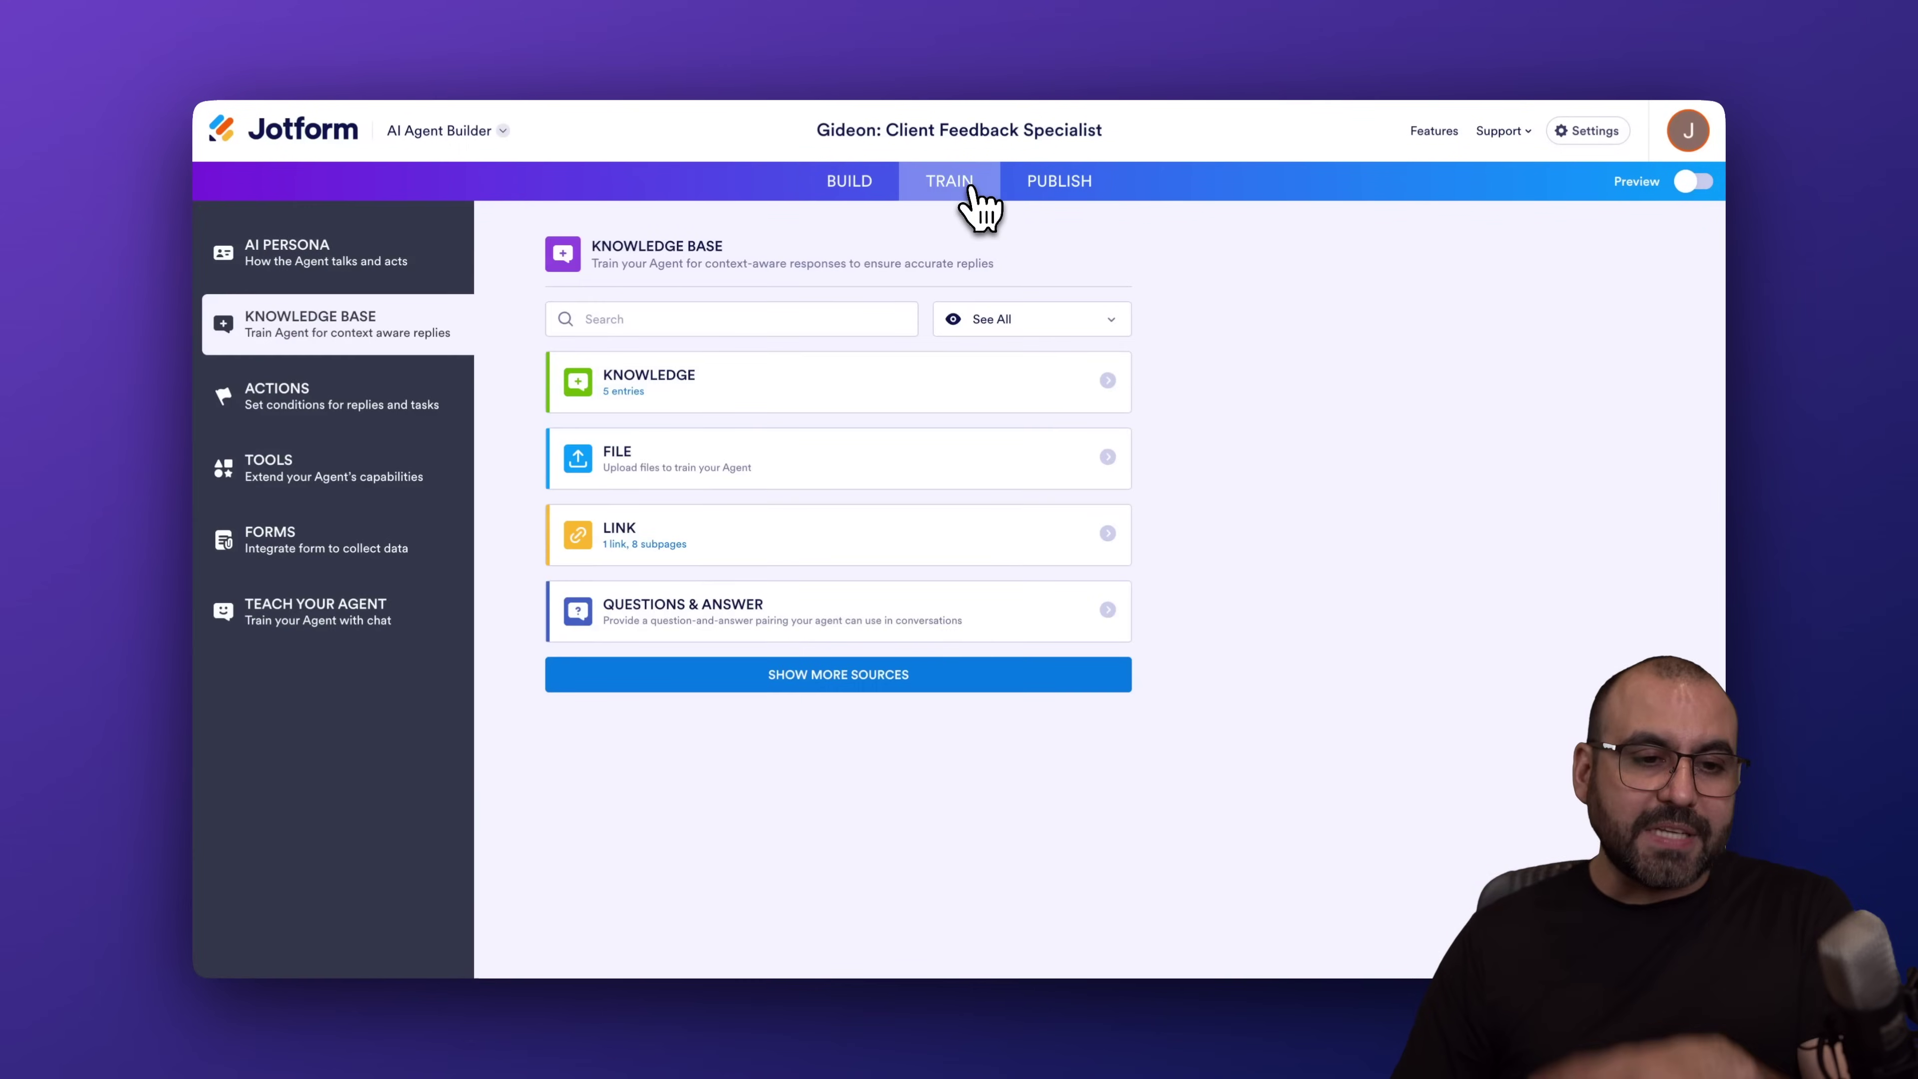
pyautogui.click(268, 405)
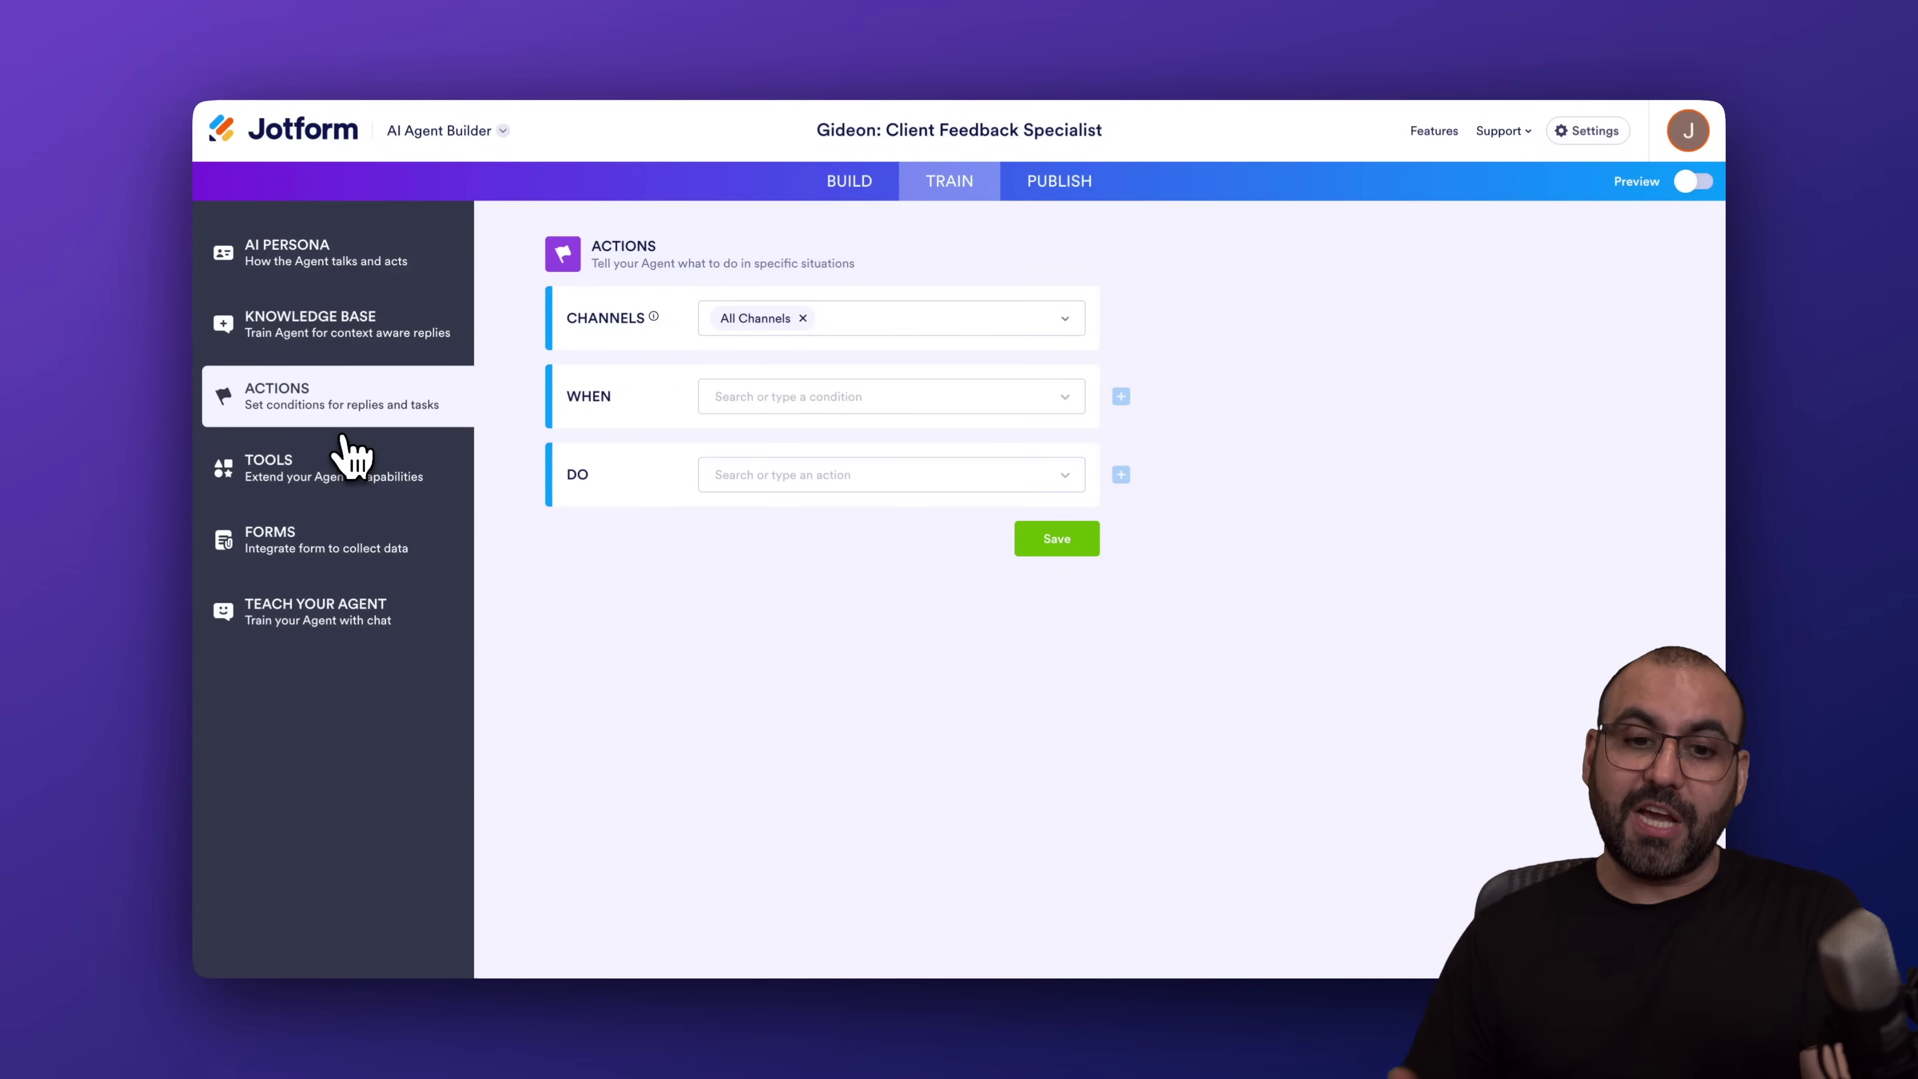
# Set the new action's When condition to 'User sentiment is', leaving the Sentiment field empty
pyautogui.click(837, 394)
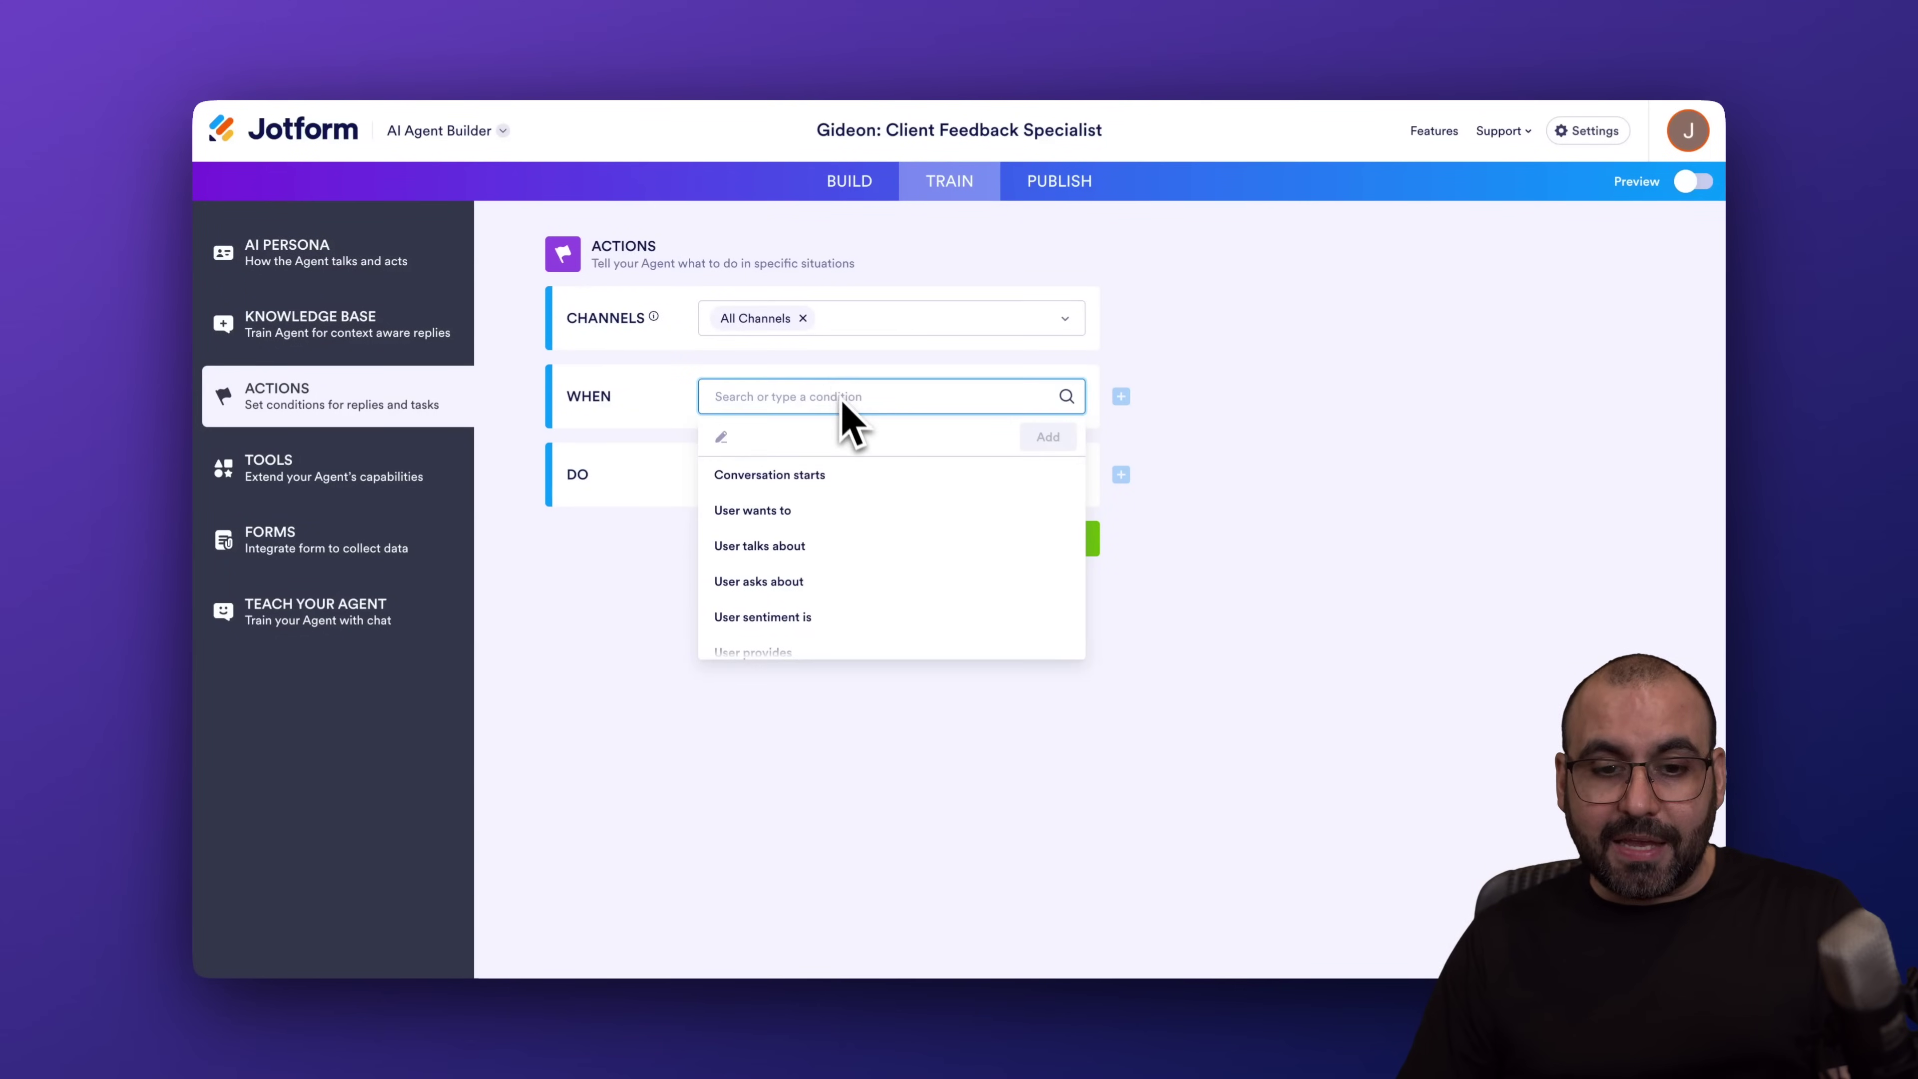
pyautogui.scroll(-1, 823, 591)
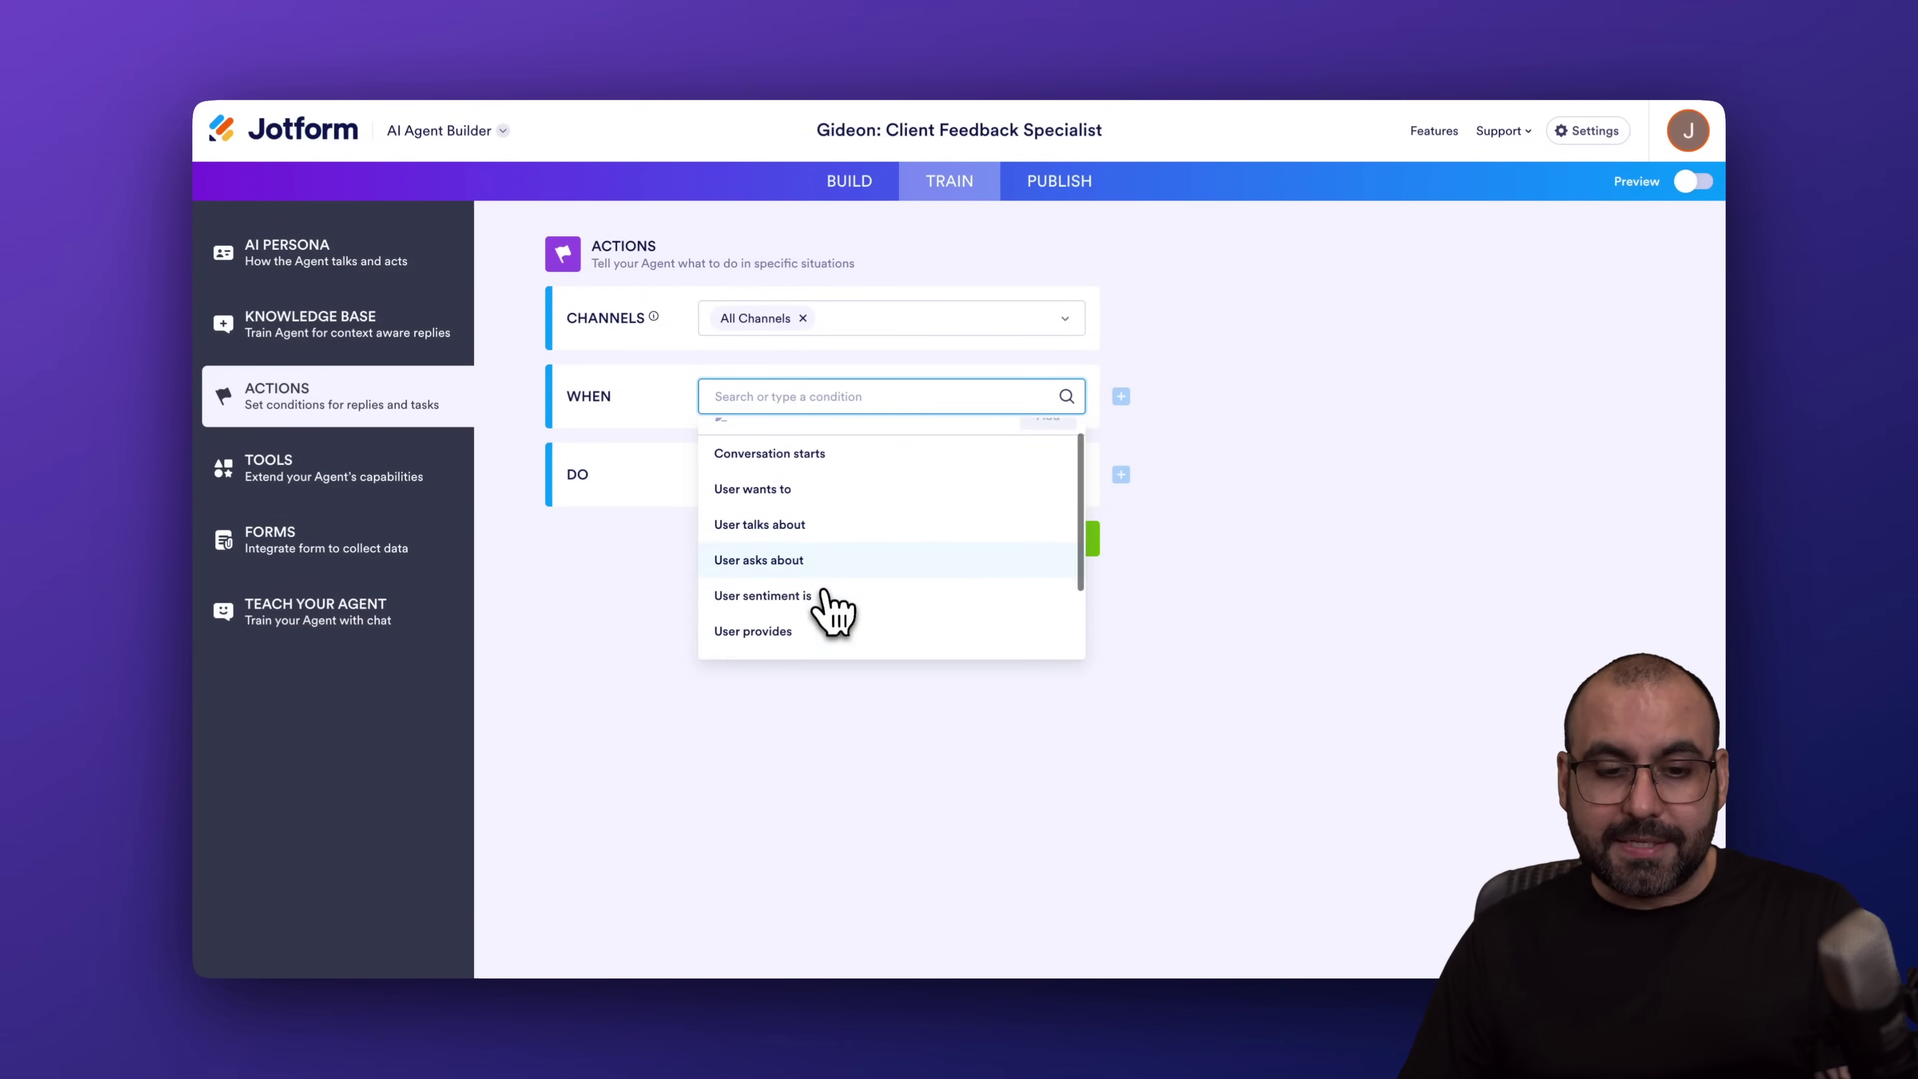
pyautogui.click(825, 595)
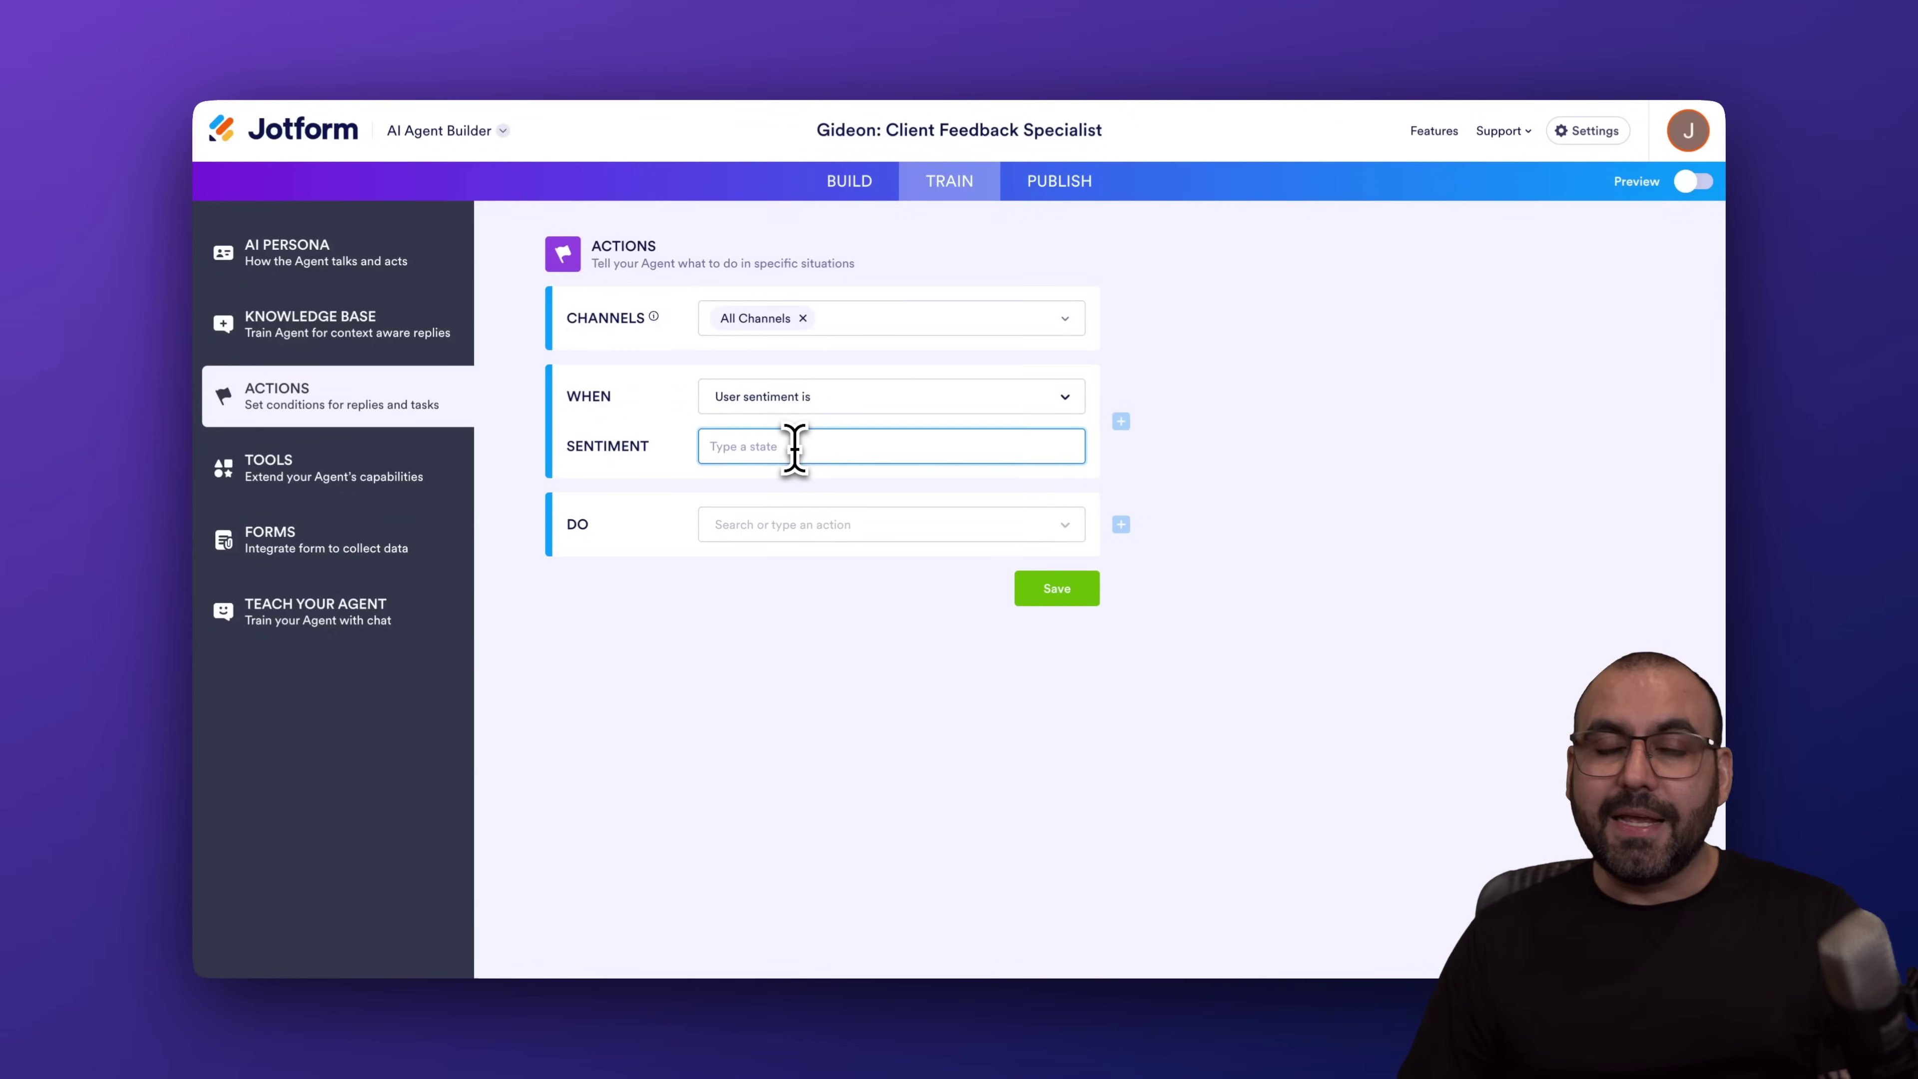